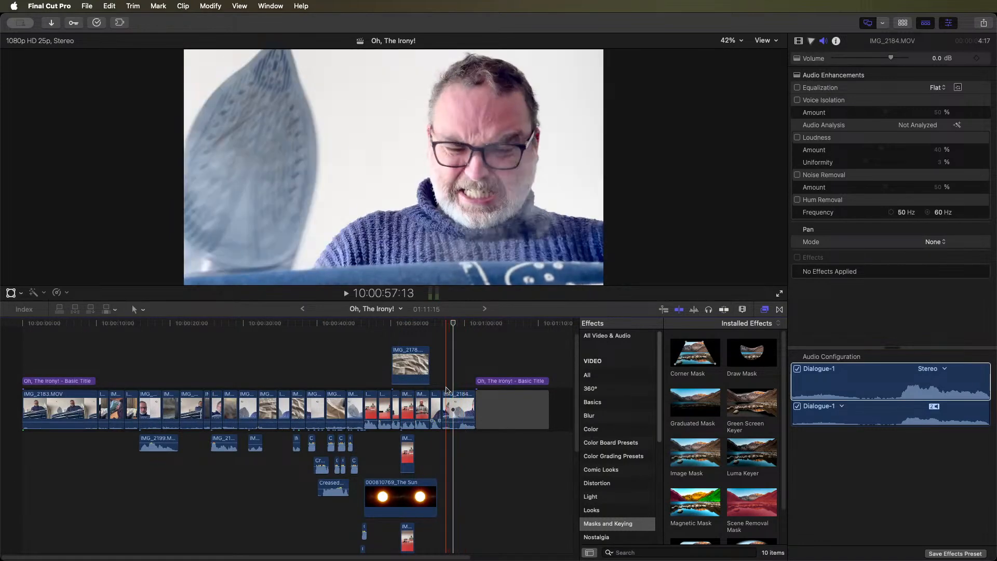
- Trim the end of the green music clip back to about 10:00:57 in the timeline
key(space)
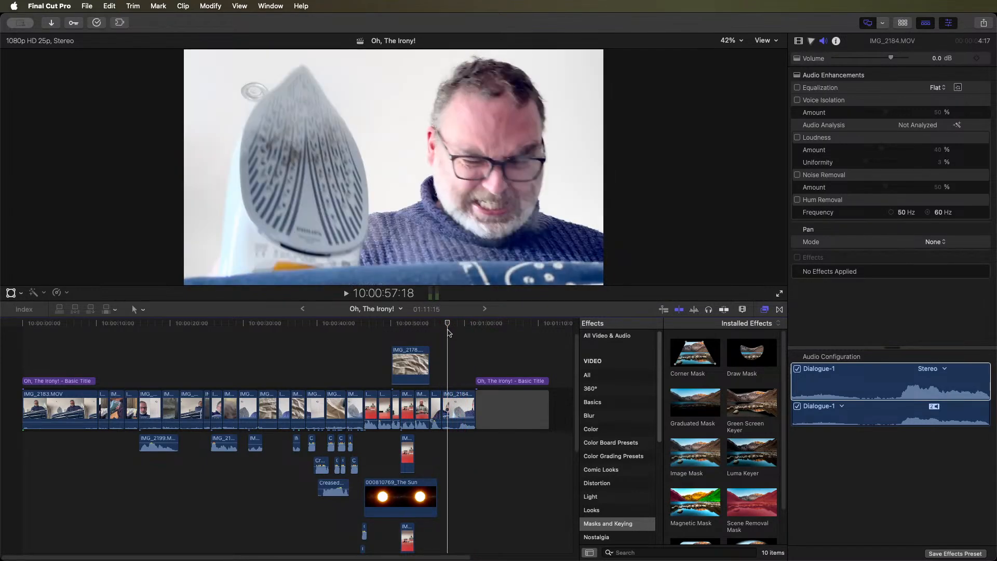
scroll(463, 424, down, 5)
drag(478, 512, 424, 509)
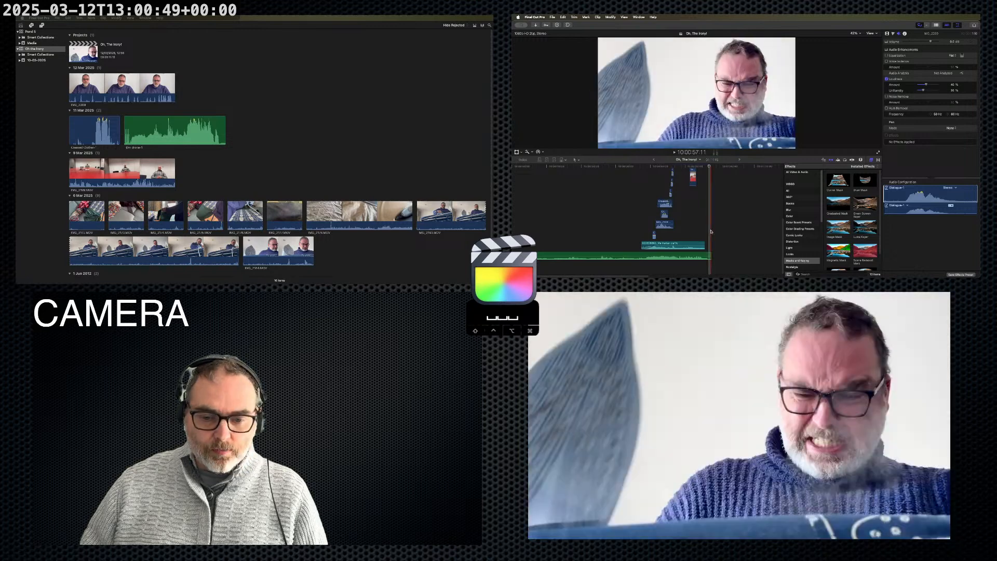
- Play the project from about 10:00:38 to review the red-room sequence, its sound clips and the music ending
scroll(685, 224, up, 3)
scroll(686, 224, up, 5)
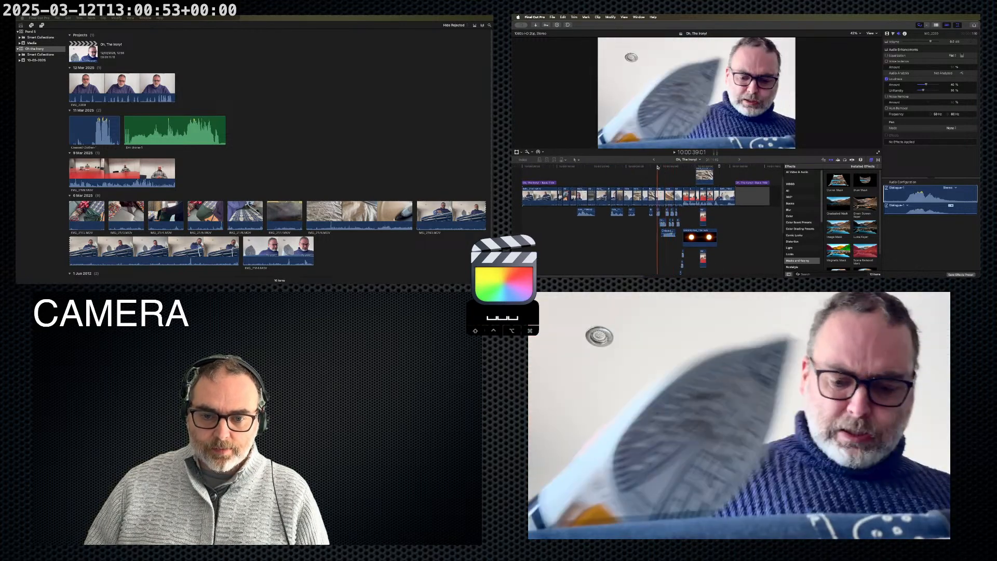
click(649, 167)
key(space)
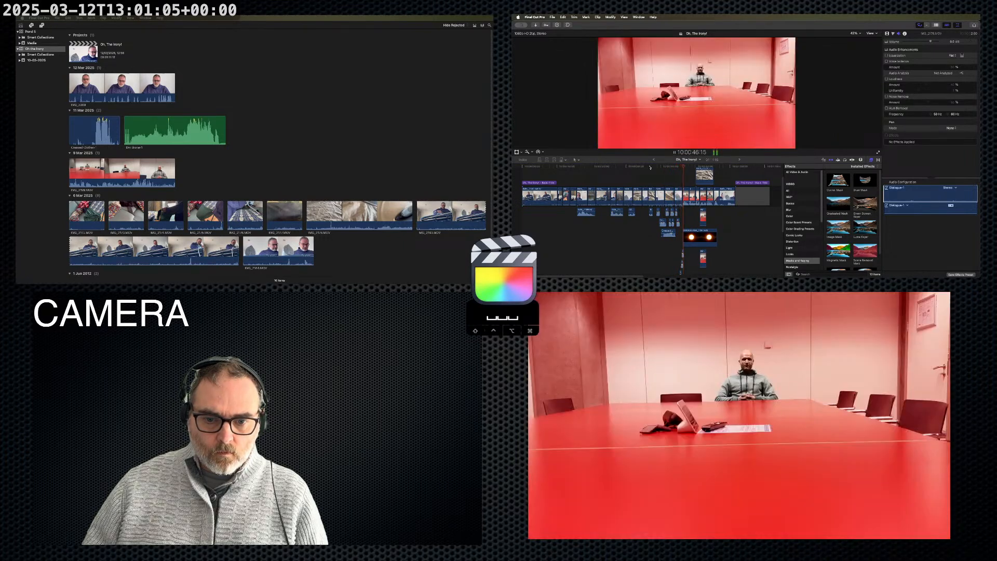
scroll(698, 214, down, 3)
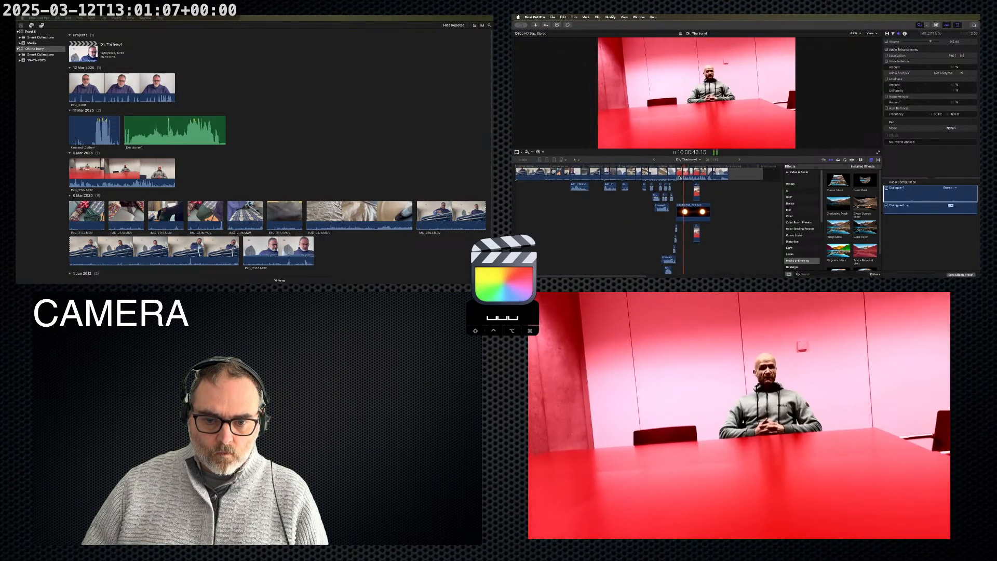
scroll(699, 214, down, 2)
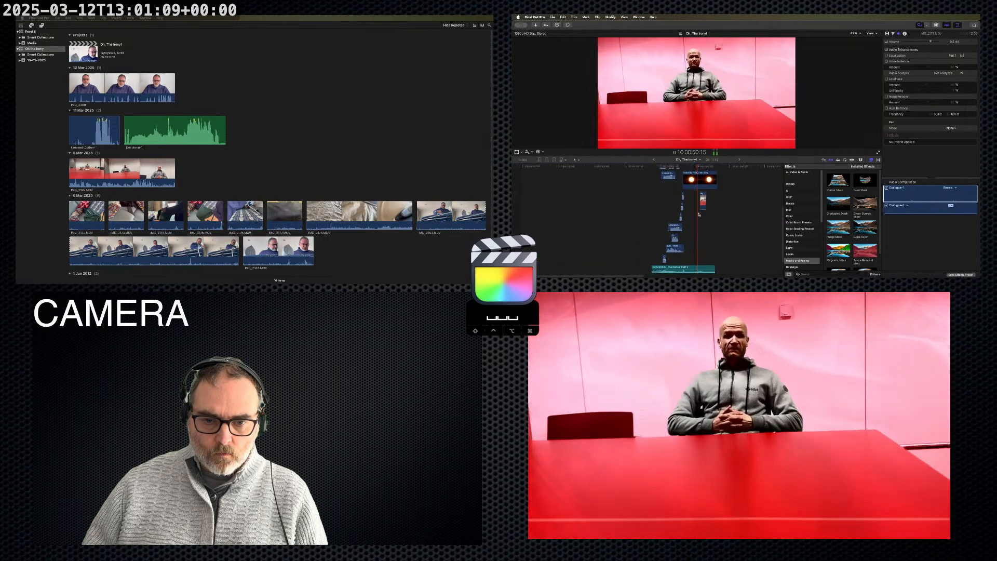
scroll(699, 214, up, 5)
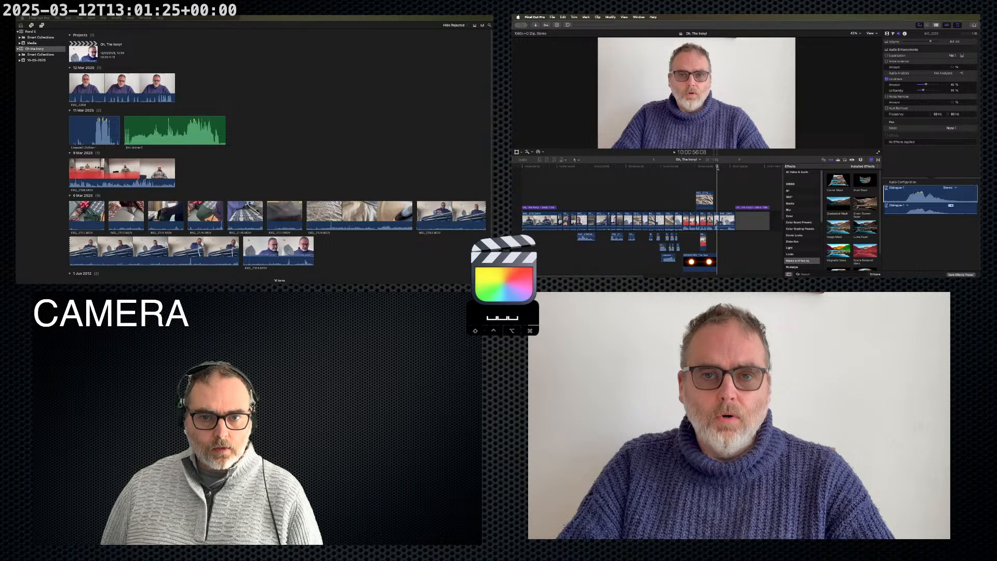
- Add a Color Curves correction to the talking-head clip at 10:00:56:08
click(893, 34)
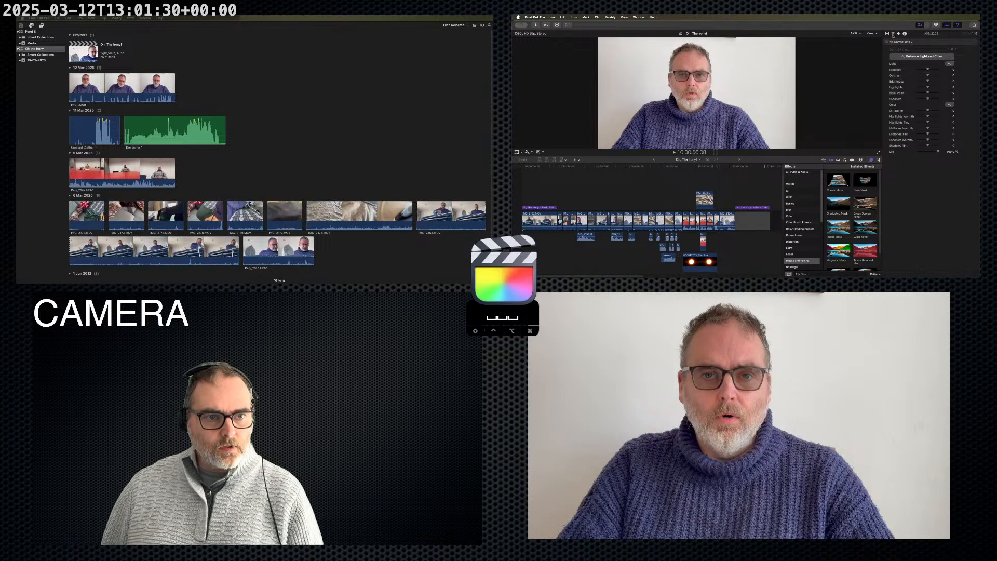
click(906, 42)
click(909, 65)
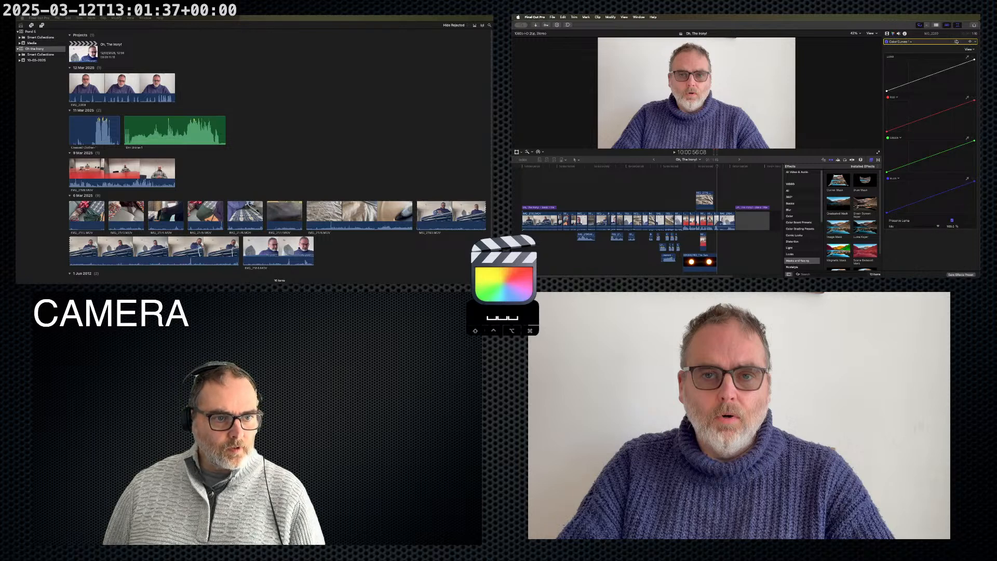
- Apply a Magnetic Mask to the Color Curves correction, selecting the man with his jumper, and analyze the clip
click(955, 42)
click(937, 55)
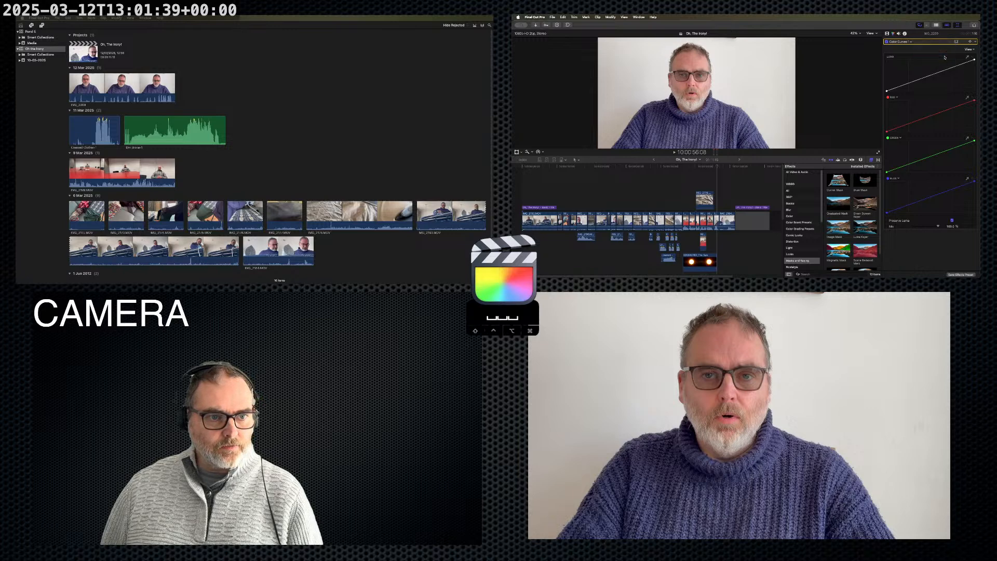
click(686, 120)
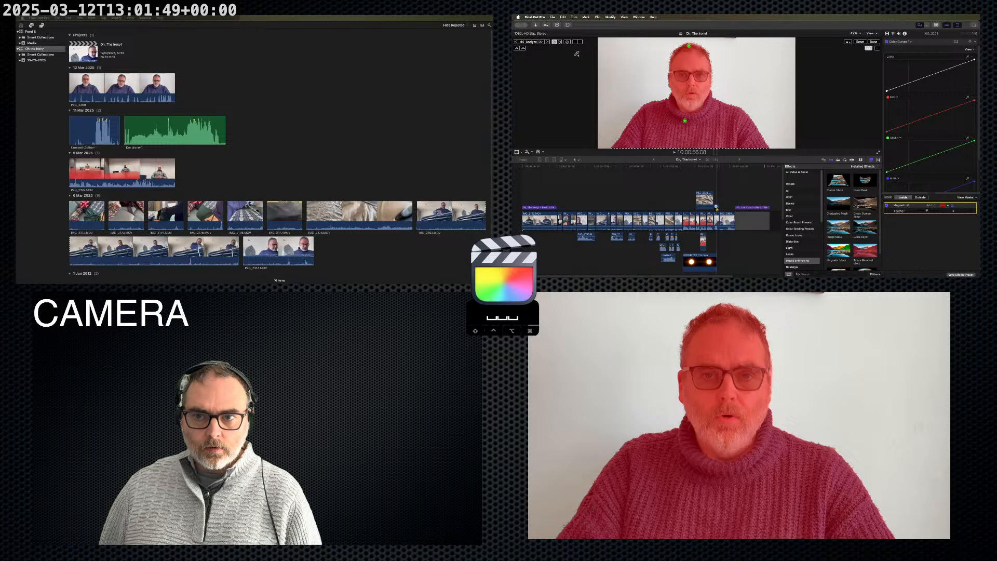
click(530, 43)
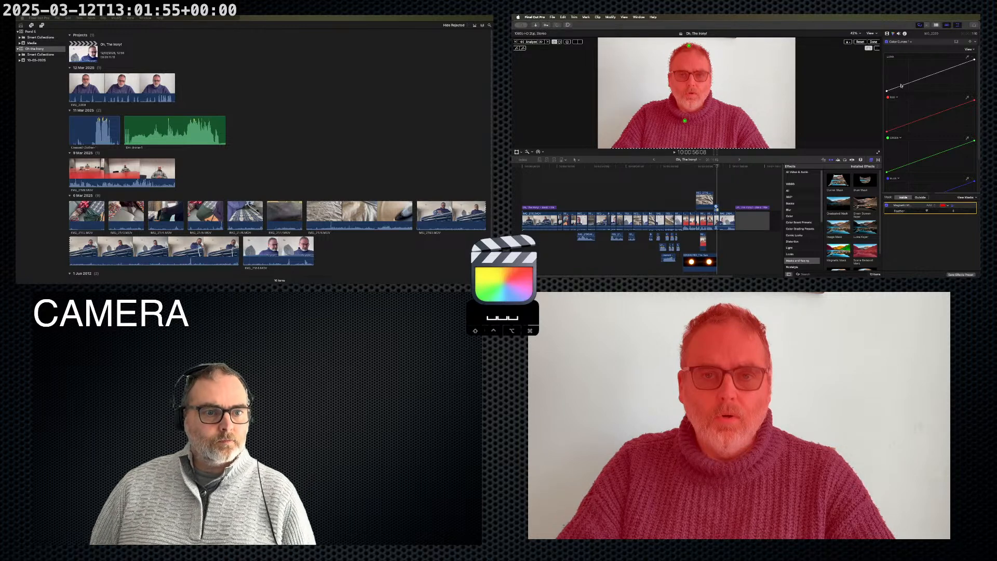
click(873, 41)
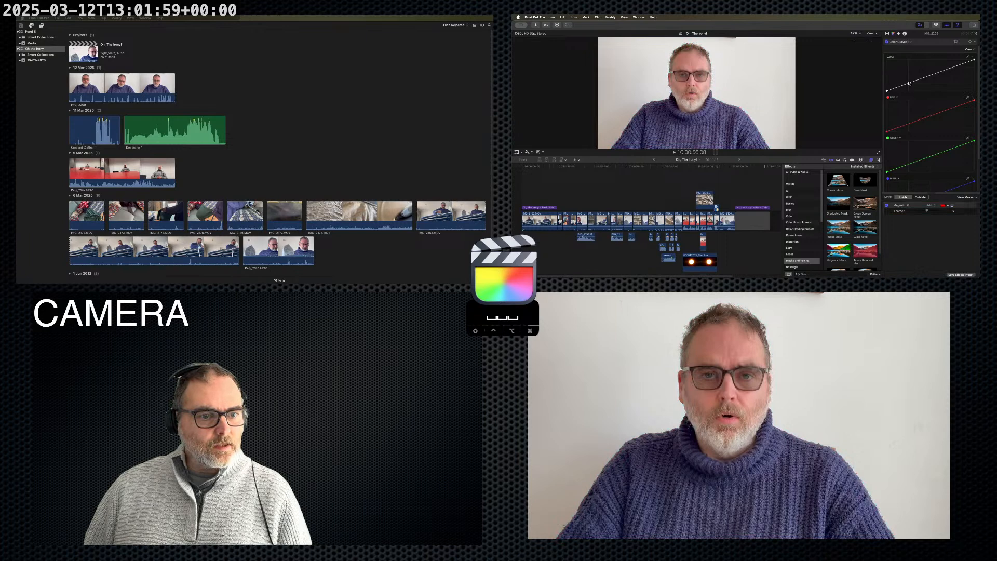
- Shape the Luma curve inside the mask into an S-curve to increase contrast on the man, and enlarge the curves area
drag(908, 83, 952, 66)
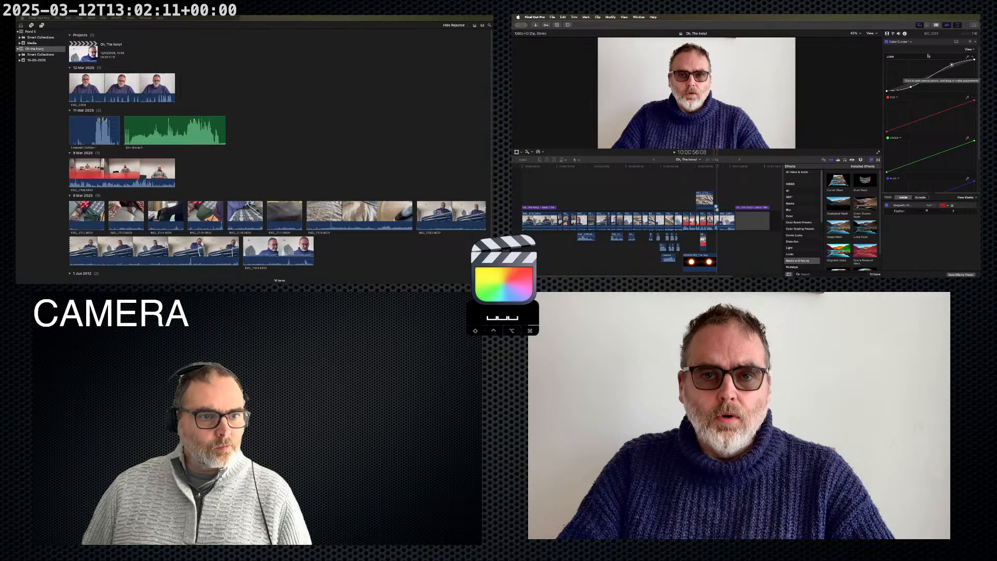
scroll(957, 130, down, 5)
scroll(958, 131, up, 5)
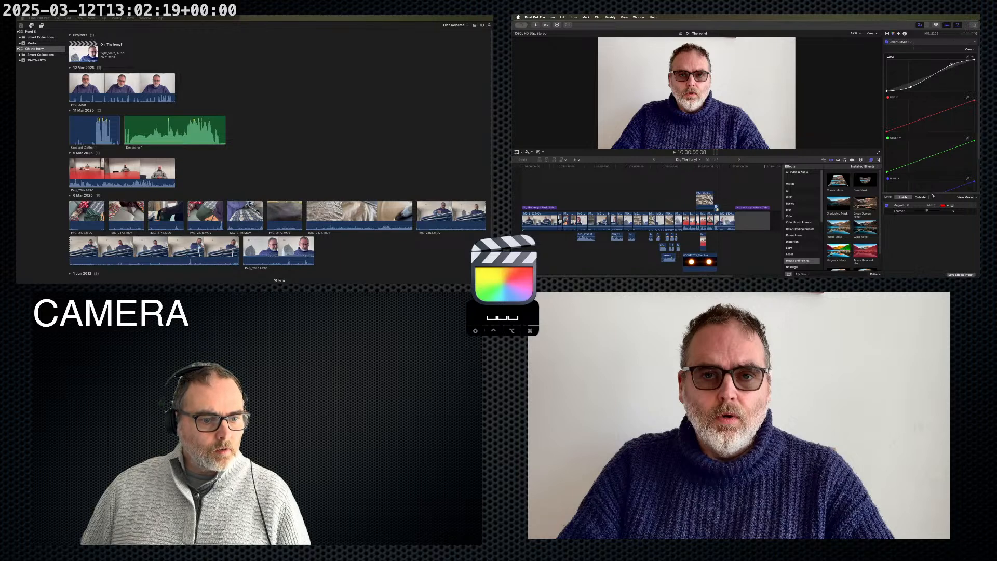
drag(931, 193, 936, 230)
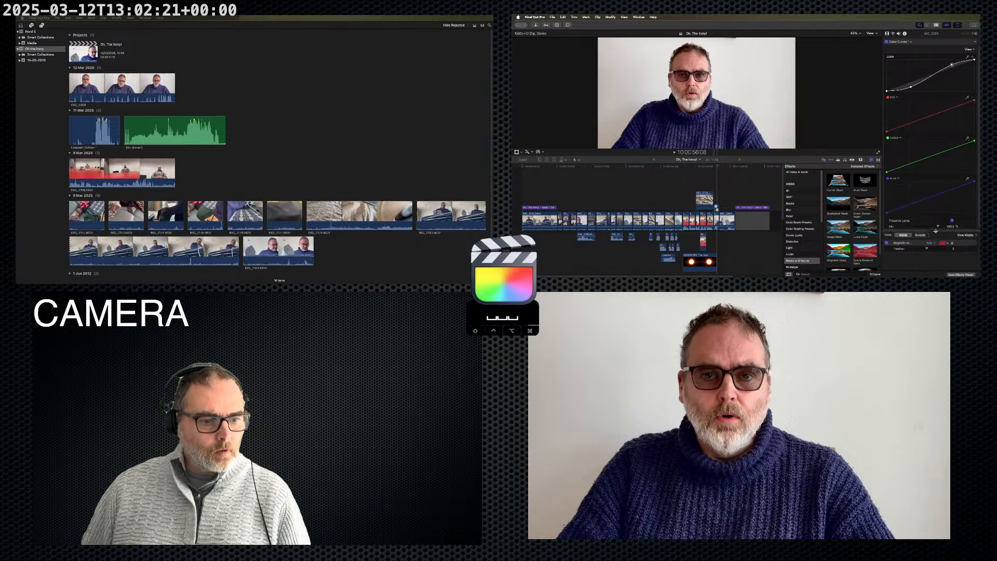
- Add a Hue/Saturation Curves correction and a Color Wheels correction to the same clip
click(899, 42)
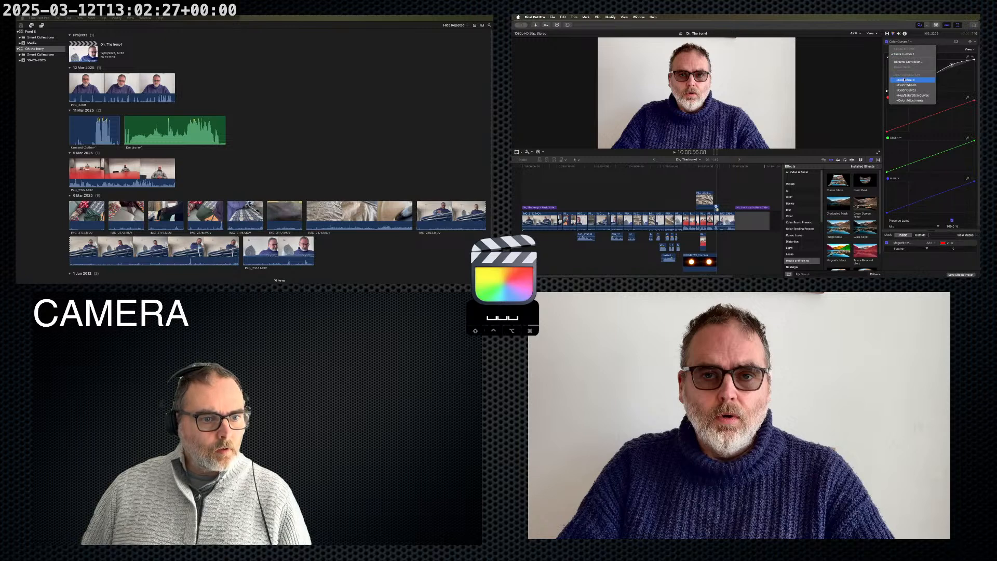
click(905, 96)
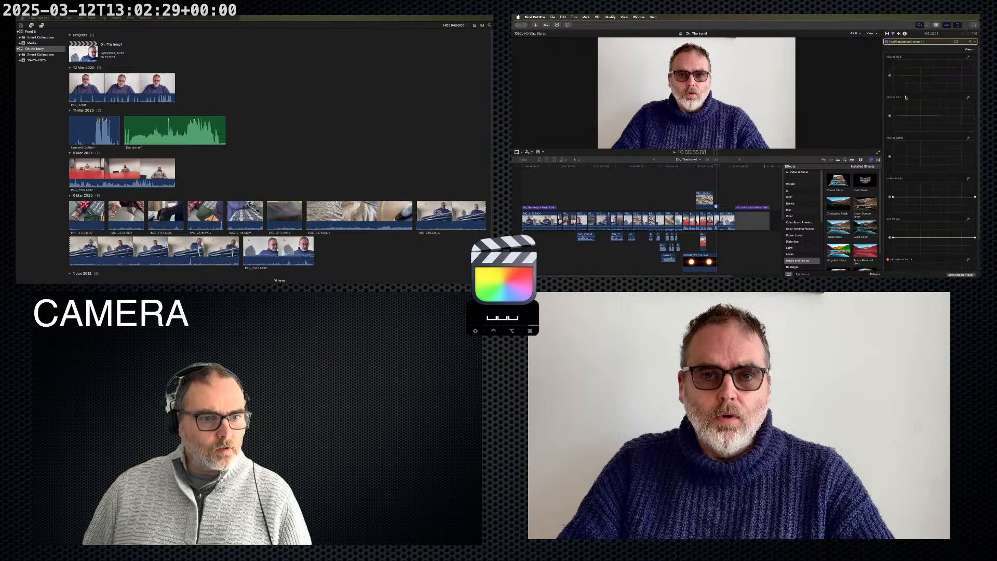
scroll(905, 97, down, 3)
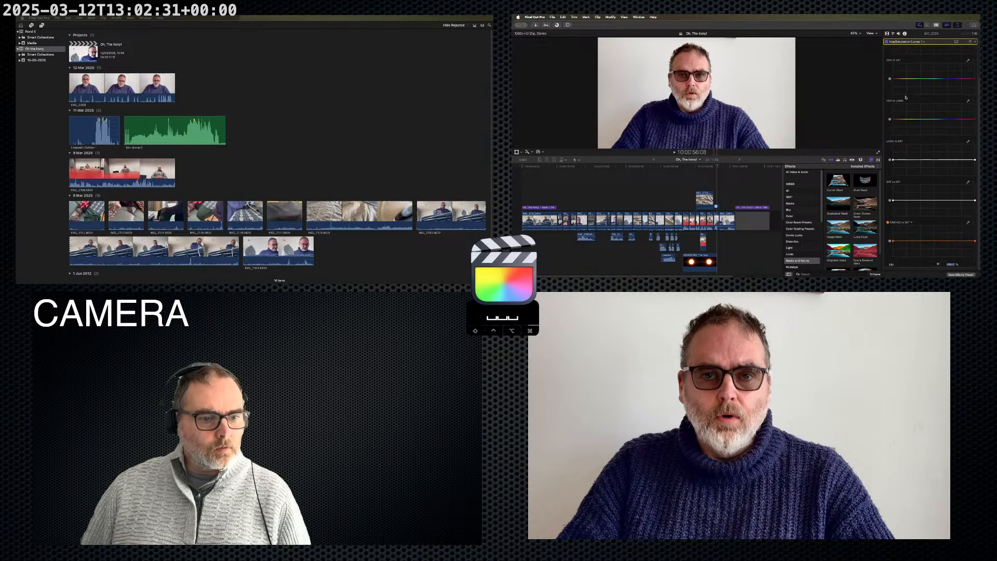
click(897, 41)
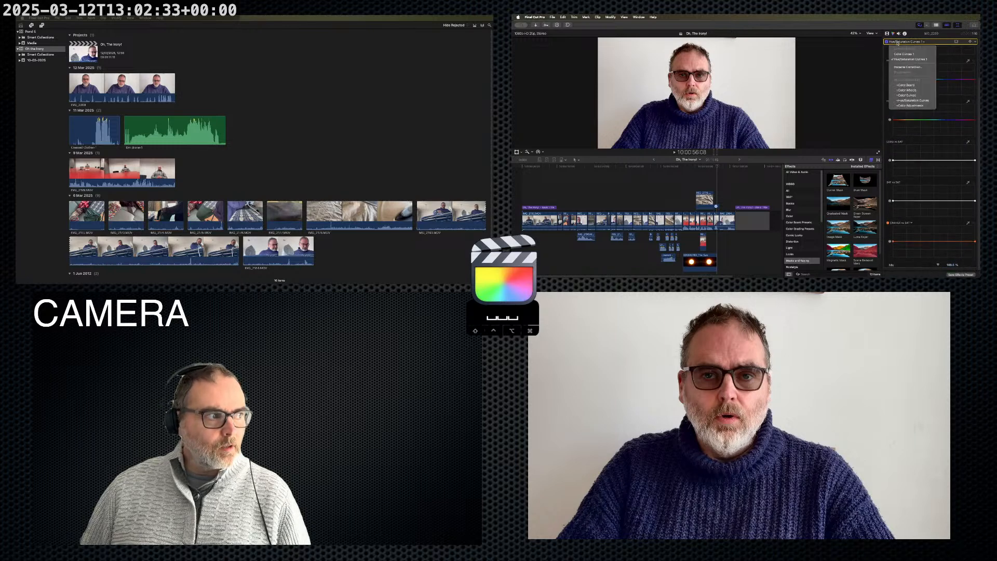
click(906, 89)
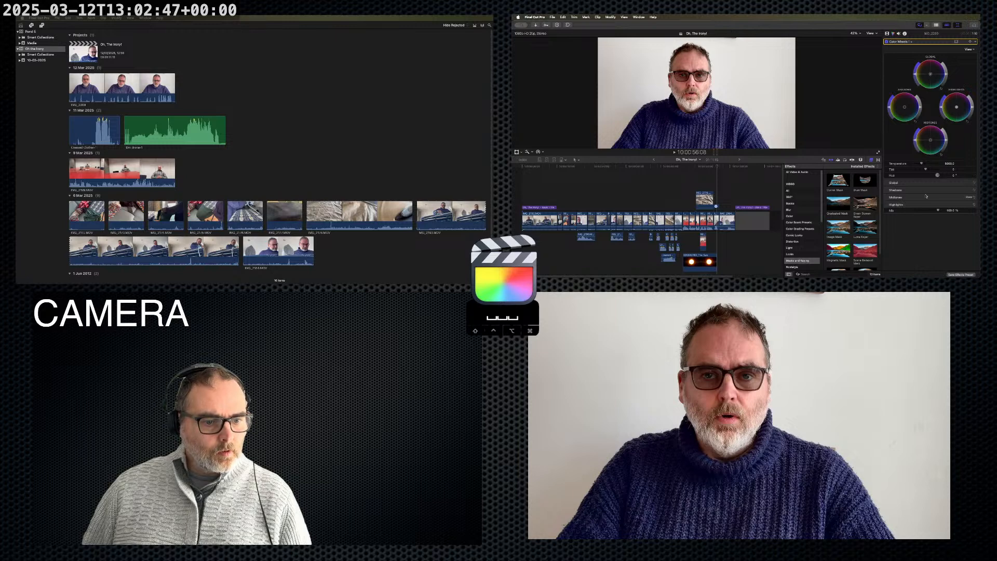
- Add a Color Board correction and adjust its saturation and exposure, raising the exposure highlights and lowering the shadows
click(909, 42)
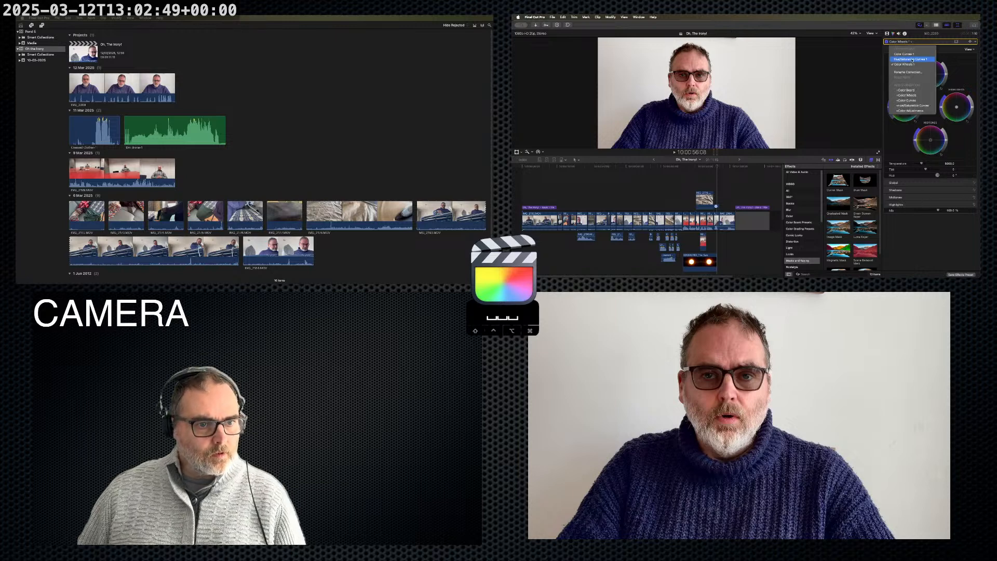
click(916, 92)
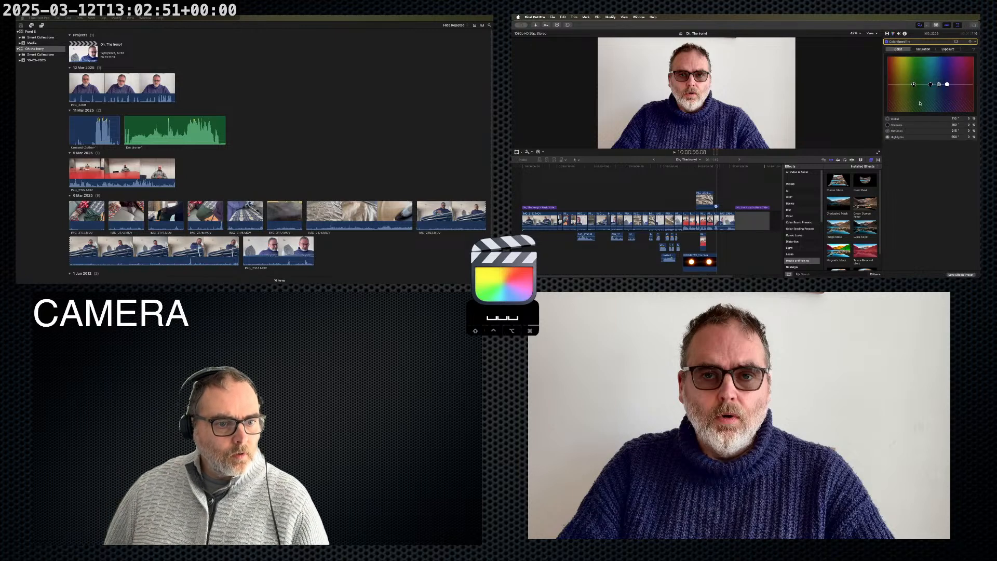
click(924, 49)
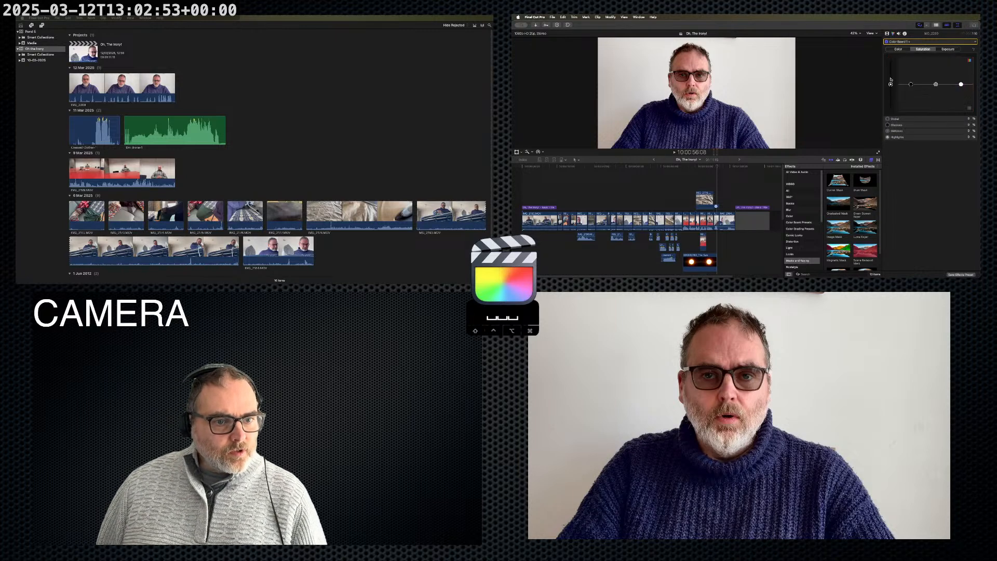
drag(890, 84, 961, 77)
click(948, 49)
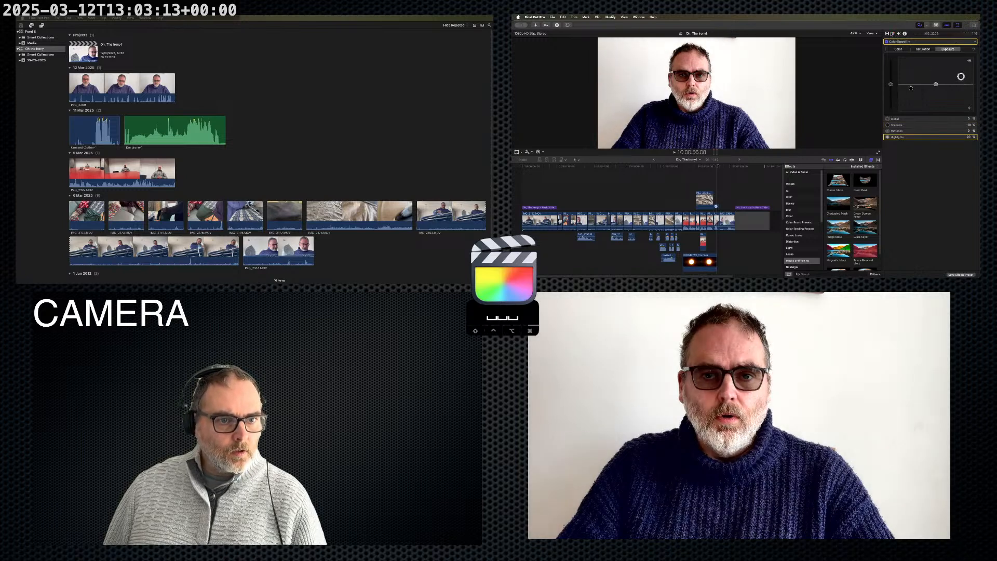
- Return to the Color Curves correction, target the area outside the mask and raise the Red curve to tint the background
click(903, 42)
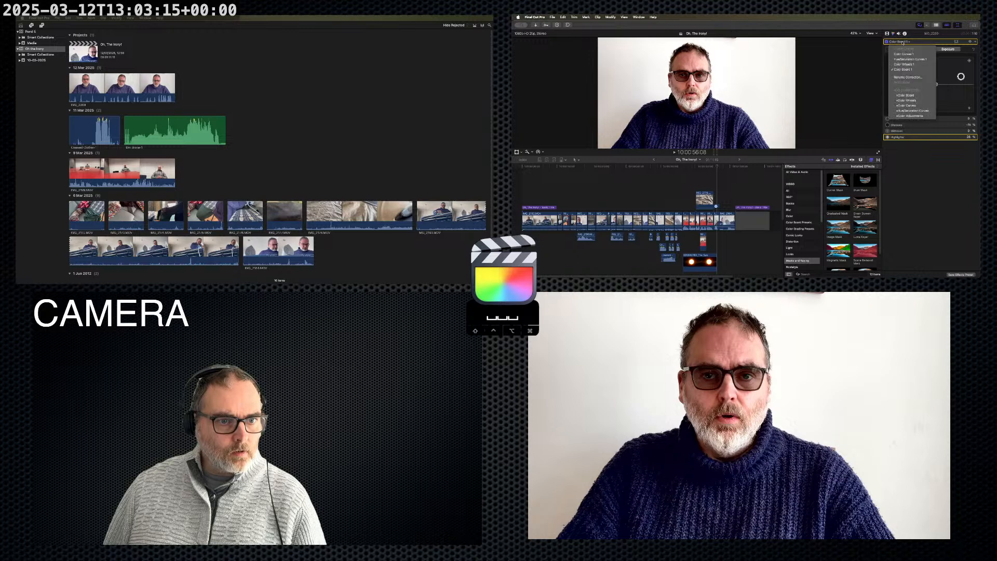
click(903, 53)
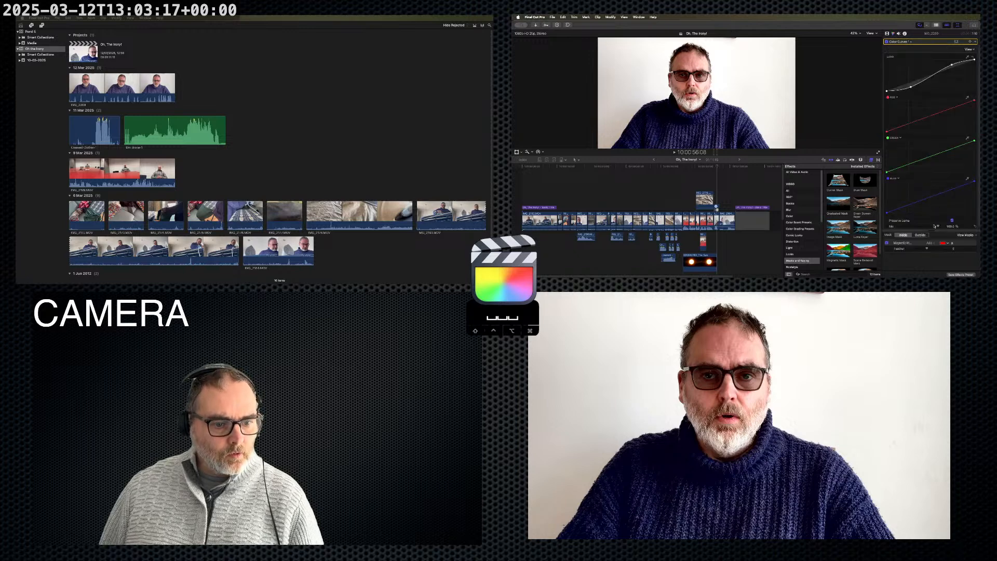
click(921, 236)
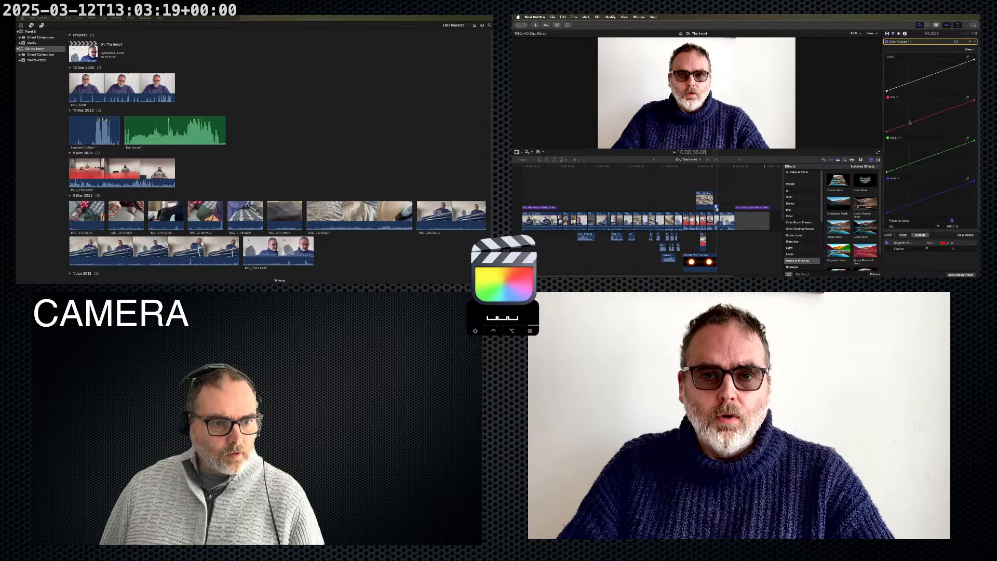
drag(910, 124, 906, 109)
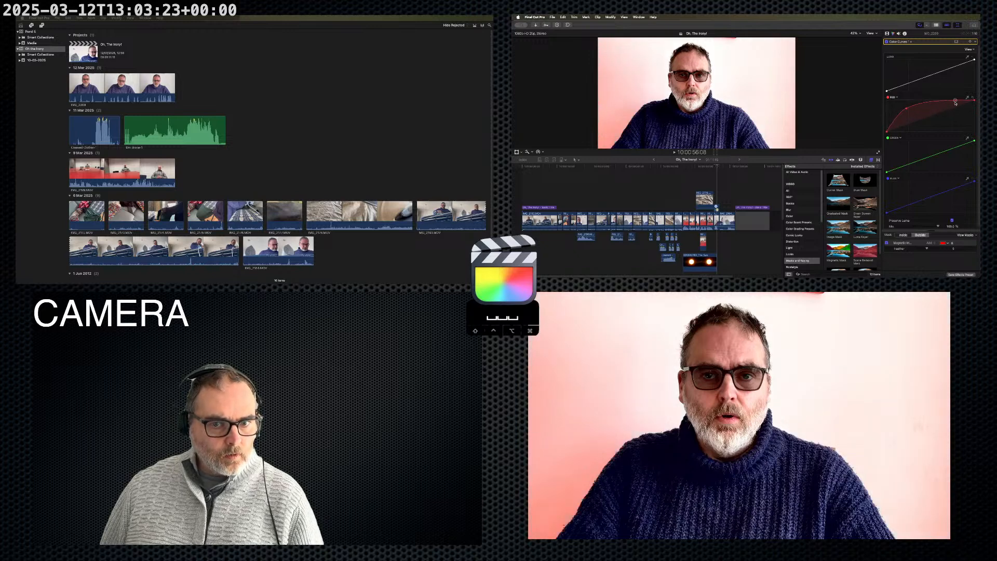
click(906, 109)
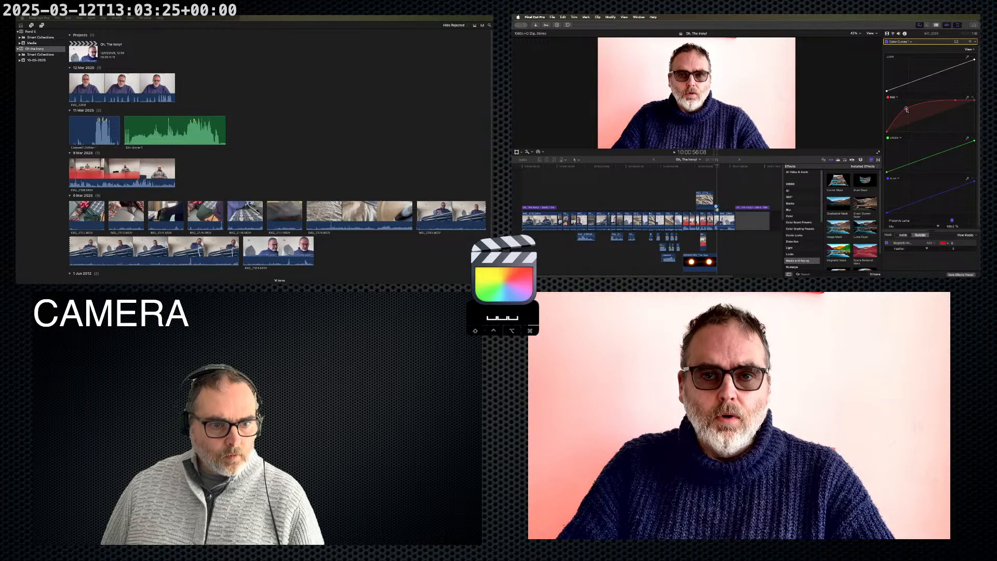
- Fine-tune the Green curve and lower the Blue curve outside the mask to give the background a warm peach tint
mouse_move(951, 149)
mouse_down()
mouse_move(963, 162)
mouse_move(944, 147)
mouse_up()
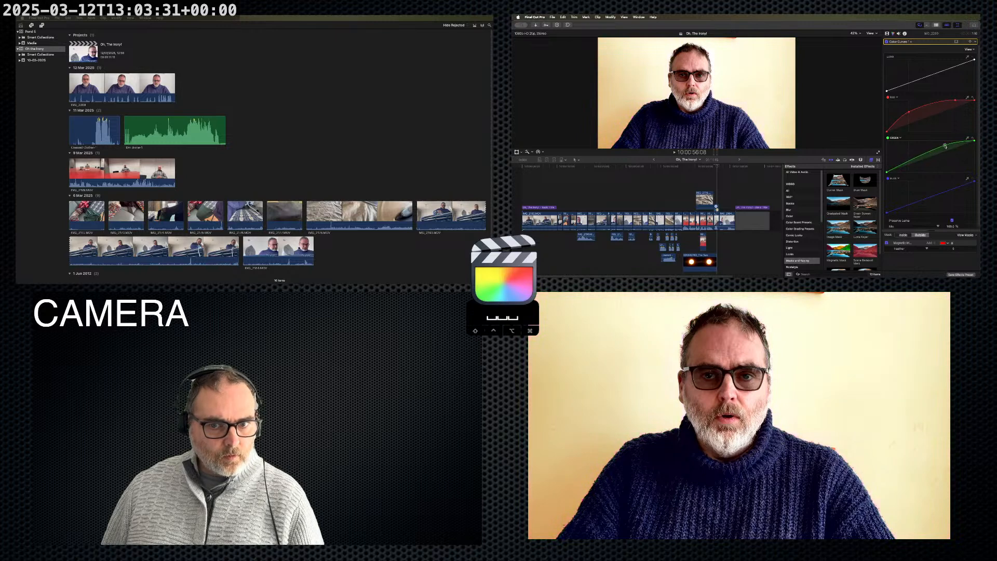
drag(945, 146, 947, 149)
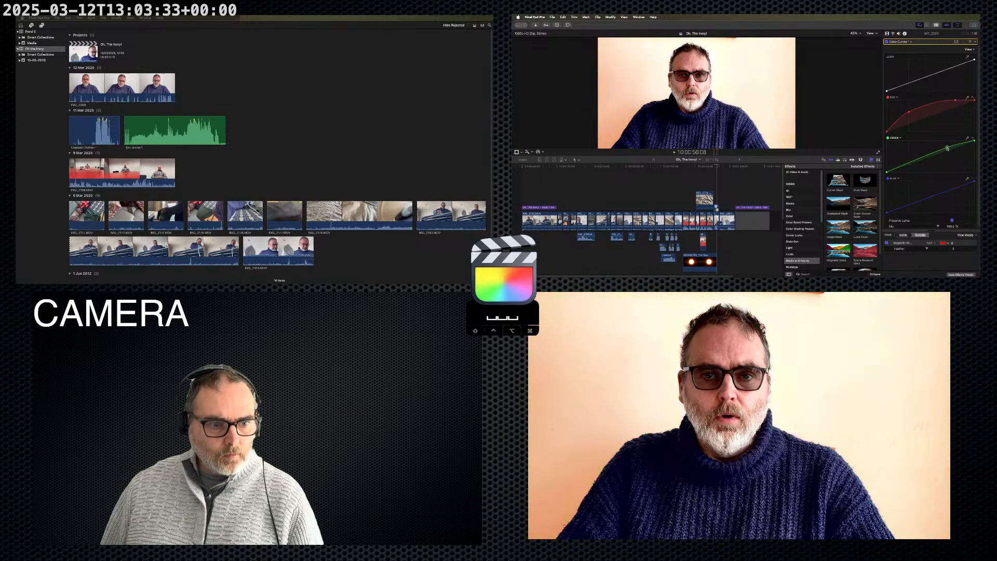
click(956, 188)
drag(965, 195, 964, 198)
mouse_move(956, 150)
mouse_down()
mouse_move(958, 165)
mouse_move(948, 151)
mouse_up()
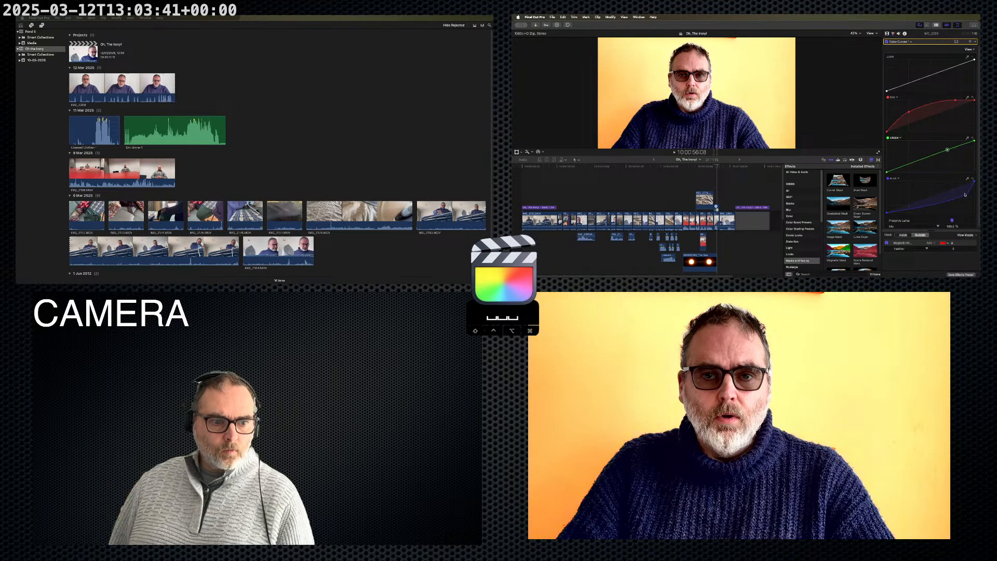
mouse_move(964, 196)
mouse_down()
mouse_move(953, 211)
mouse_move(944, 185)
mouse_move(959, 191)
mouse_up()
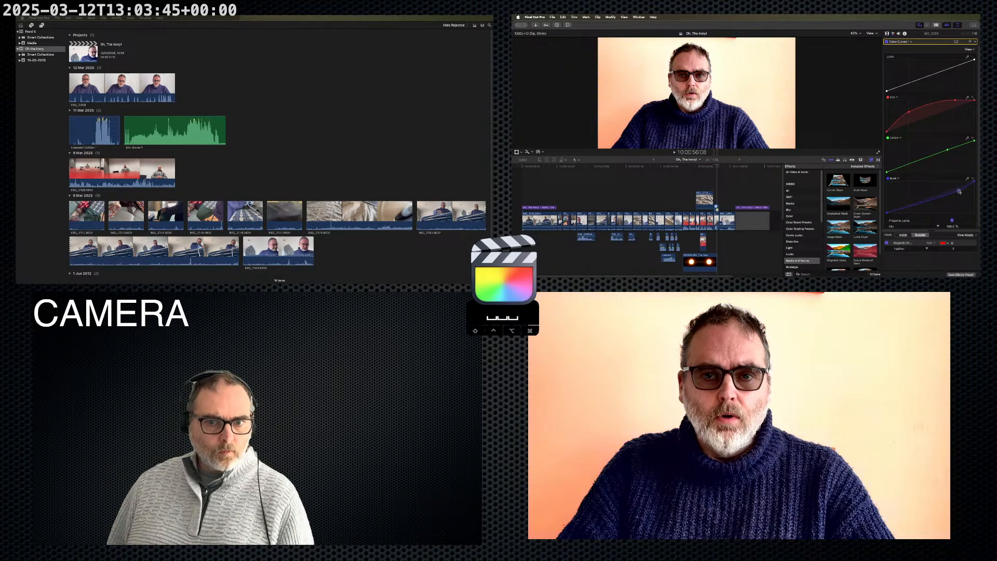
click(955, 100)
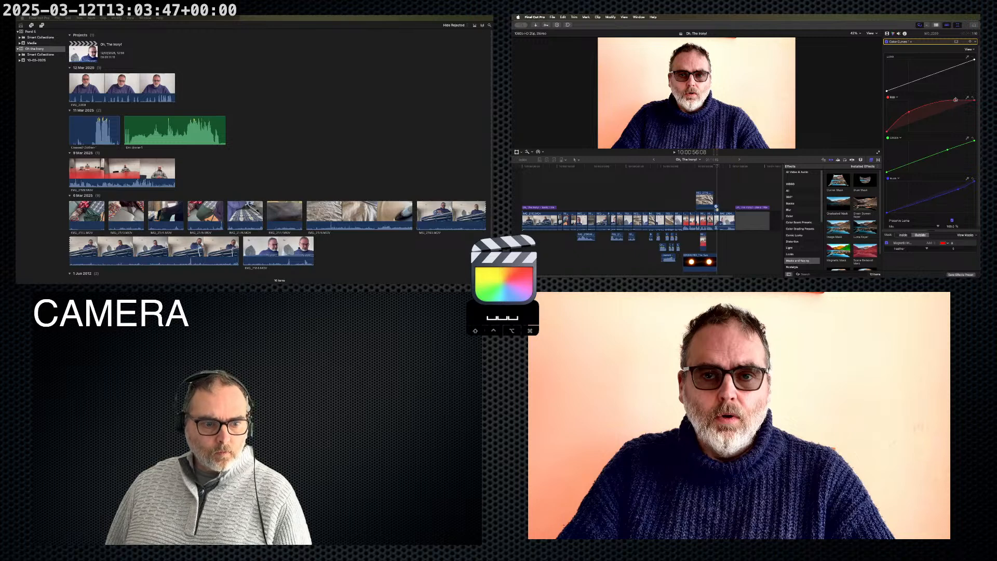
- Pull the Luma curve's upper midtones down outside the mask to deepen the background tint
scroll(934, 197, down, 1)
drag(938, 223, 961, 224)
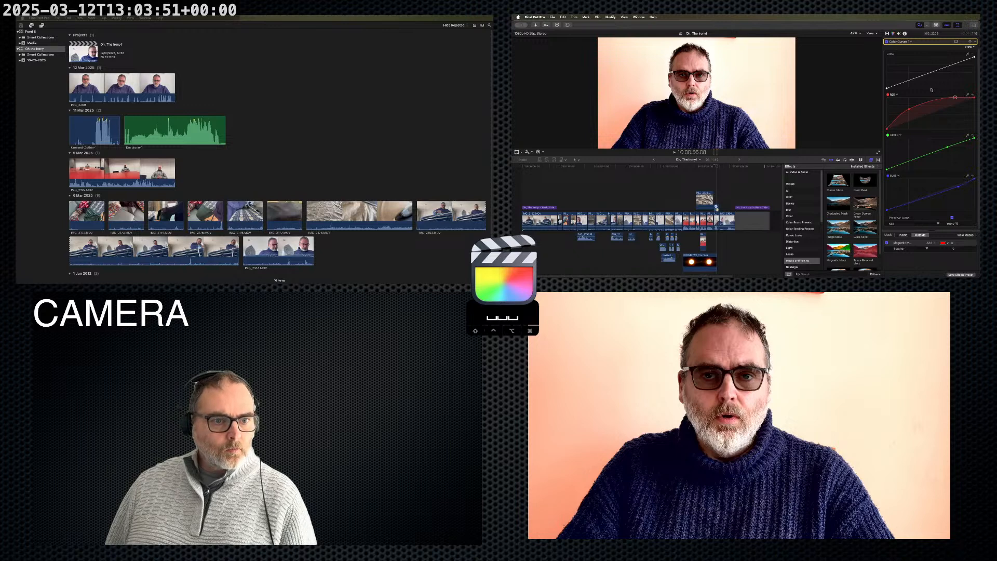
drag(940, 70, 945, 74)
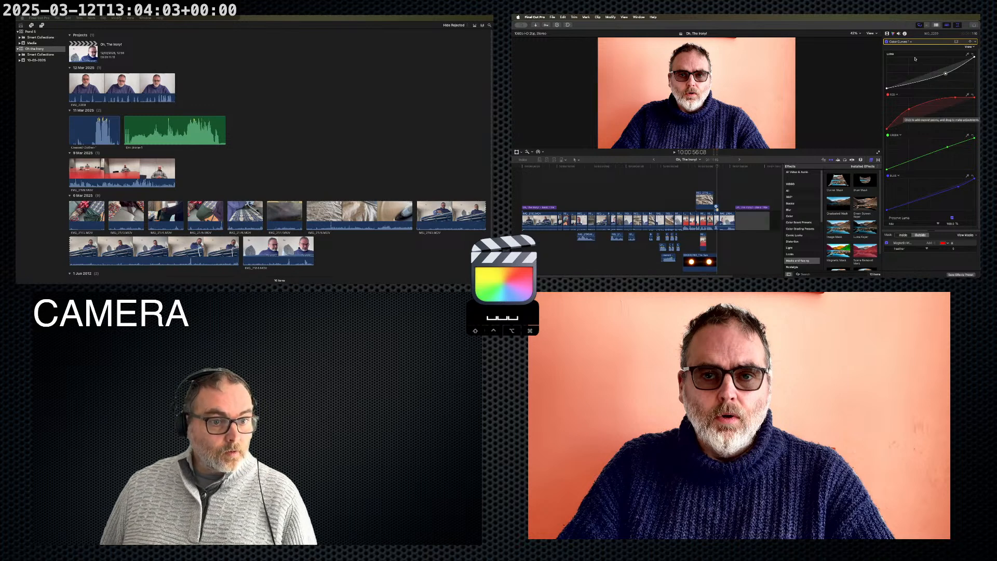
- Toggle the Color Curves correction off and on to compare the graded clip with the original
click(886, 41)
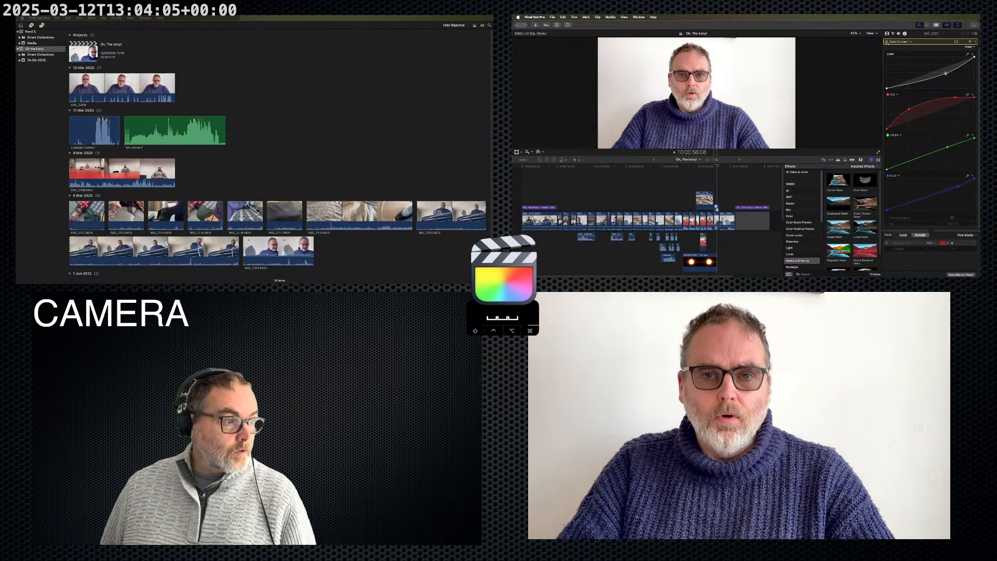
click(886, 42)
click(886, 41)
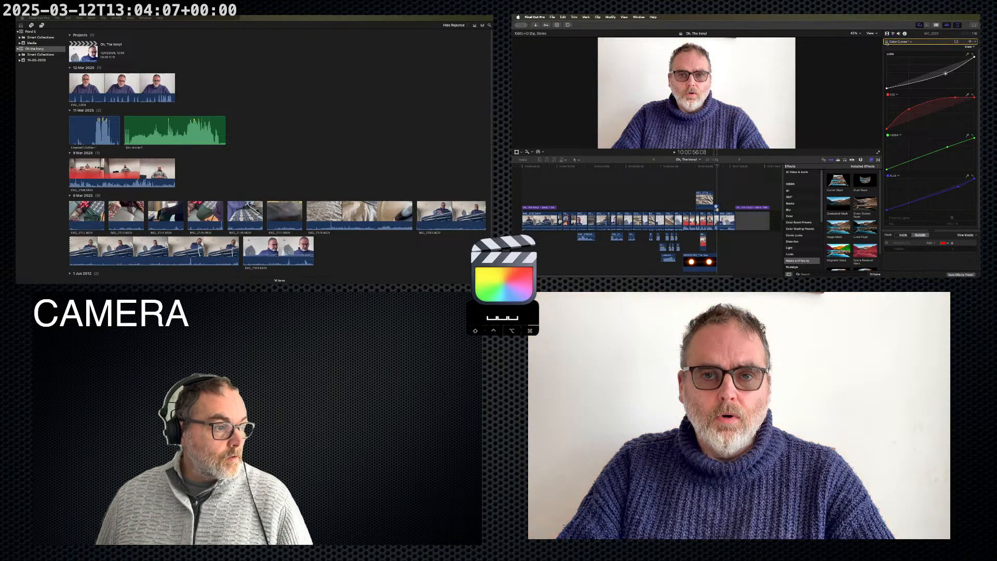
click(887, 41)
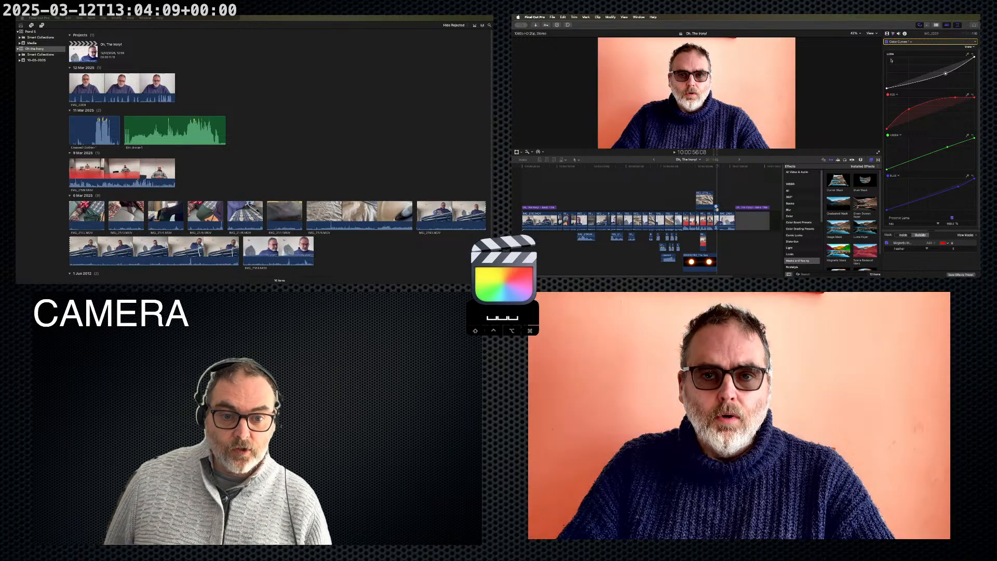
- Play back the ending of the edit and inspect the drone music clip underneath the timeline
click(702, 185)
key(space)
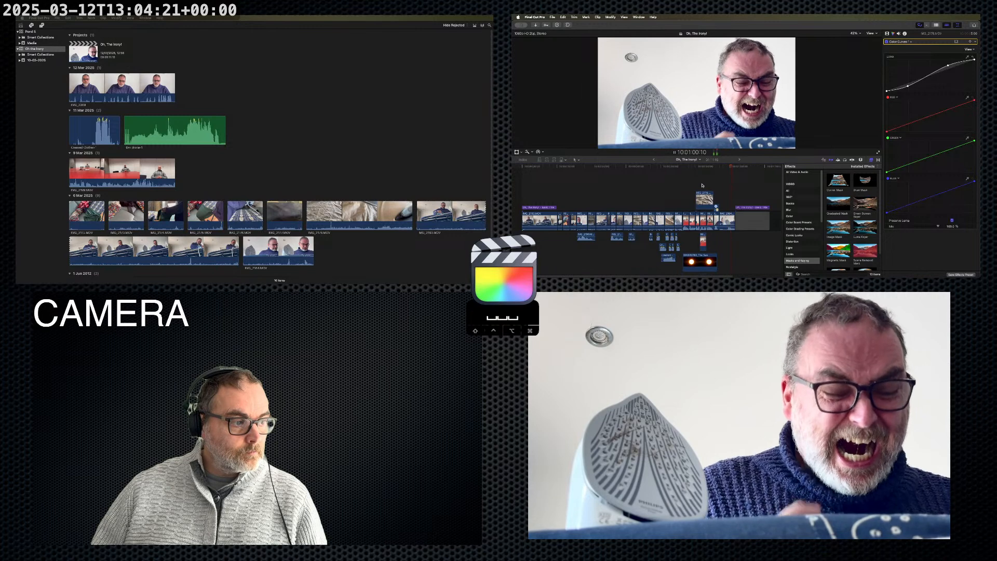
click(728, 191)
click(730, 206)
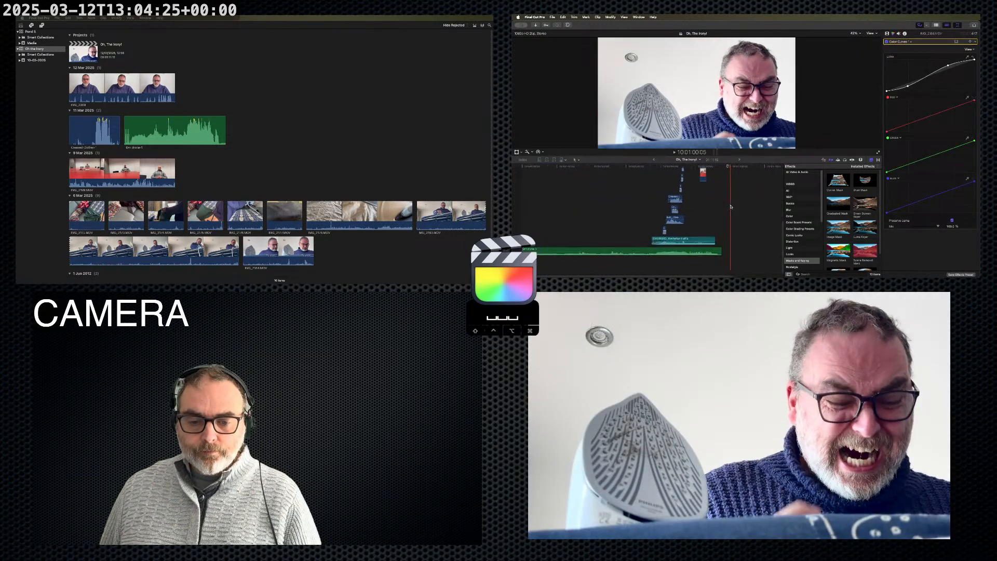
click(539, 170)
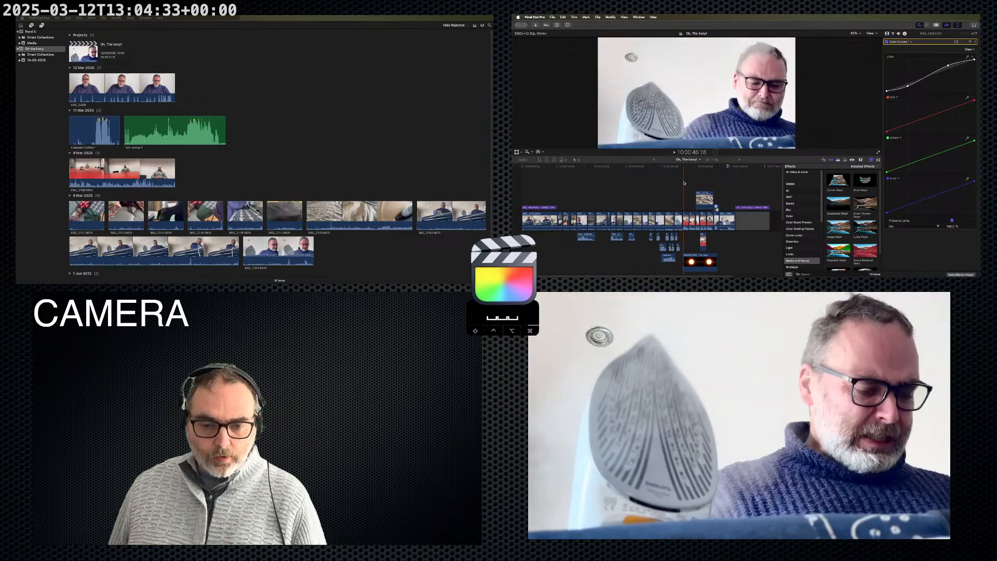
scroll(685, 182, down, 5)
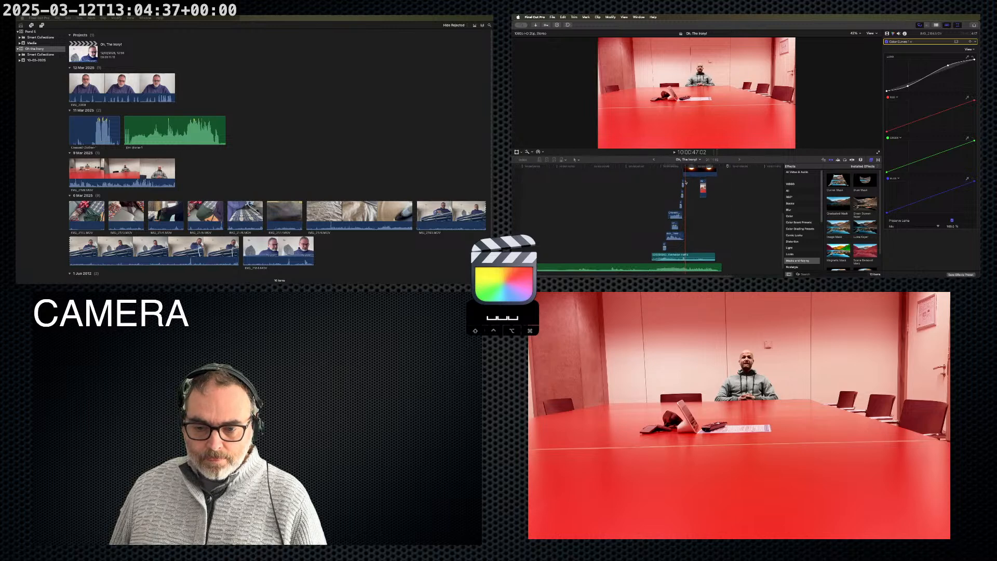
click(636, 266)
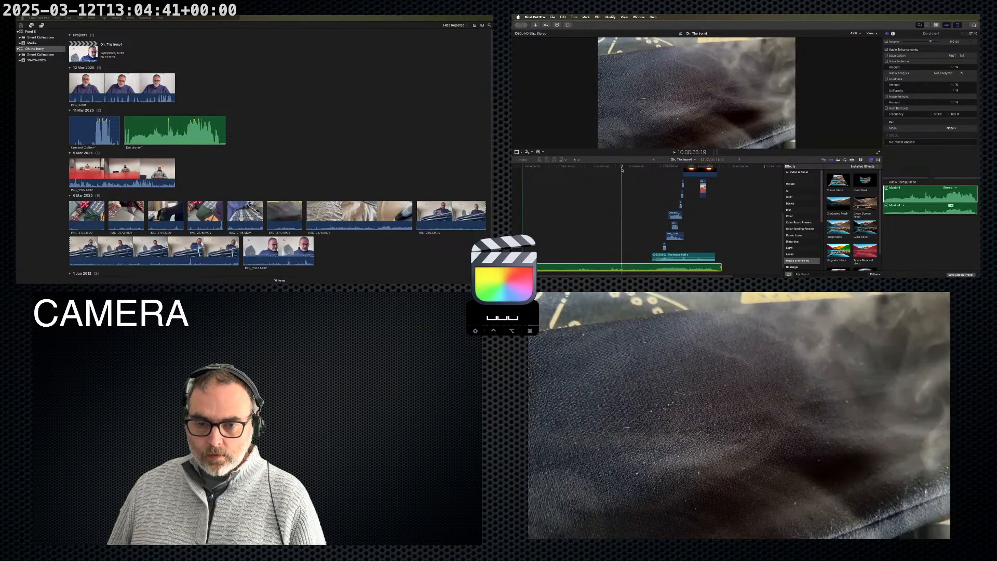
- Launch GarageBand and switch to its untitled project
key(f)
key(BackSpace)
key(BackSpace)
key(g)
key(a)
key(r)
key(Return)
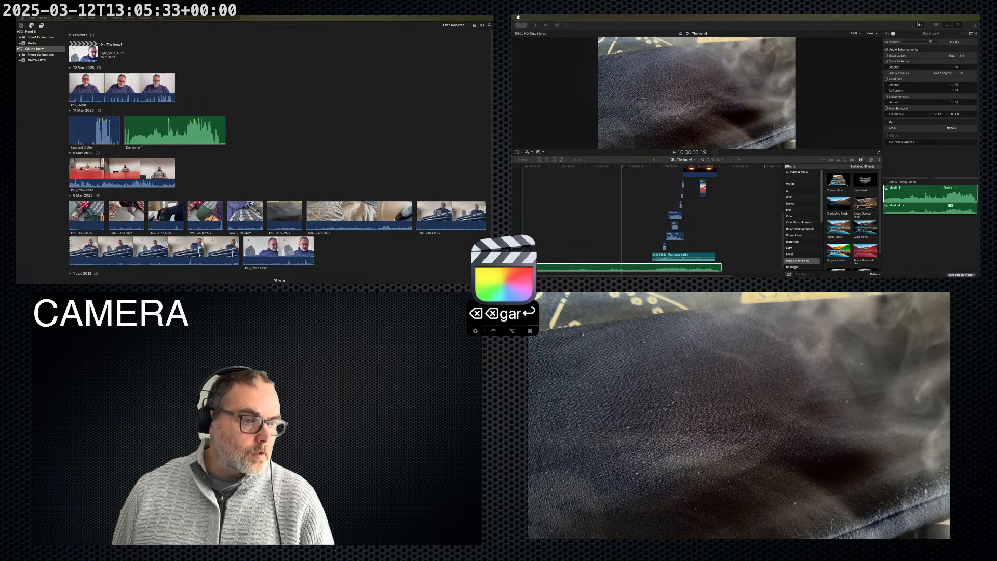
key(super+Tab)
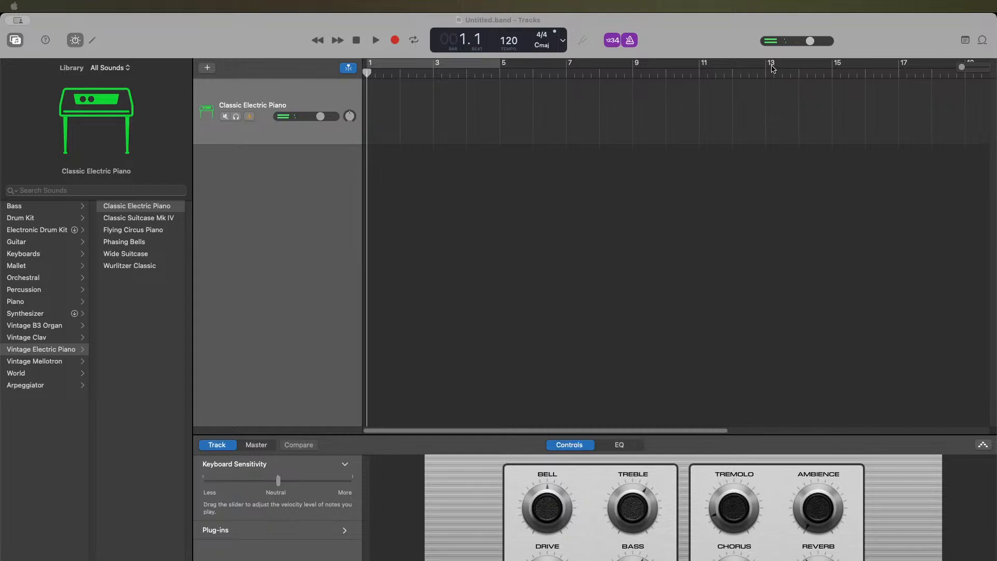
- Check the output and input devices in GarageBand's Audio/MIDI settings and close the settings
click(664, 19)
key(super+comma)
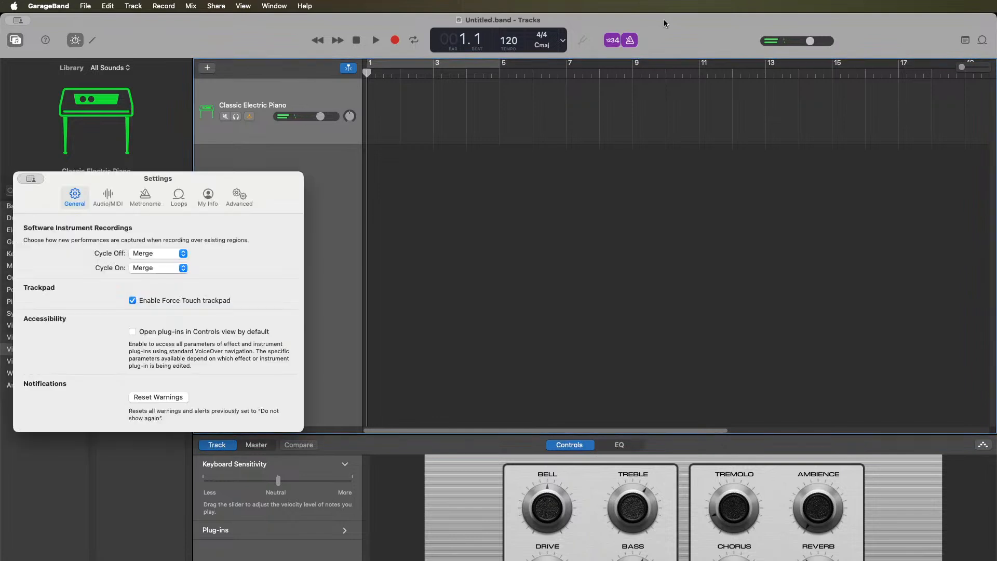
click(108, 196)
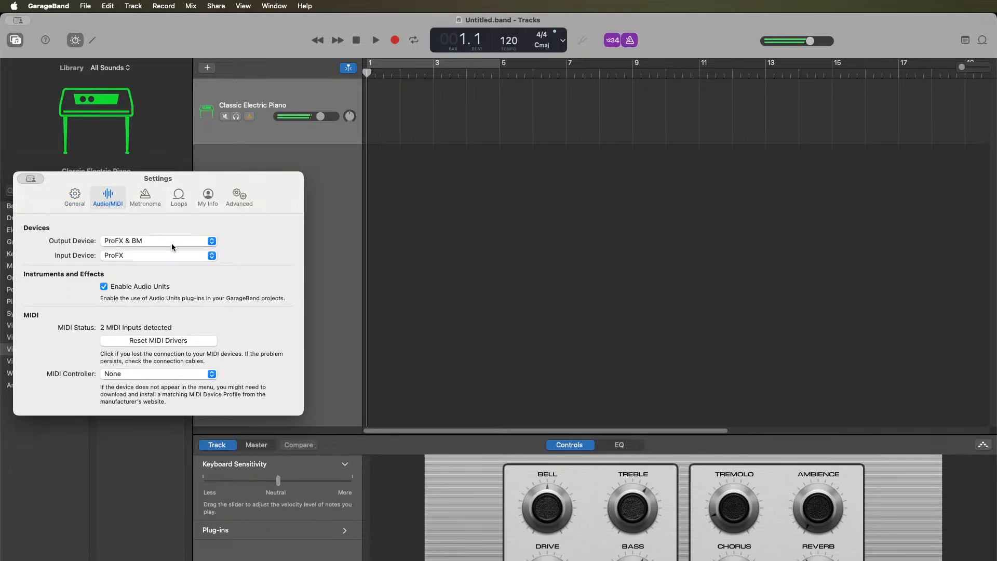
click(30, 179)
click(341, 294)
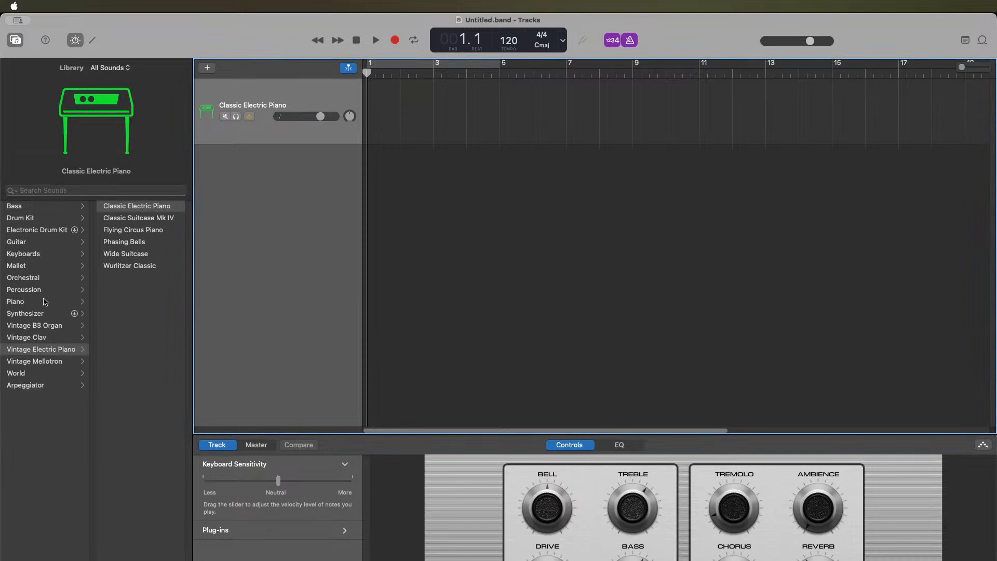
- Change the track's instrument to Smart Strings from the orchestral strings sounds
click(44, 282)
click(119, 264)
click(136, 210)
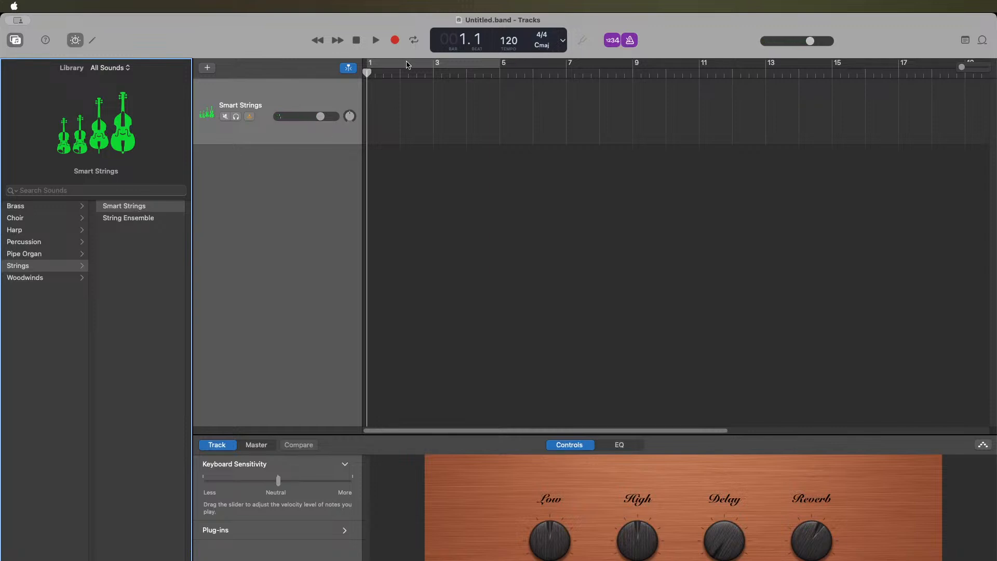
- Set the tempo to 60 and record a string performance of about 12 bars on the Smart Strings track
drag(509, 44, 518, 99)
click(392, 40)
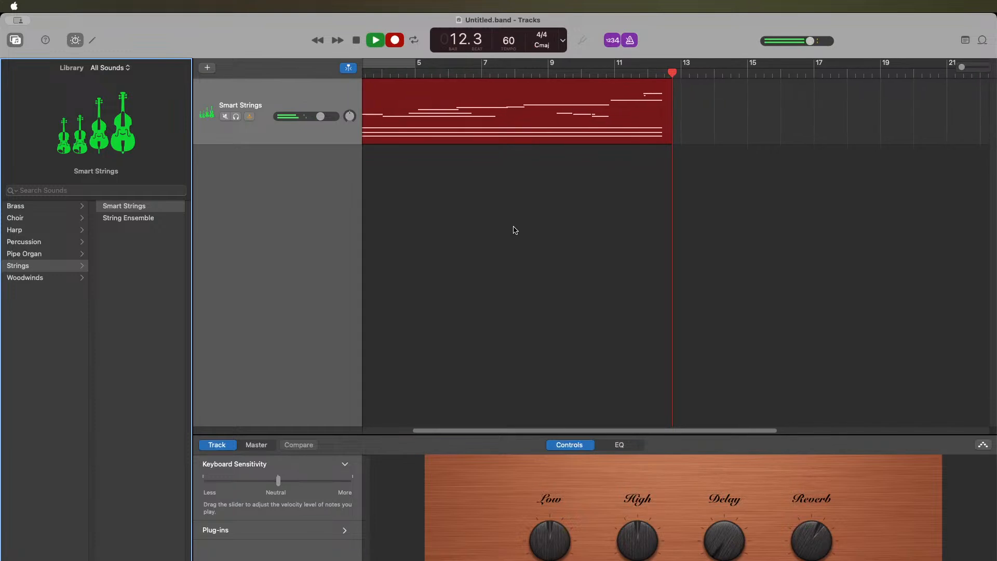
click(354, 40)
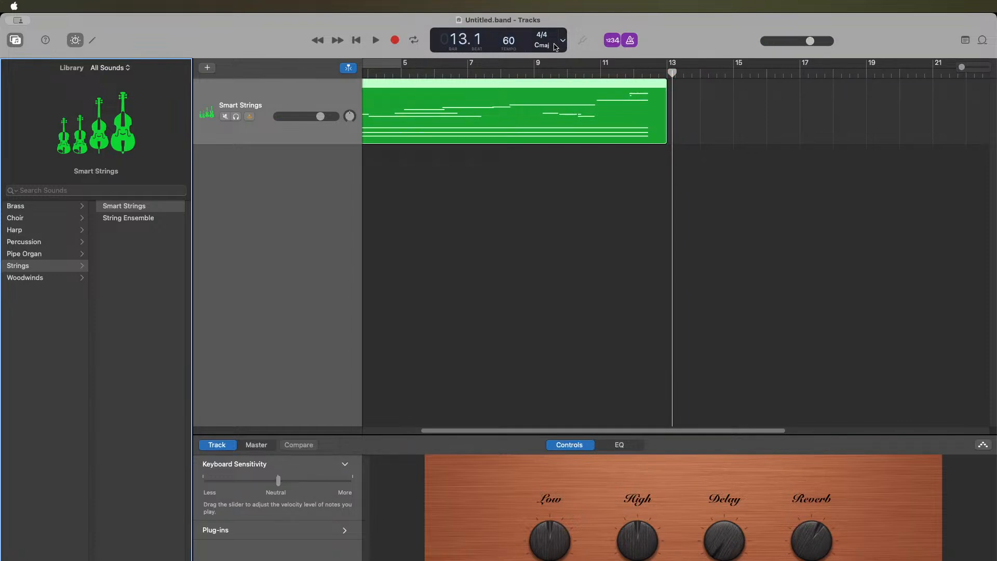
- Turn off the metronome and count-in and play back part of the recorded strings
click(629, 40)
click(575, 70)
key(space)
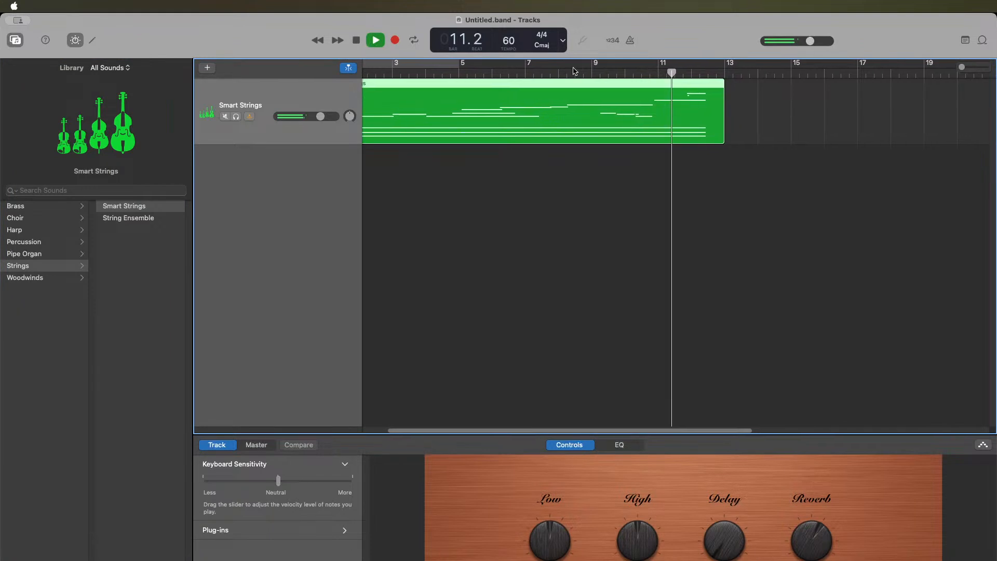
key(space)
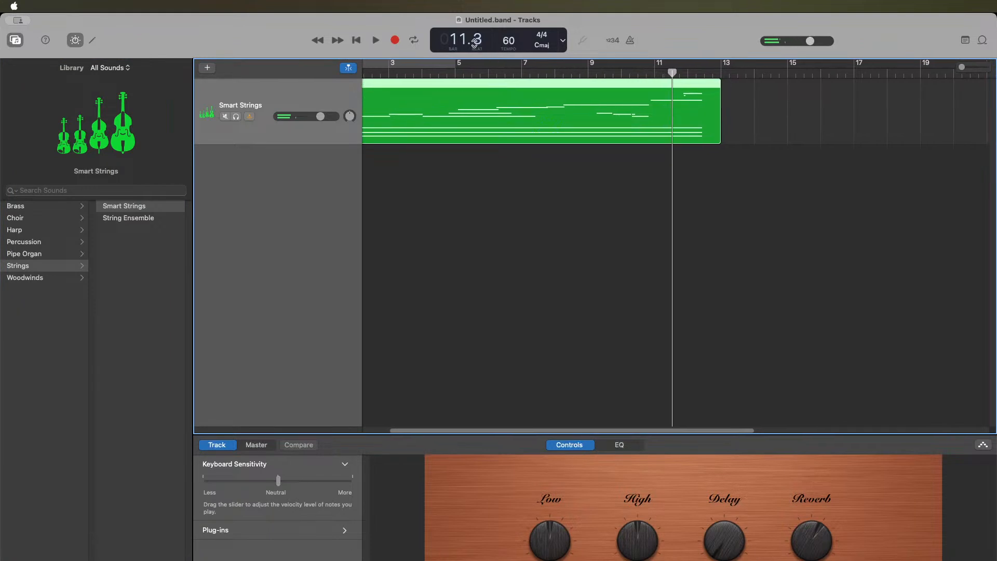
- Save the project in the GarageBand folder as "Oh the Irony"
key(super+s)
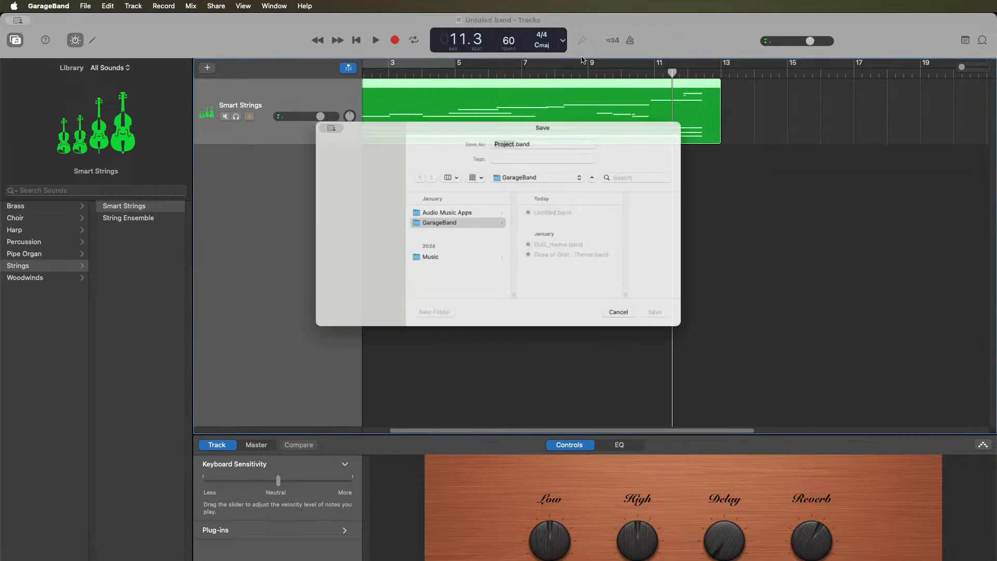
text(Oh the irony)
key(BackSpace)
key(BackSpace)
key(BackSpace)
key(BackSpace)
key(BackSpace)
text(Irony)
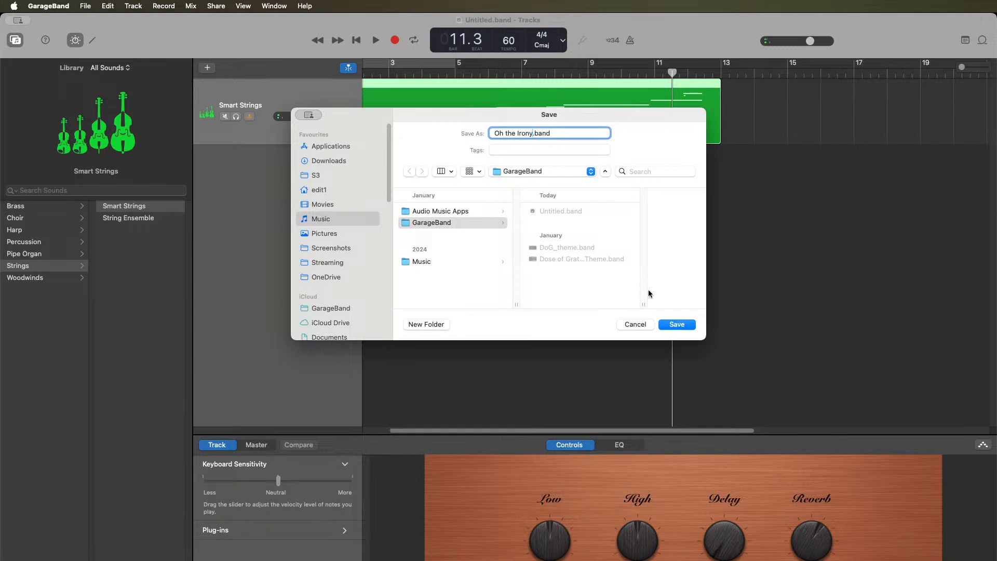
click(676, 325)
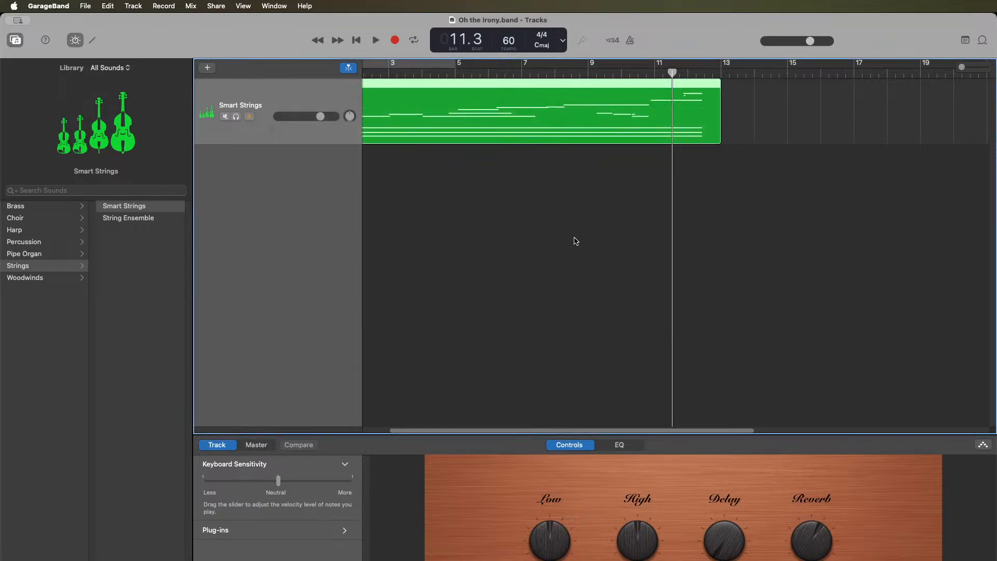
- Export the song to disk as a WAVE file with Uncompressed 24-bit quality
click(223, 7)
click(241, 78)
click(553, 276)
click(553, 276)
click(555, 261)
click(553, 281)
click(553, 288)
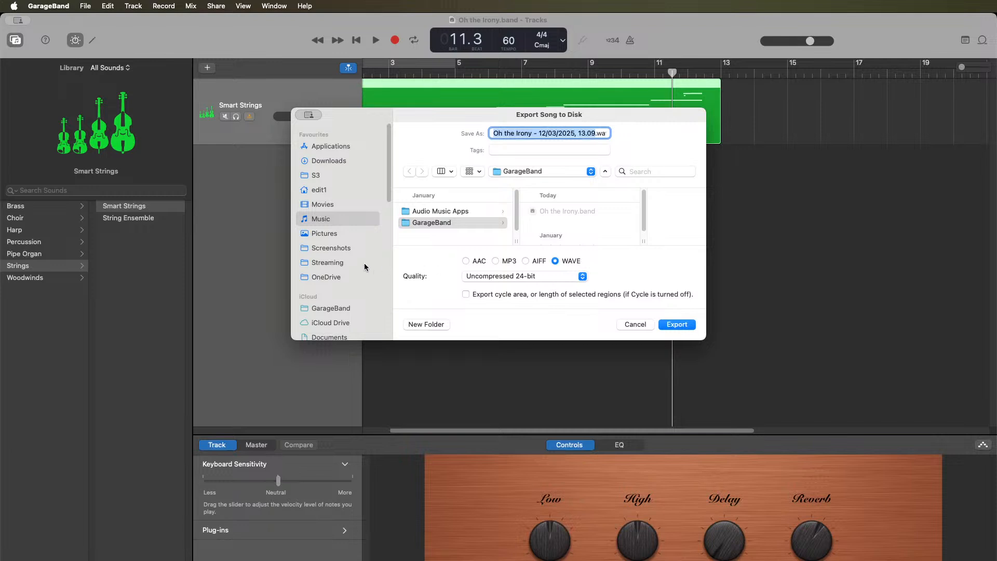
click(687, 327)
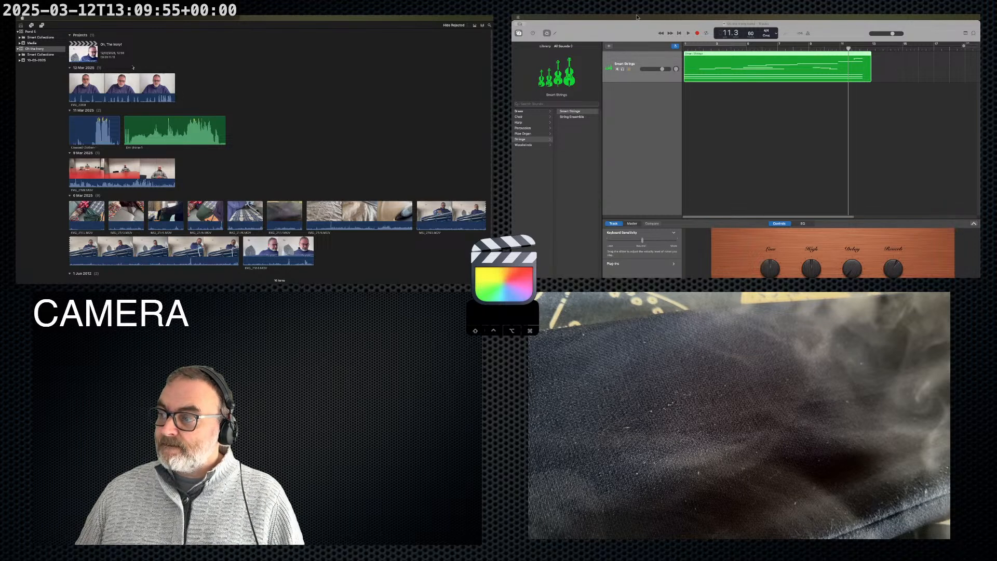
- Import the exported Oh the Irony track into the 10-03-2025 event in Final Cut Pro and assign it the Music role
drag(122, 84, 45, 61)
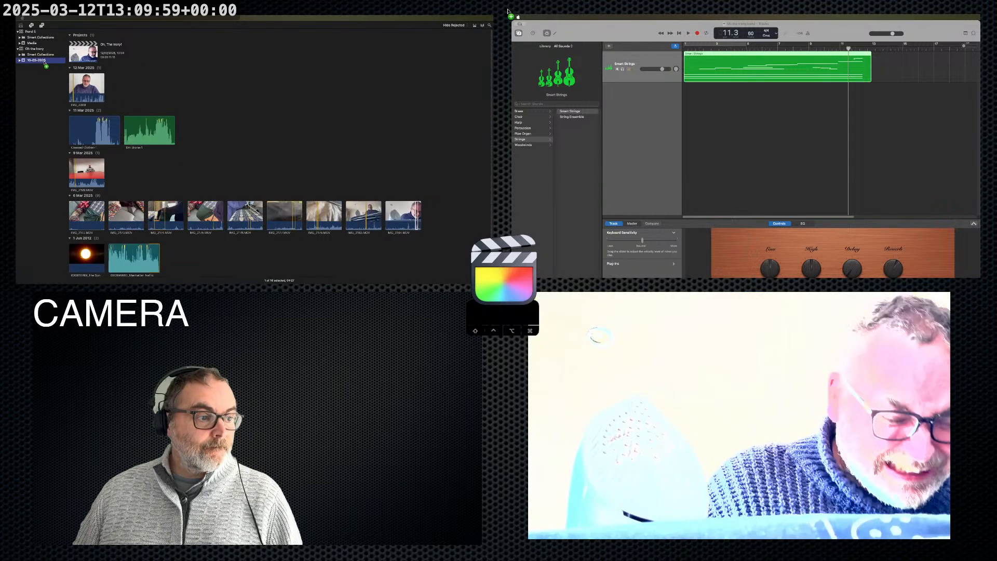
click(129, 90)
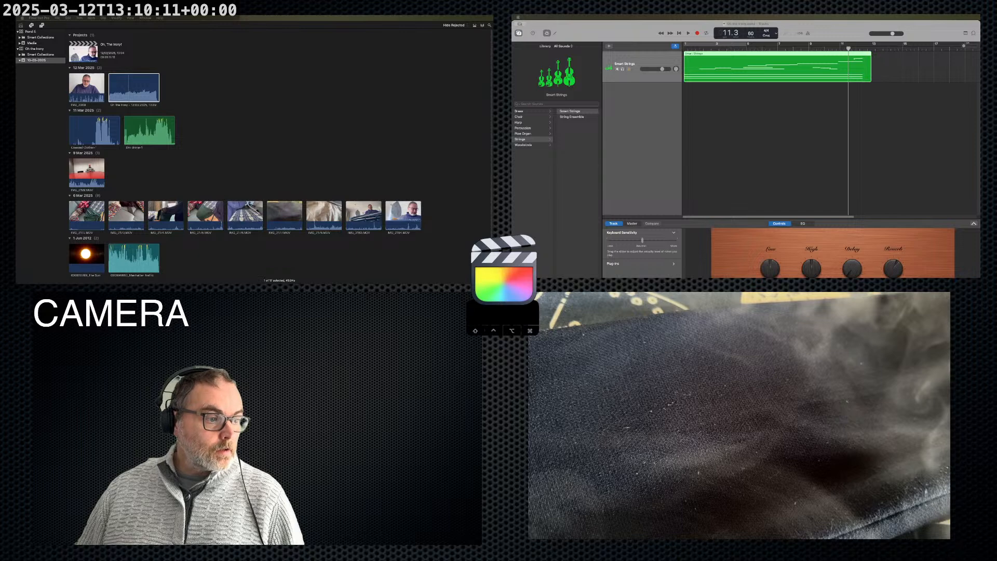
key(super+Tab)
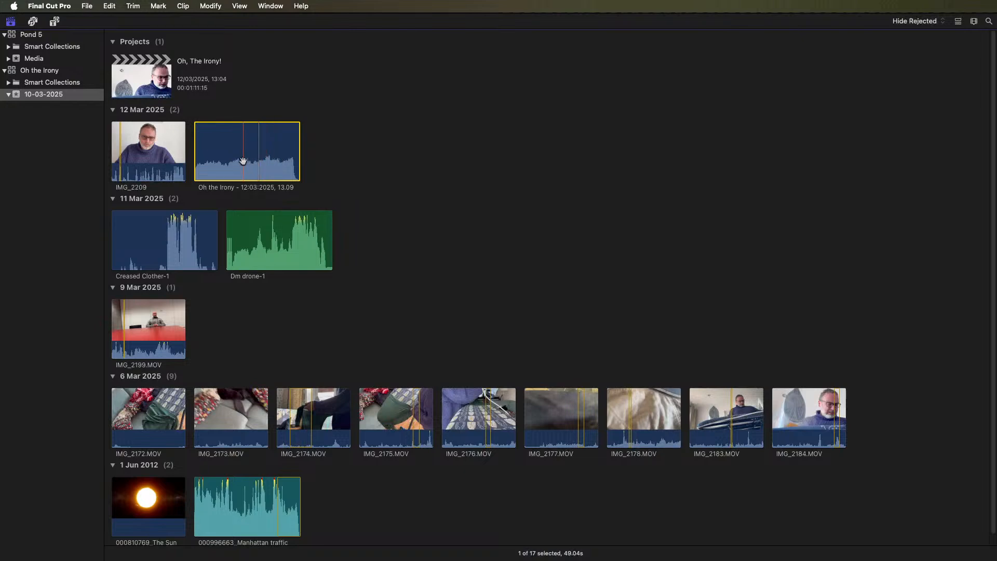
key(ctrl+alt+m)
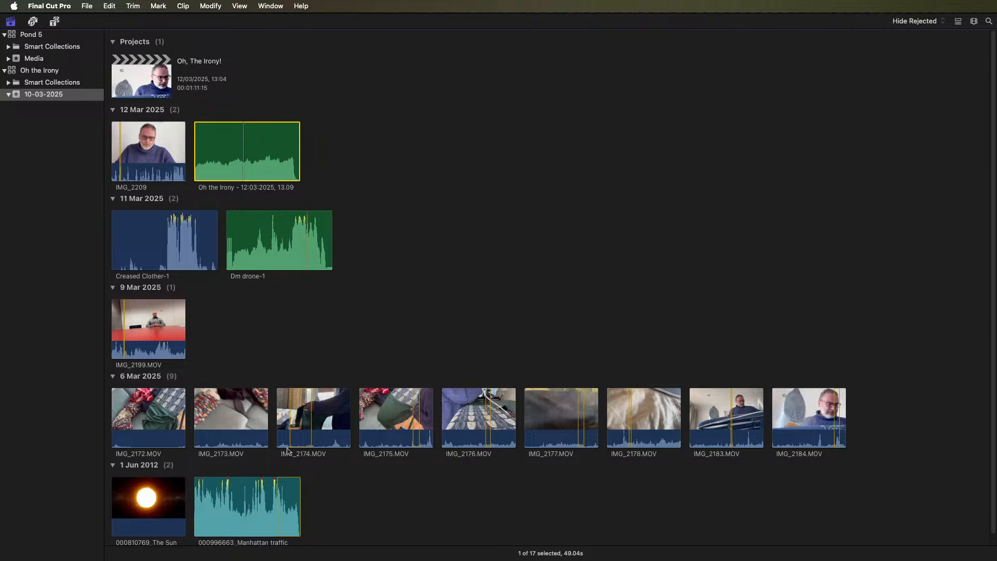
- Replace the drone music in the timeline with the Oh the Irony track, connected at the project's start, and select it
click(805, 560)
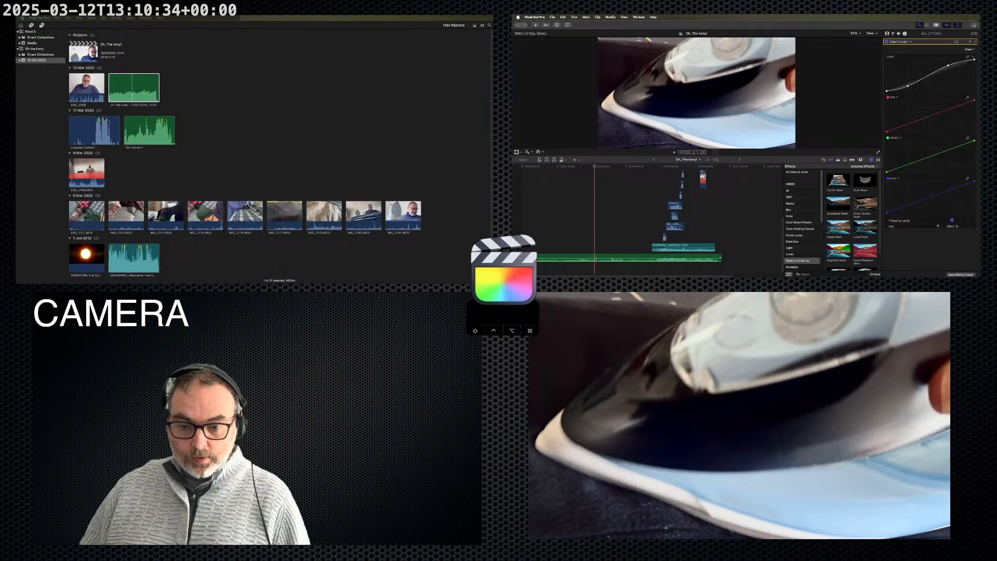
click(595, 258)
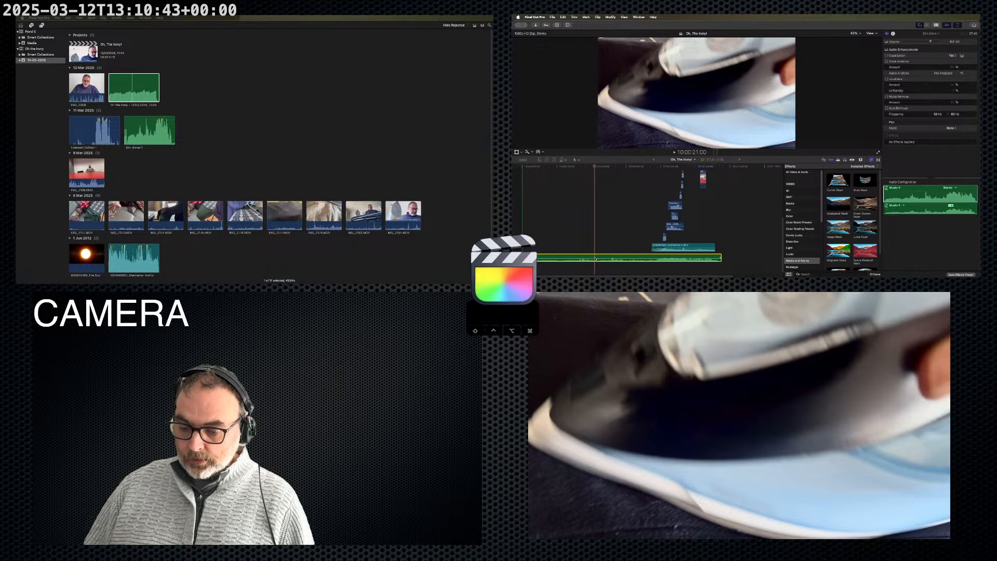
key(BackSpace)
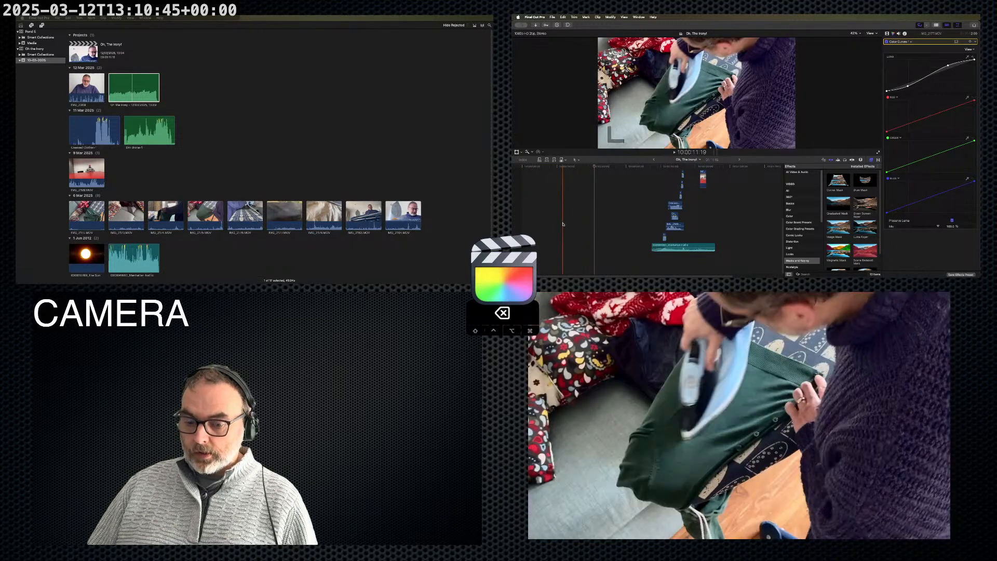
key(Home)
key(q)
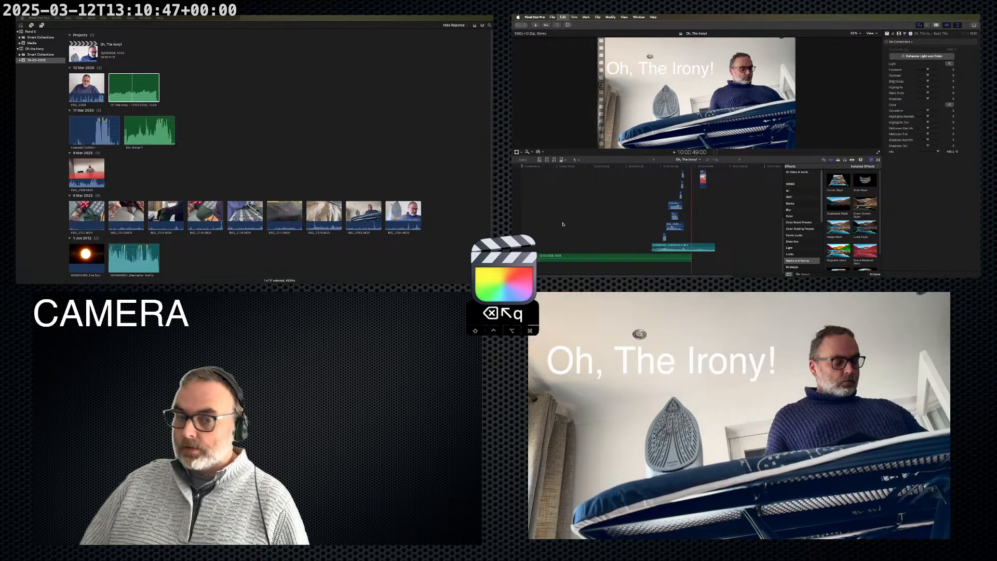
scroll(577, 231, up, 3)
scroll(579, 234, down, 3)
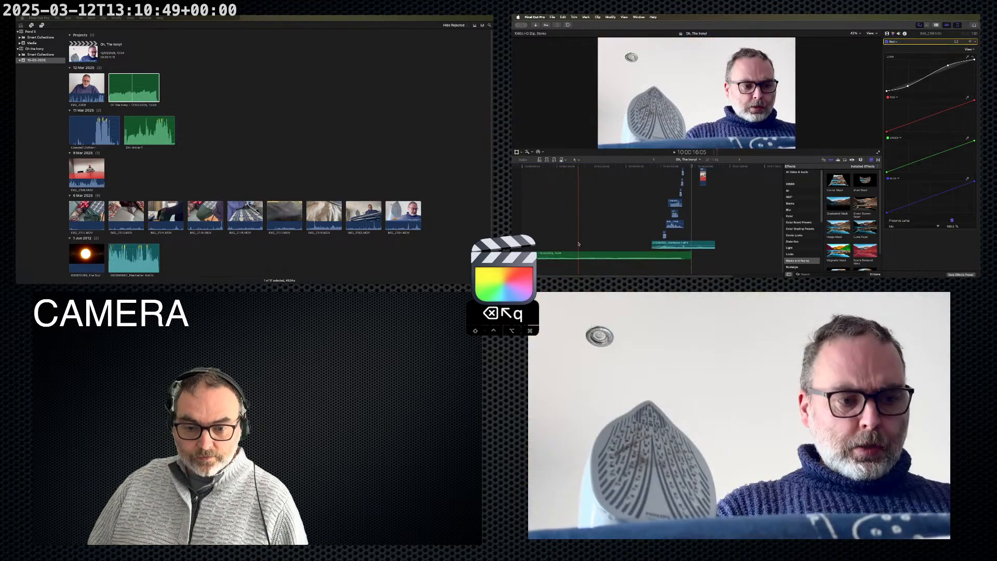
scroll(611, 254, up, 1)
click(609, 258)
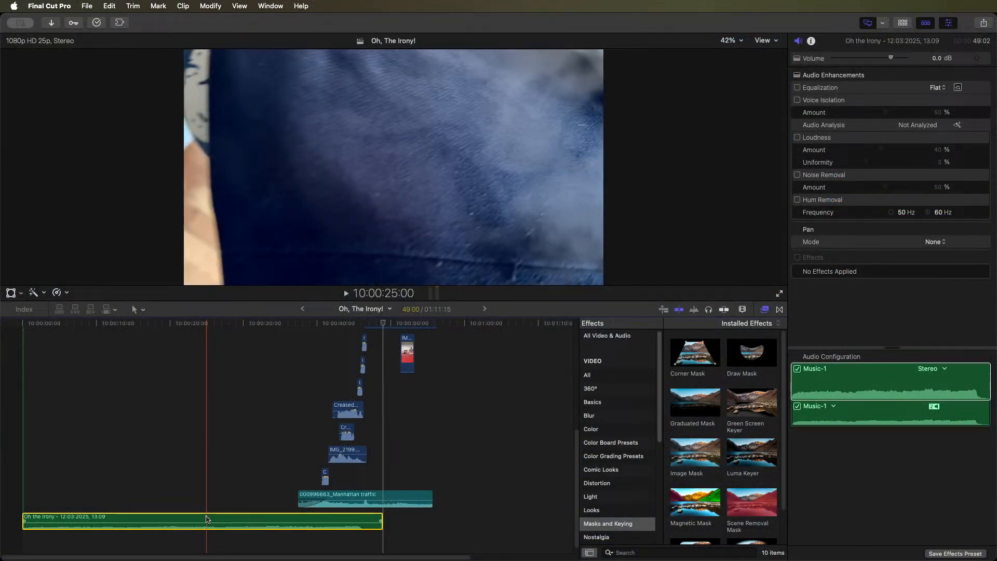
- Split the Oh the Irony music at 10:00:25:00 and group the two pieces into one connected storyline
key(super+b)
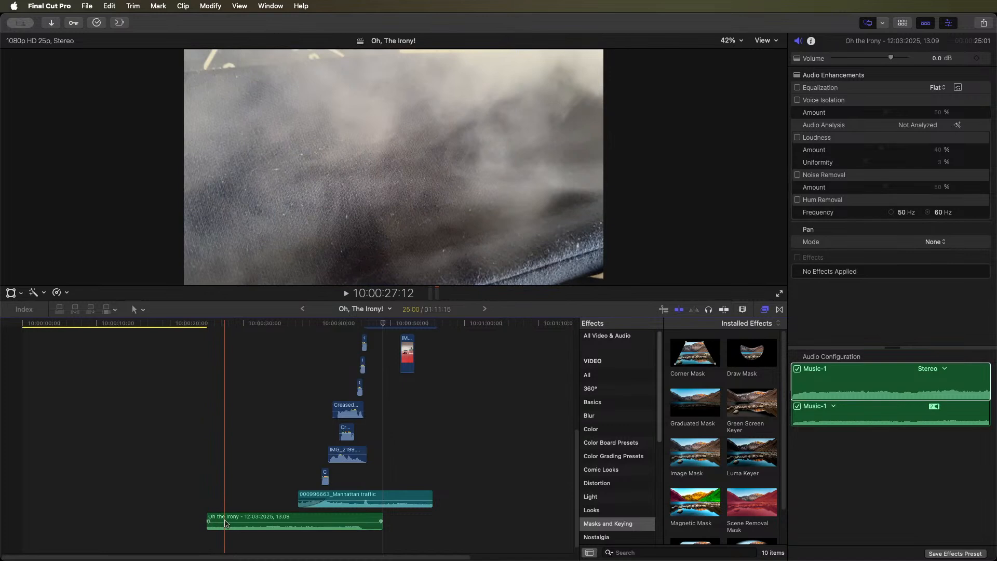
scroll(225, 522, up, 3)
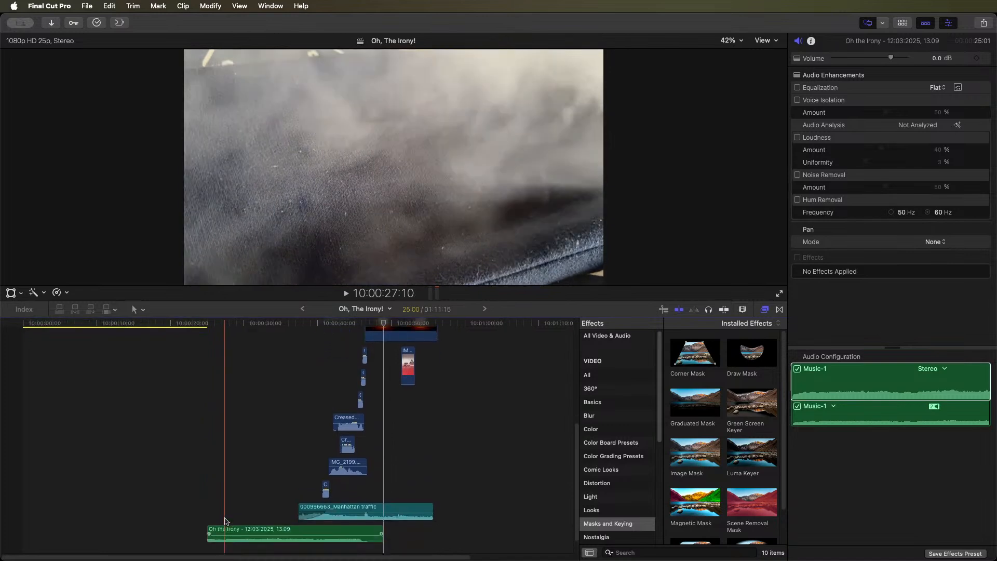
scroll(225, 521, down, 5)
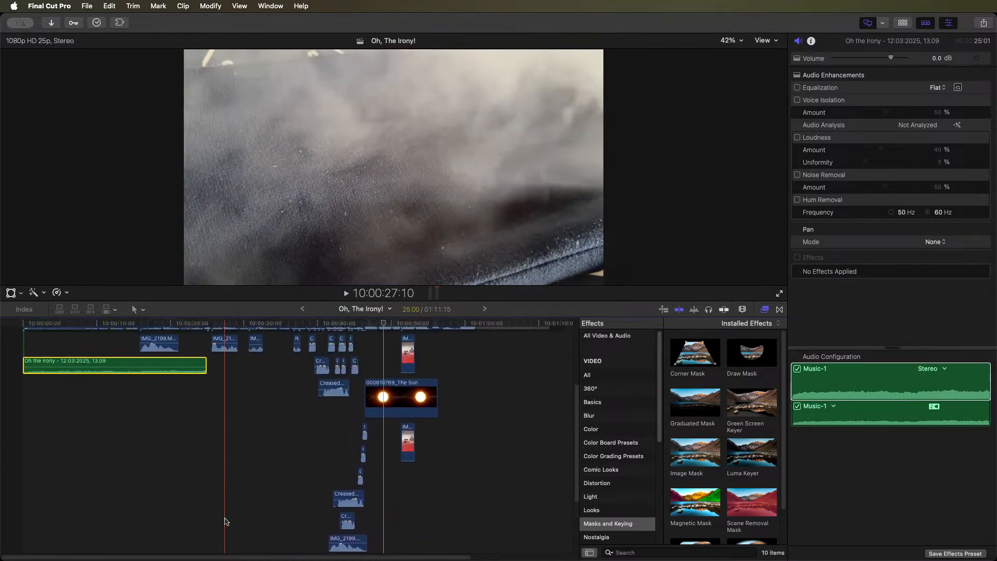
scroll(224, 521, up, 2)
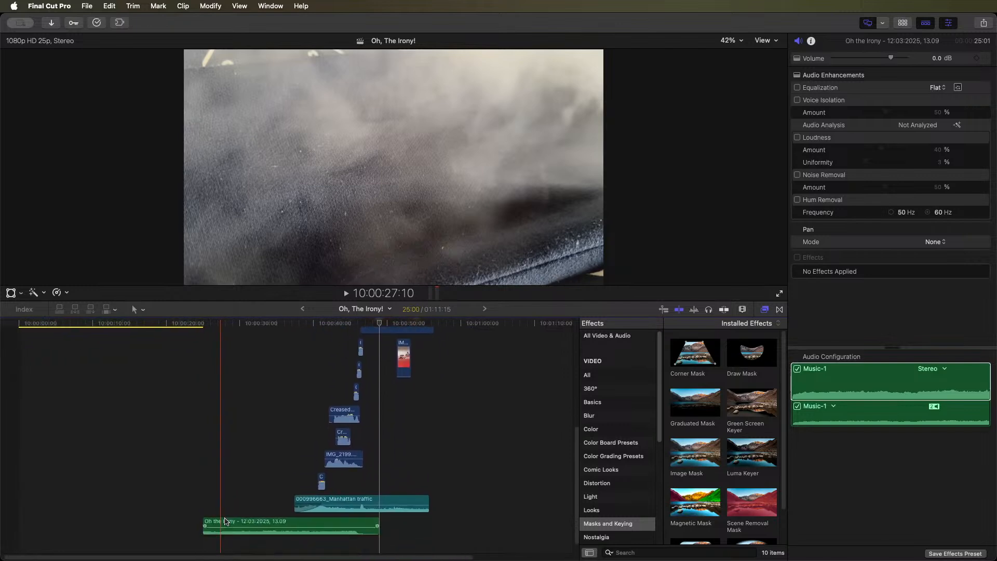
click(225, 523)
key(super+g)
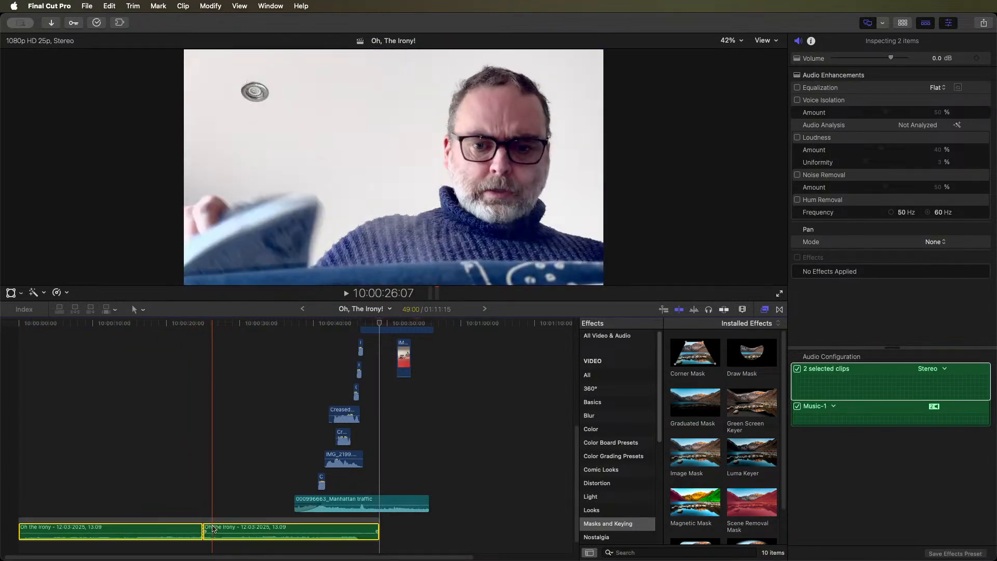
click(217, 515)
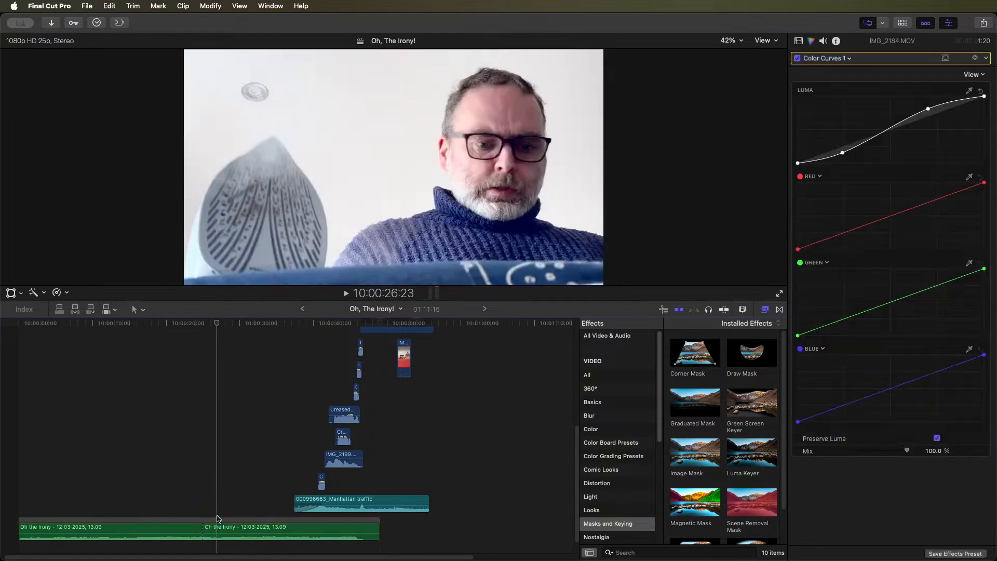
click(218, 519)
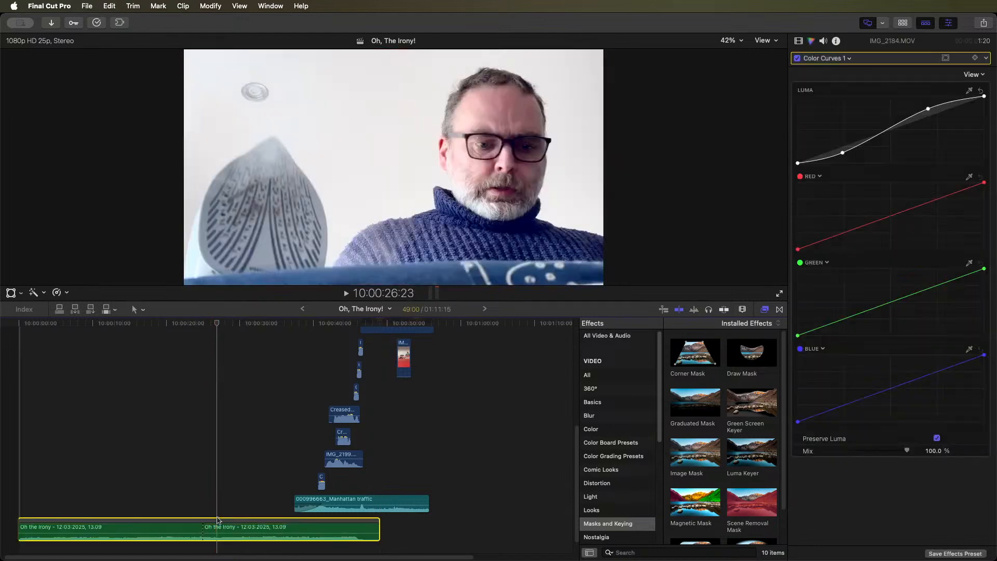
- Extend the second music piece from its start point so the storyline runs past the end of the Manhattan traffic sound
click(396, 215)
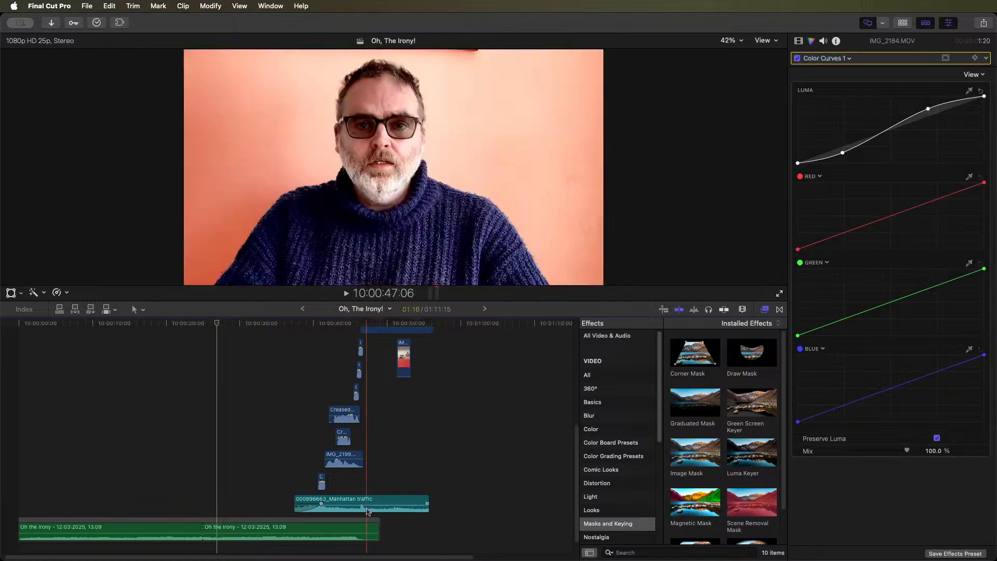
drag(207, 529, 116, 530)
click(336, 461)
scroll(342, 462, left, 4)
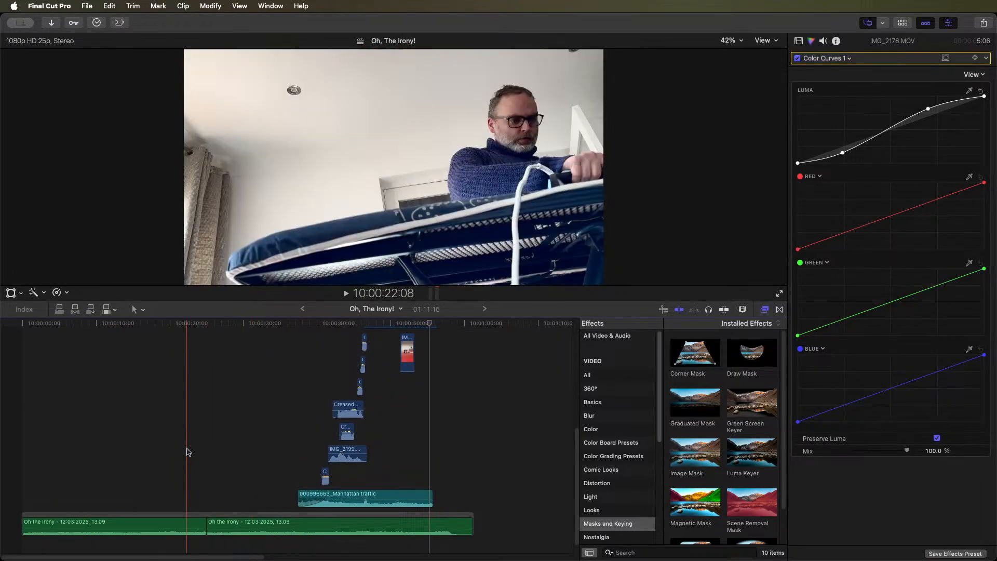
- Play the edit across the music join at 10:00:25:00 and on to the red meeting-room shot, checking the connected clips
key(space)
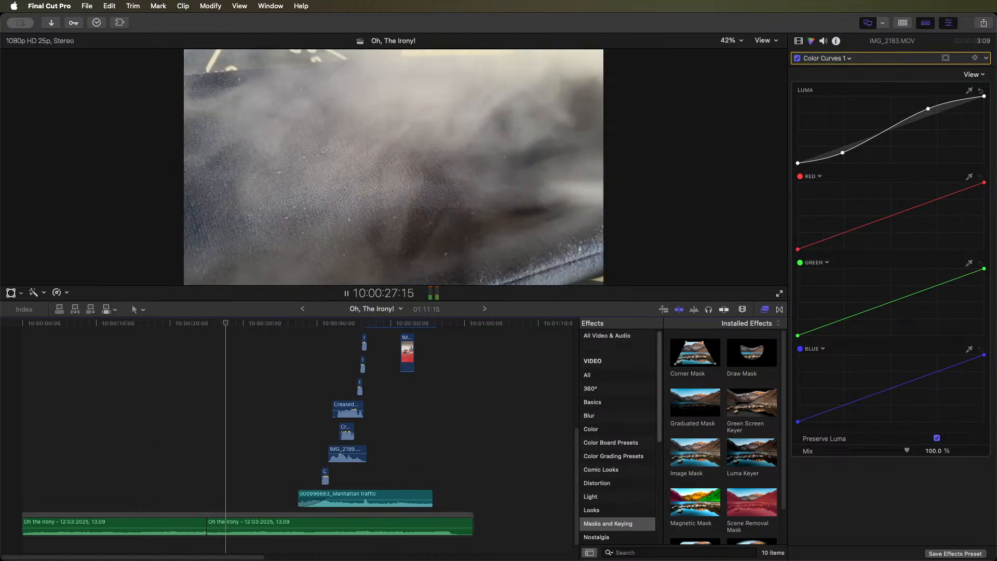
key(space)
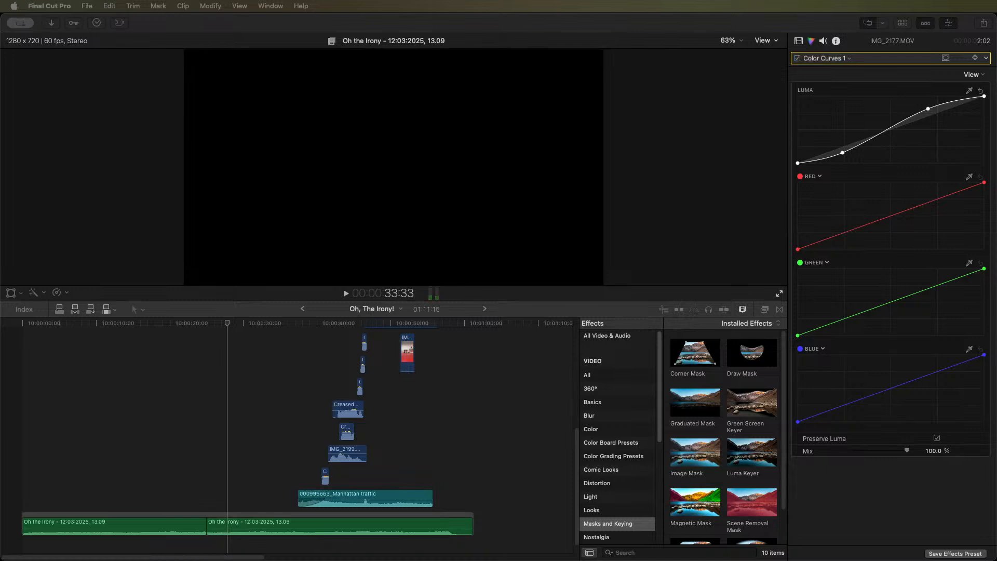
click(824, 41)
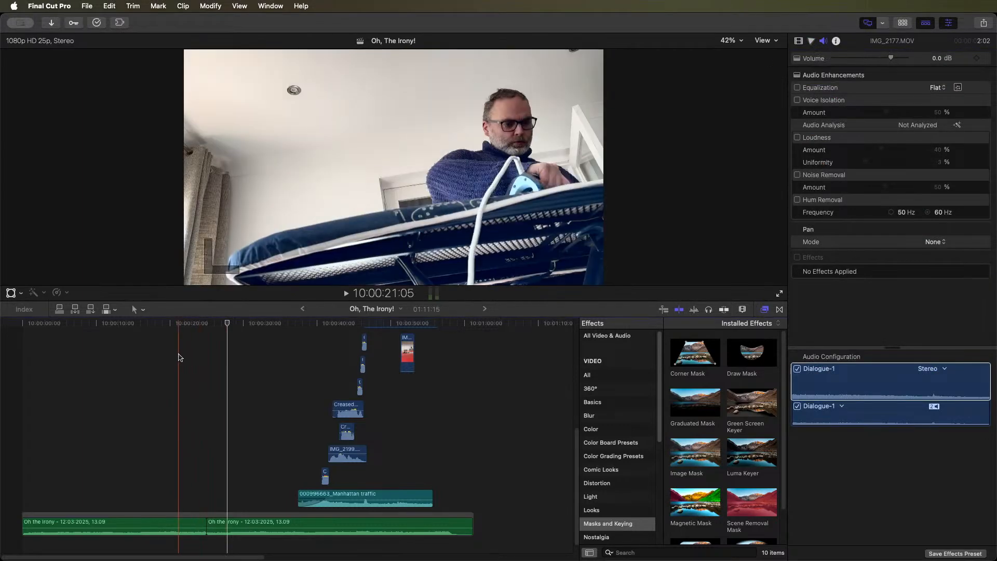
click(206, 332)
key(space)
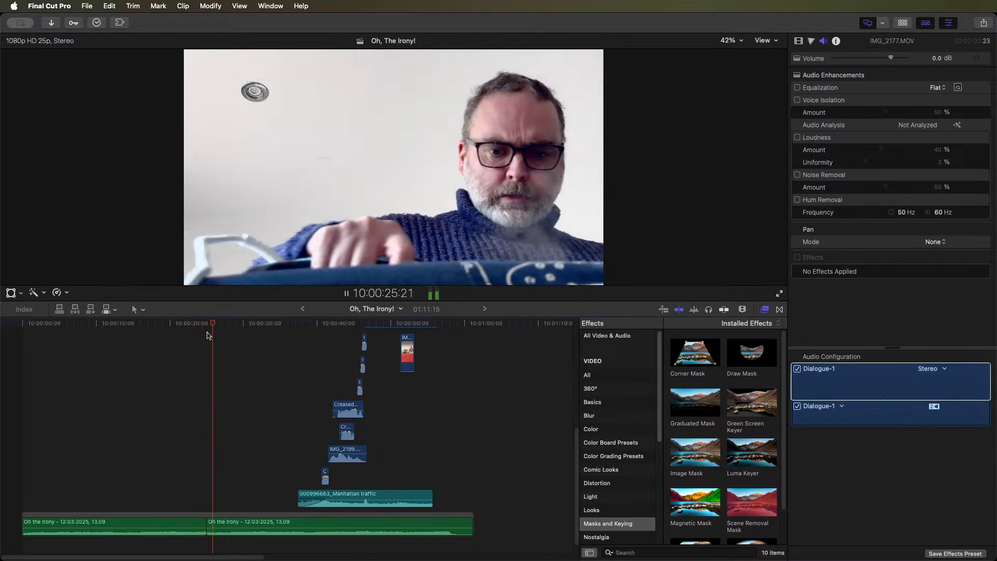
scroll(275, 370, up, 2)
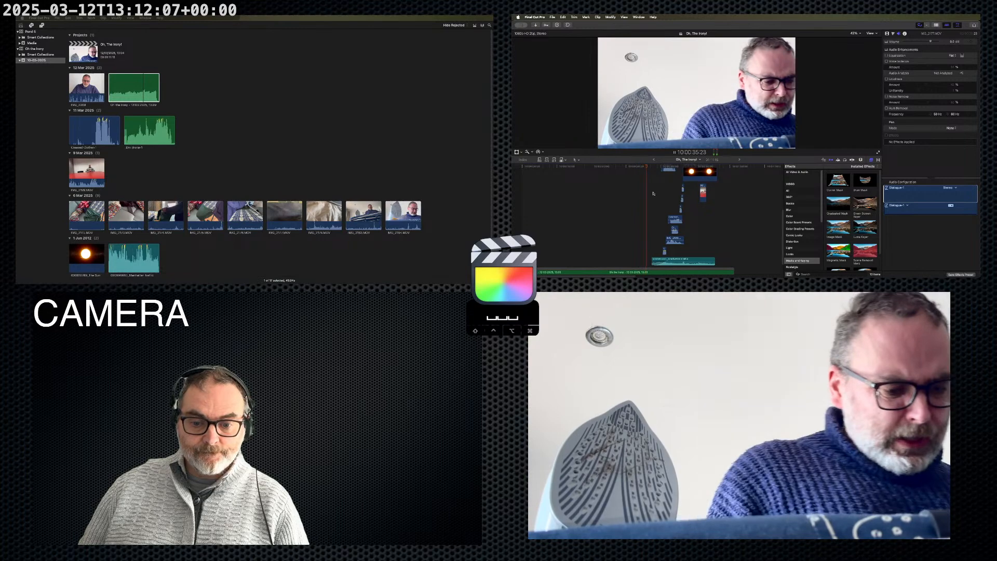
scroll(652, 193, down, 3)
scroll(652, 193, up, 3)
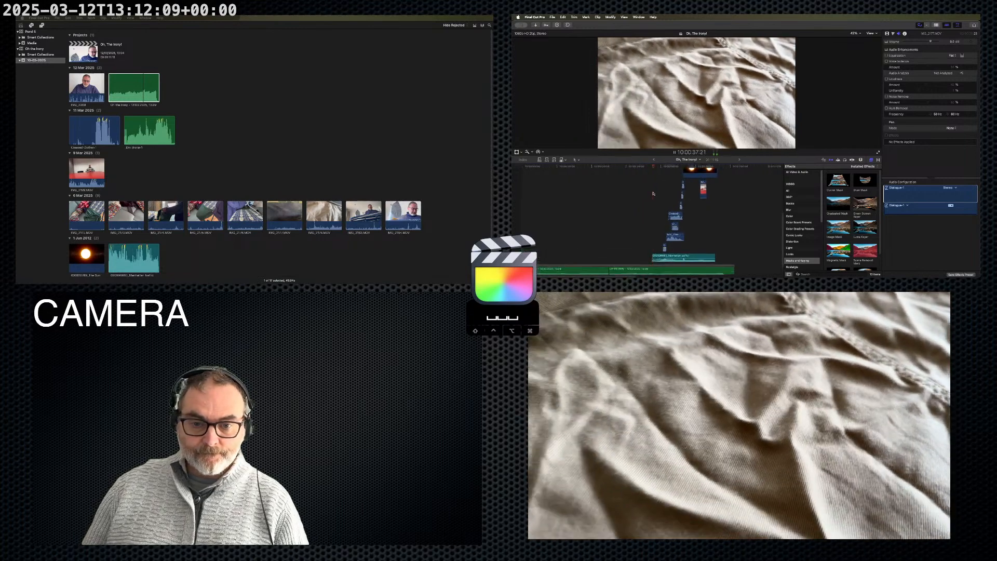
scroll(653, 193, up, 4)
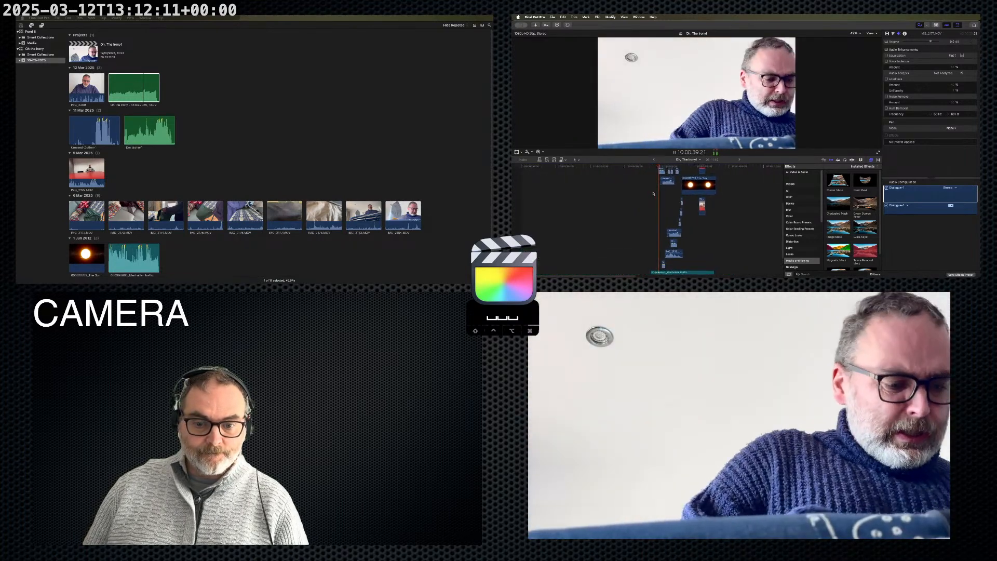
scroll(652, 193, up, 4)
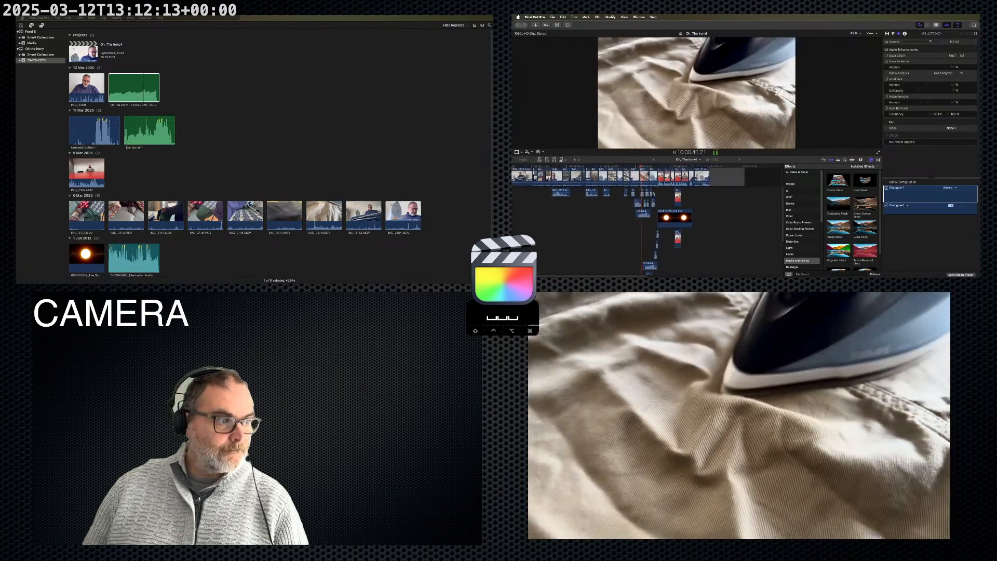
scroll(652, 193, up, 5)
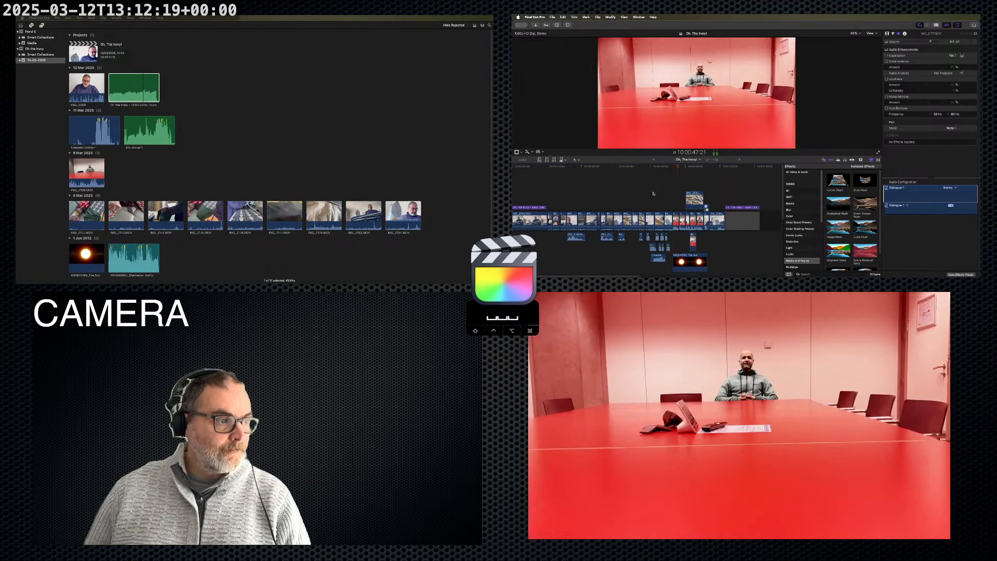
click(673, 167)
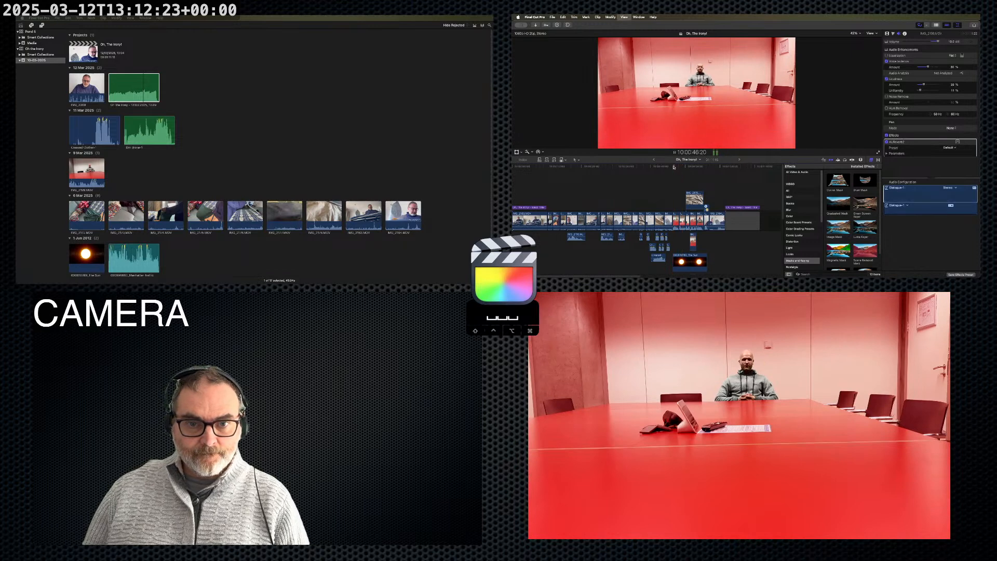
- Try slowing the first meeting-room clip at 10:00:47:11 by slightly stretching its retime duration
click(675, 167)
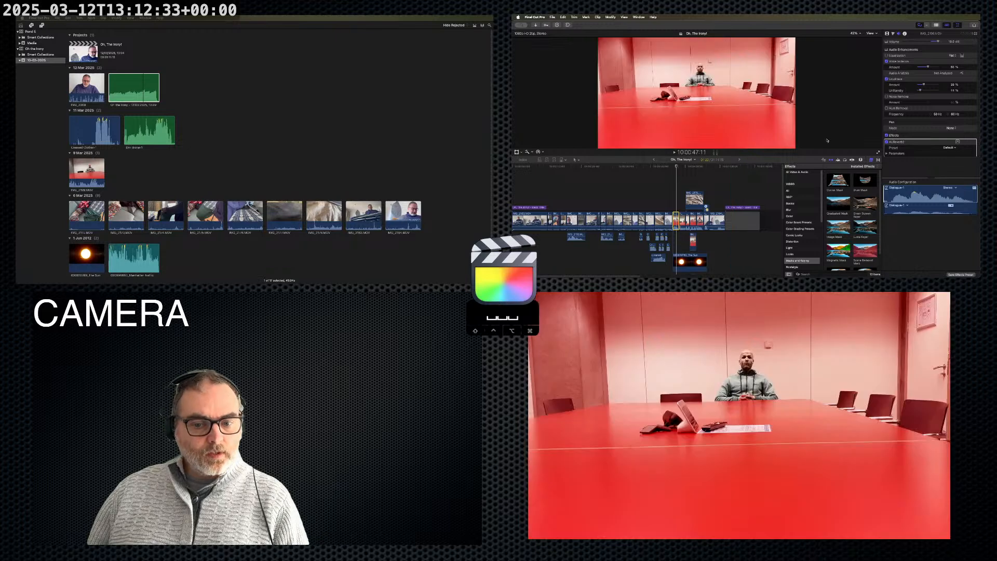
key(super+equal)
key(super+equal)
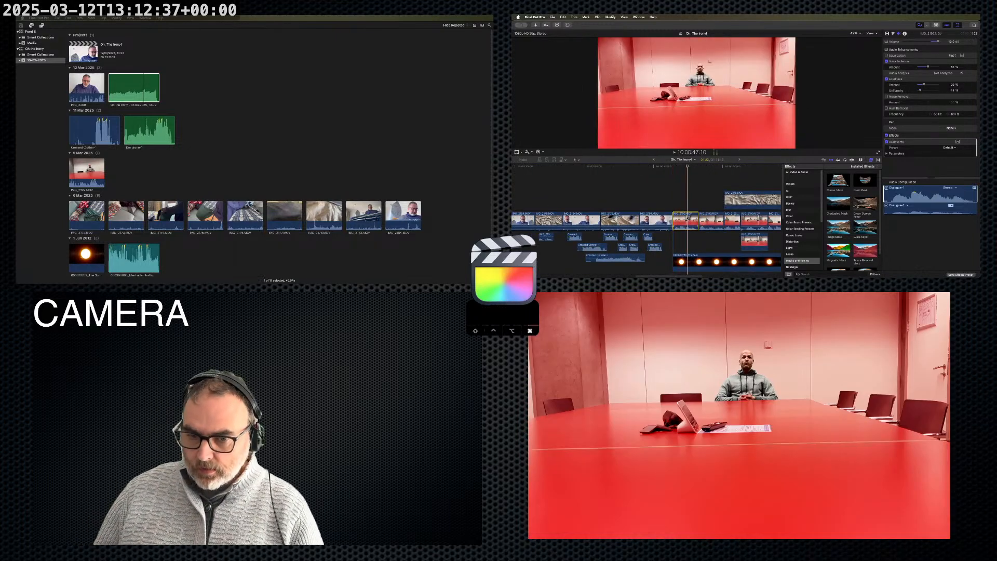
key(super+r)
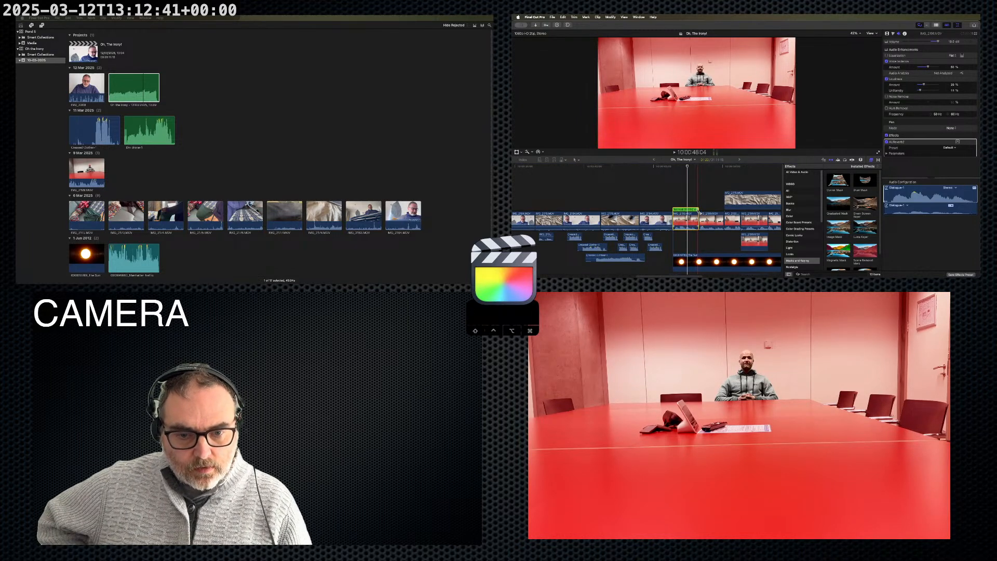
drag(700, 212, 707, 212)
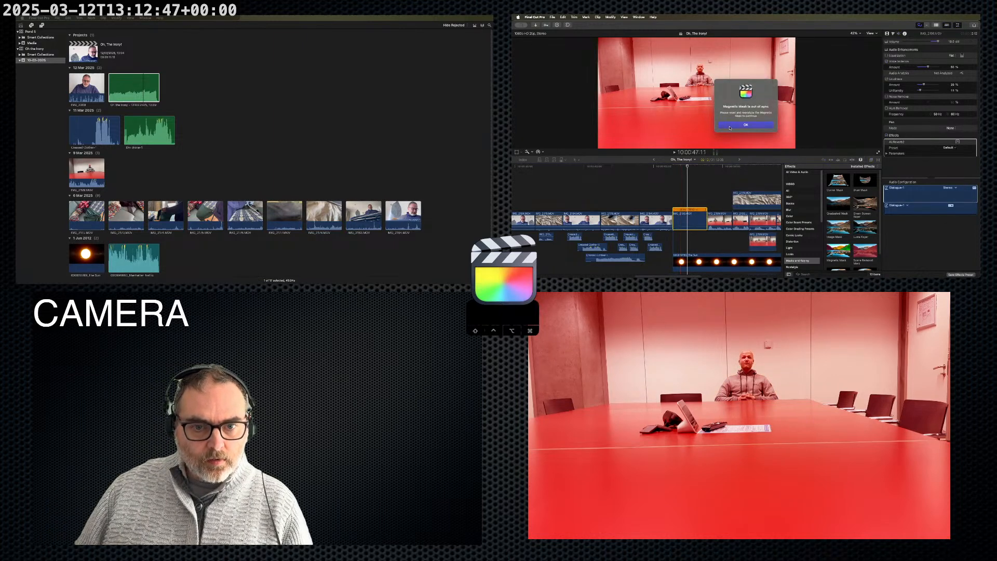
click(731, 126)
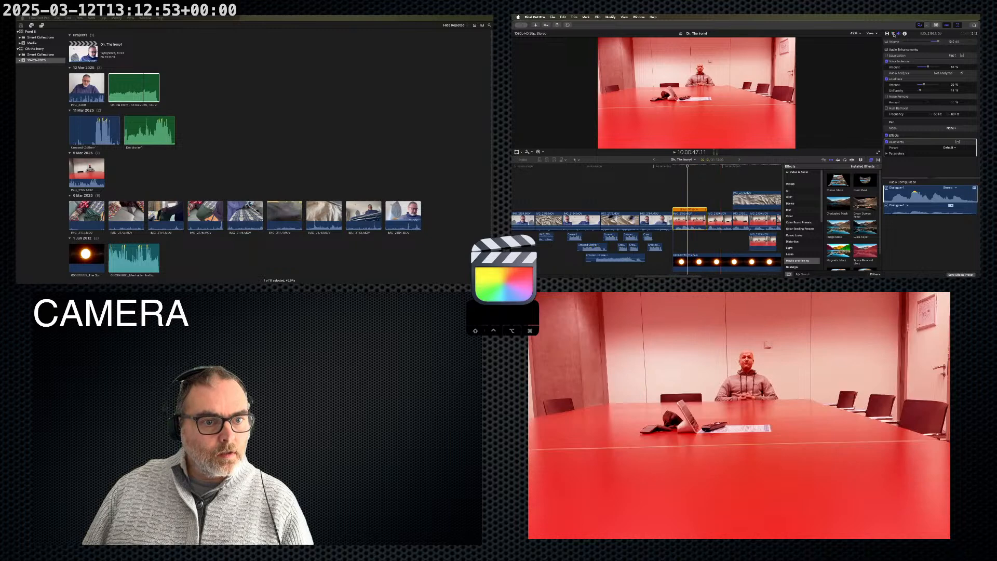
- Open the meeting-room clip's colour-correction Magnetic Mask for editing and show the clip's video animation
click(893, 33)
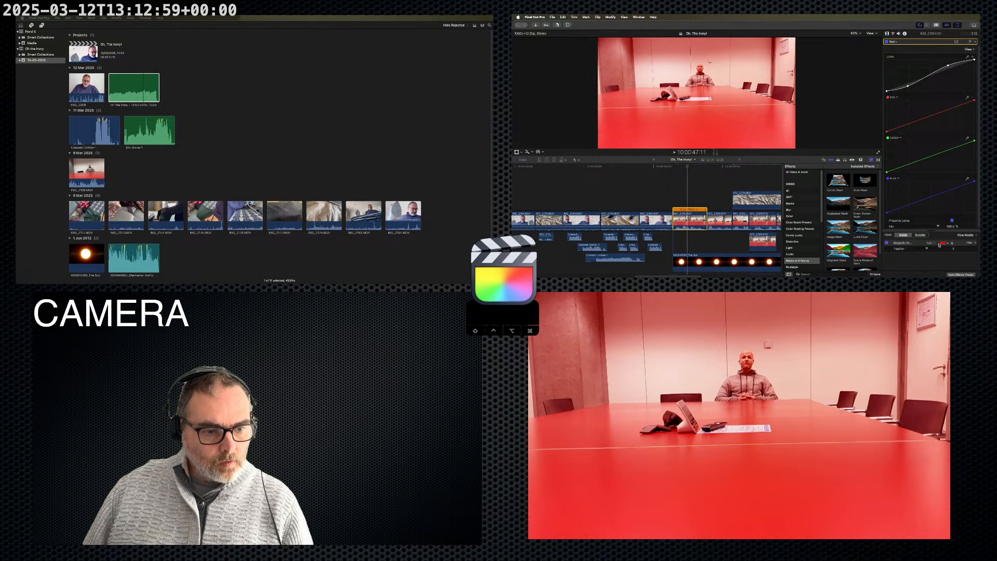
click(902, 243)
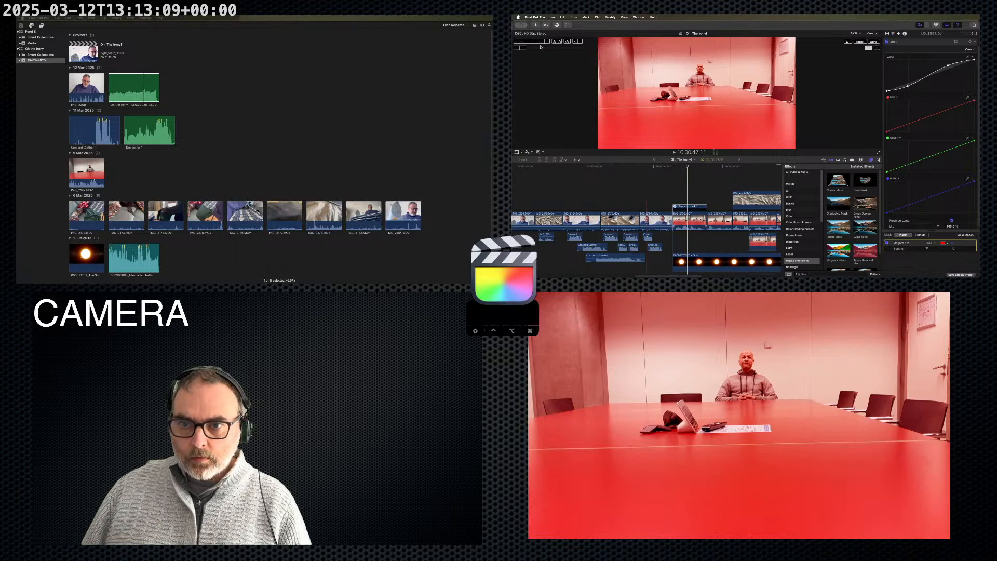
click(685, 219)
key(ctrl+v)
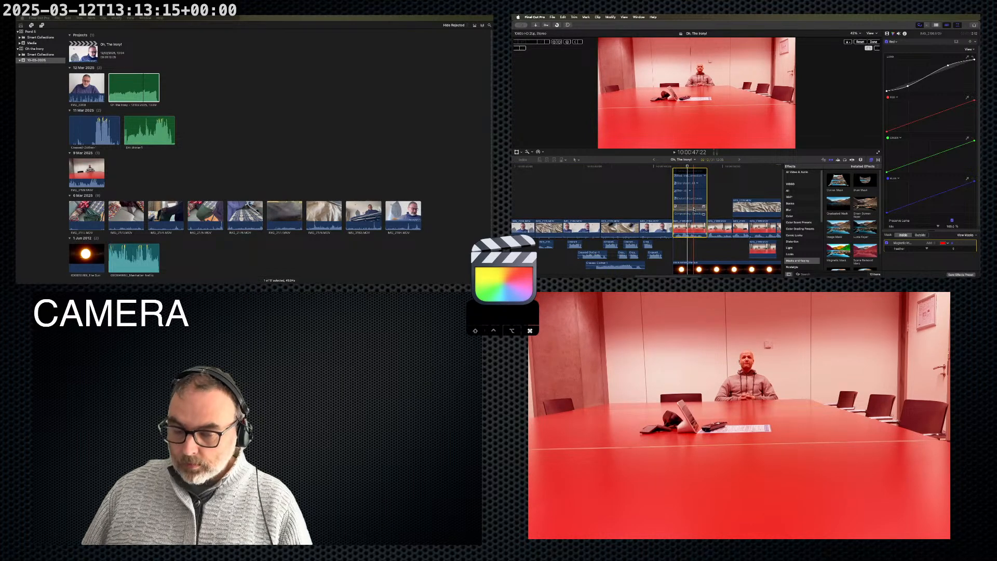
- Undo the recent timeline changes, including the slow-down of the meeting-room clip
key(super+z)
key(super+z)
key(super+z)
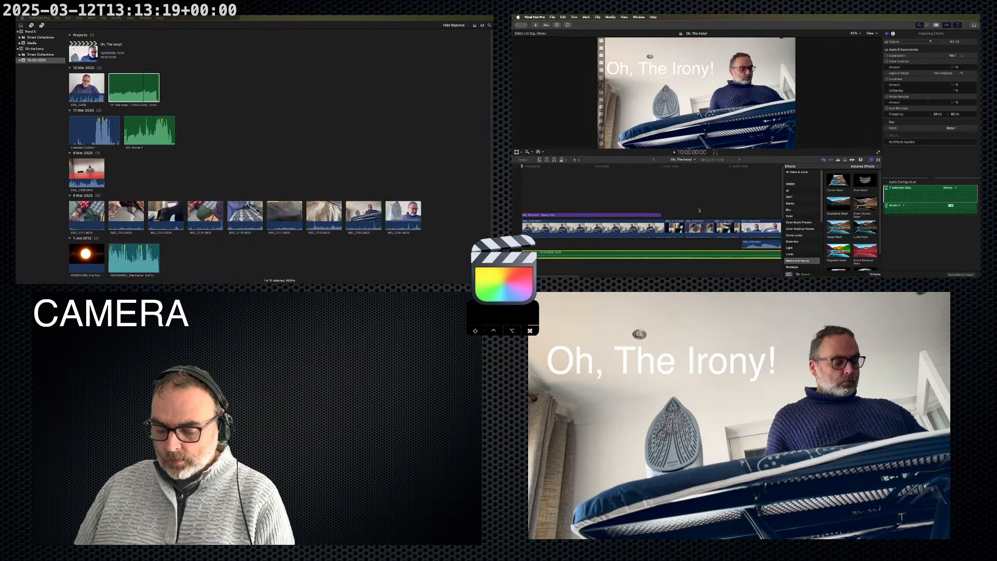
- Select the first meeting-room clip again and slow it down by stretching its end in the retime editor
key(shift+z)
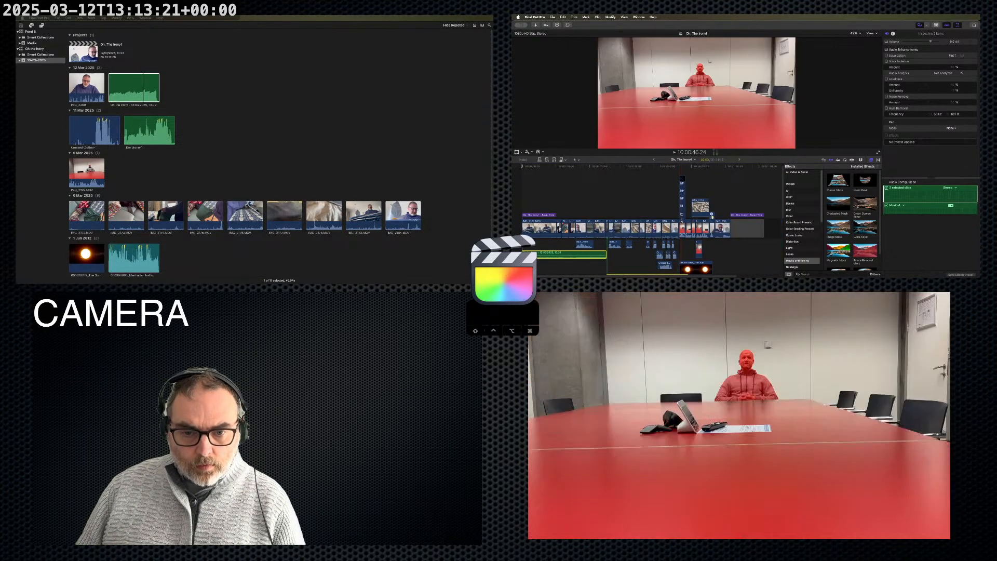
click(681, 227)
key(super+bracketright)
key(super+bracketright)
key(super+equal)
key(super+equal)
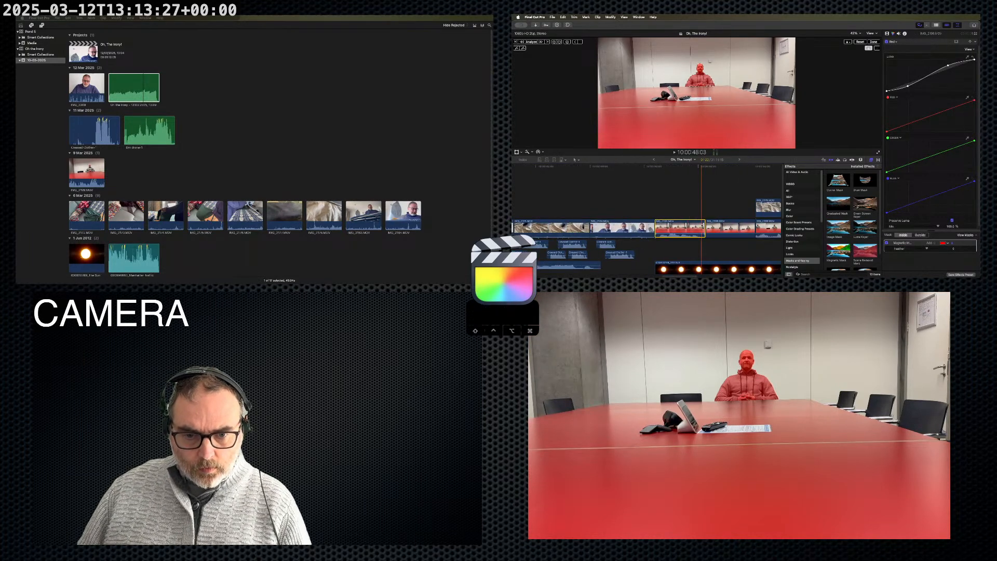
key(super+r)
drag(706, 219, 723, 216)
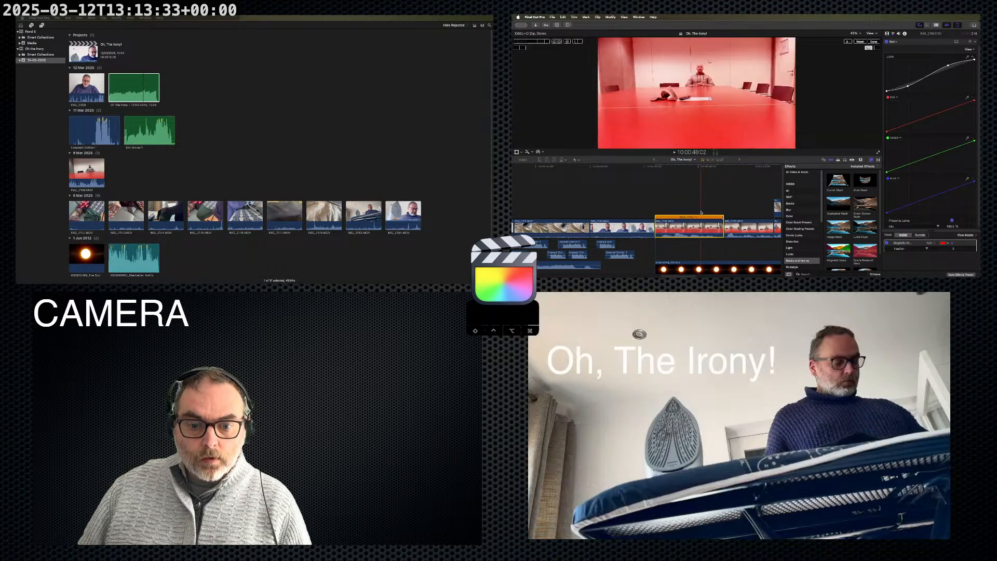
- Add a second Magnetic Mask to the meeting-room clip's colour correction at 10:00:48:00, selecting the seated man
click(698, 212)
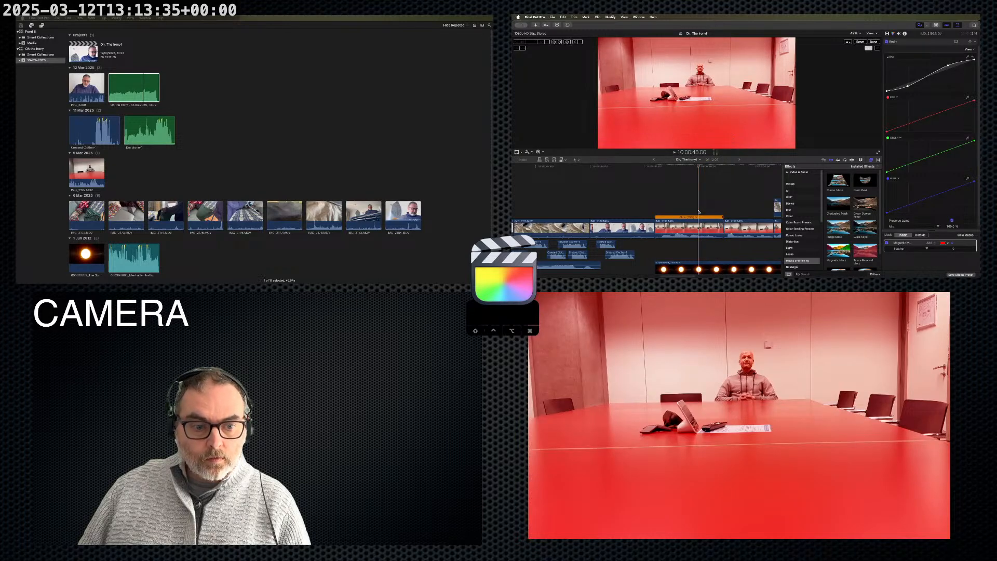
click(919, 236)
click(903, 236)
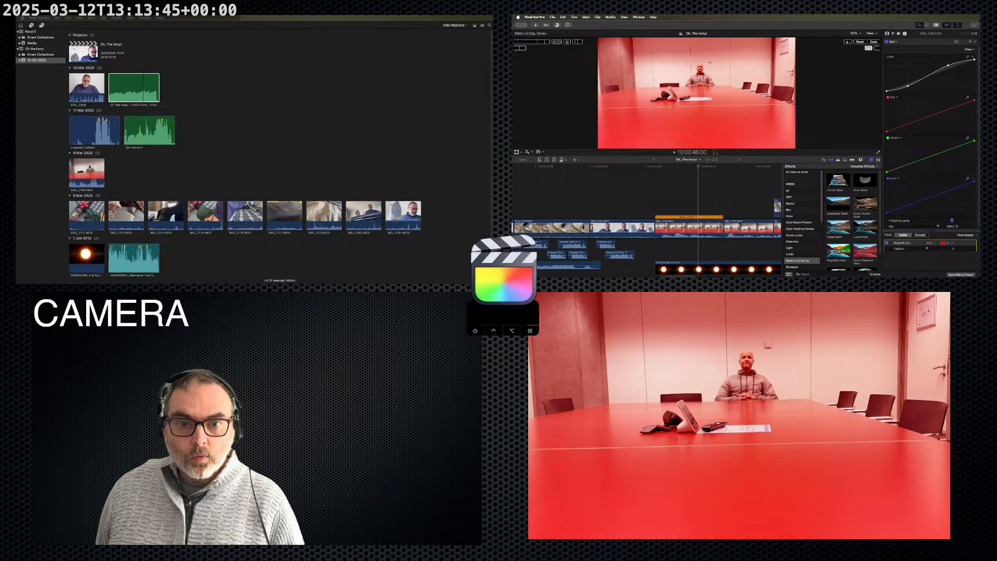
click(849, 42)
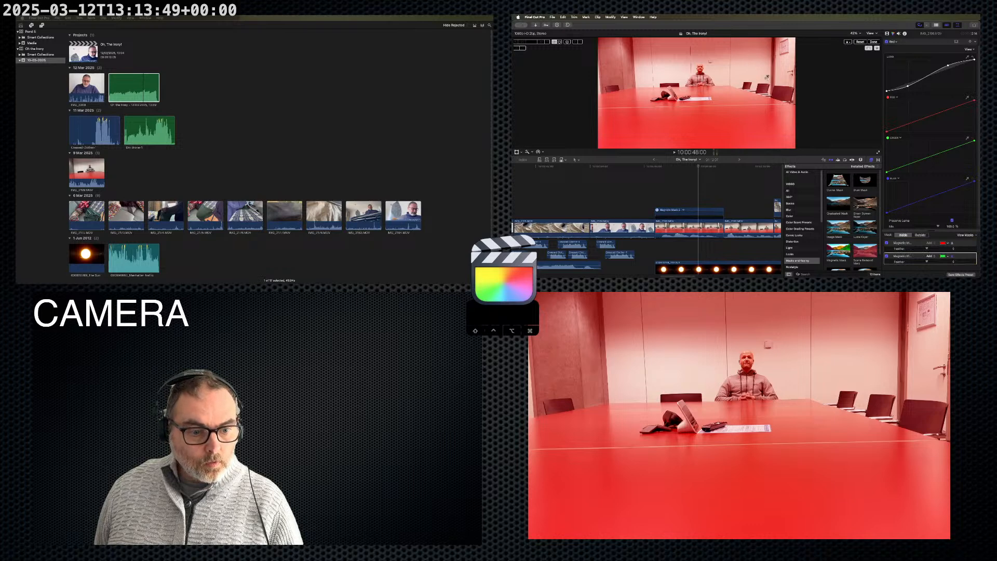
click(701, 78)
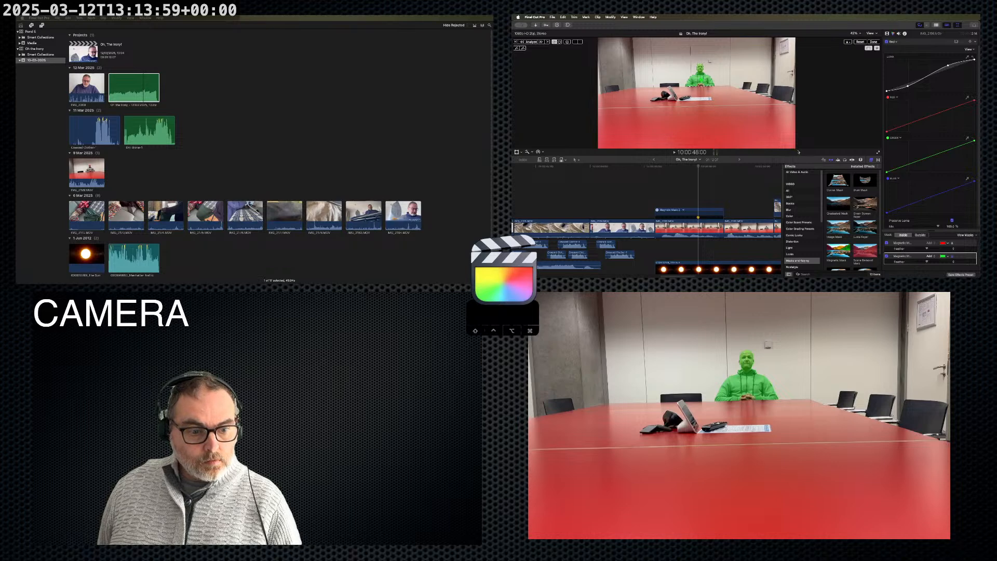
- Analyse the second Magnetic Mask across the meeting-room clip, finish editing it and play back the result
click(532, 42)
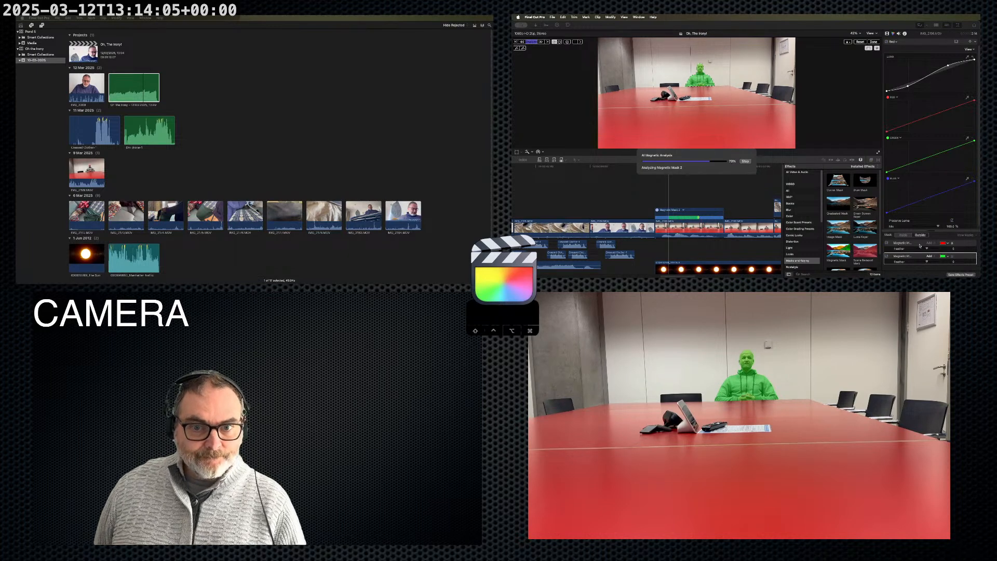
click(873, 42)
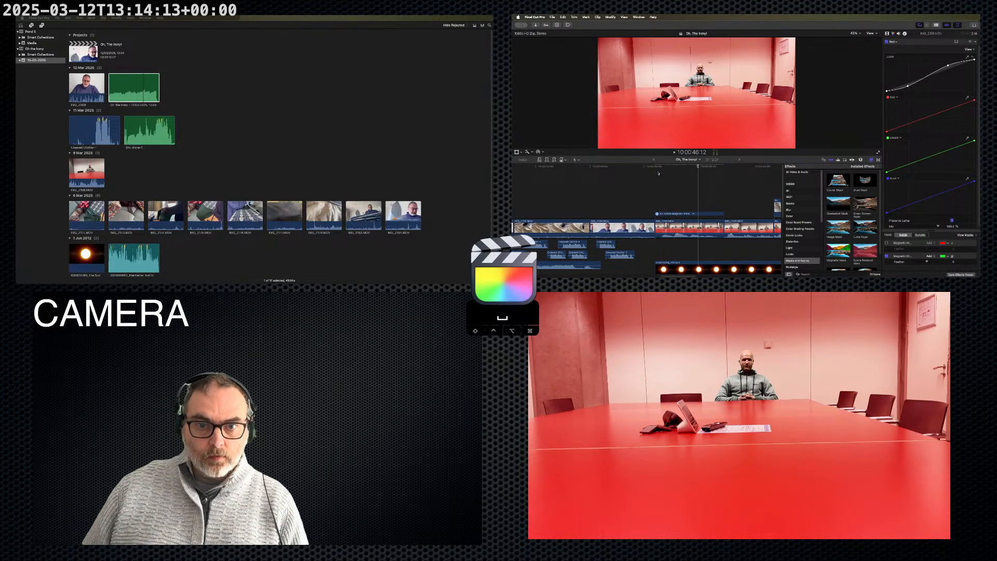
key(space)
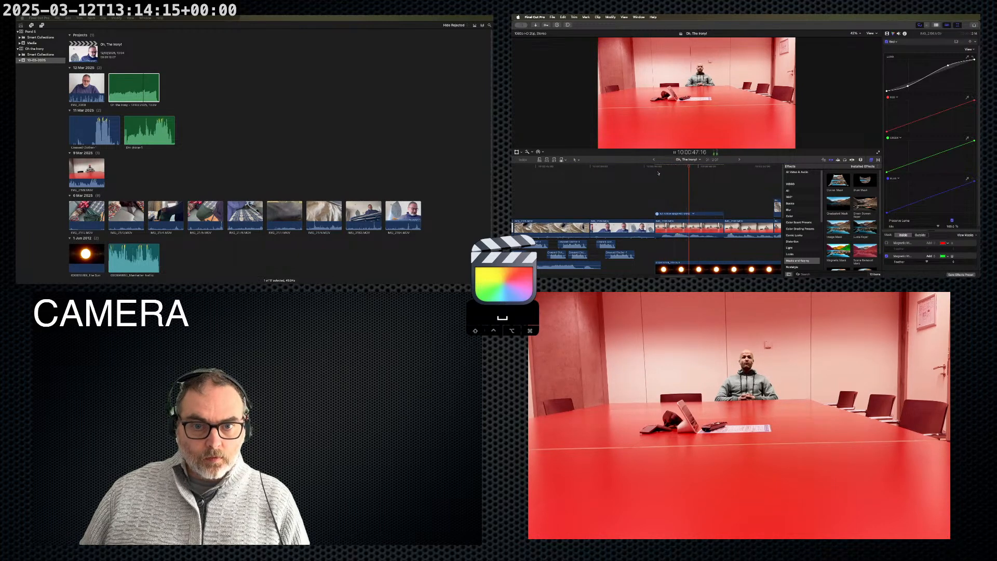
key(space)
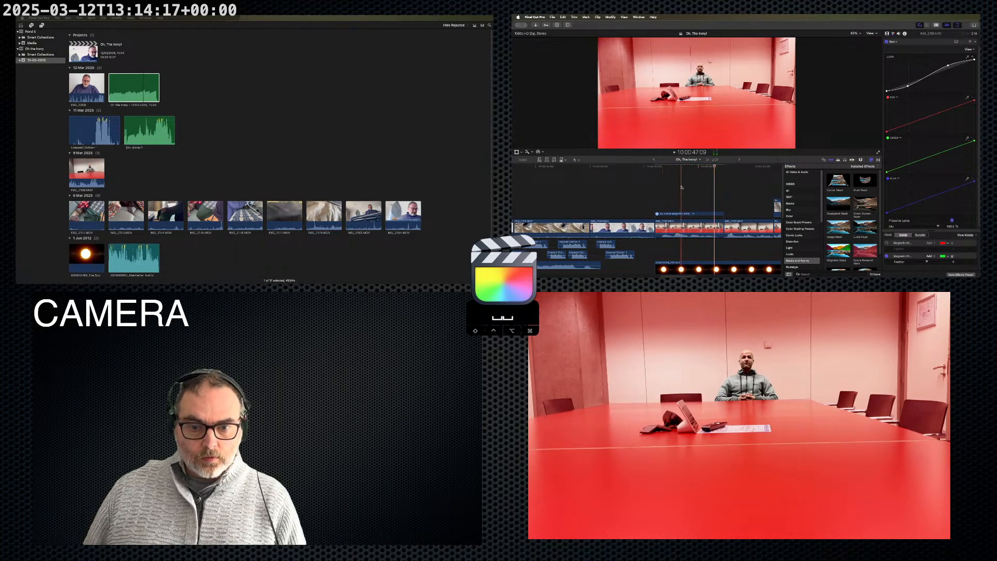
key(super+minus)
key(super+minus)
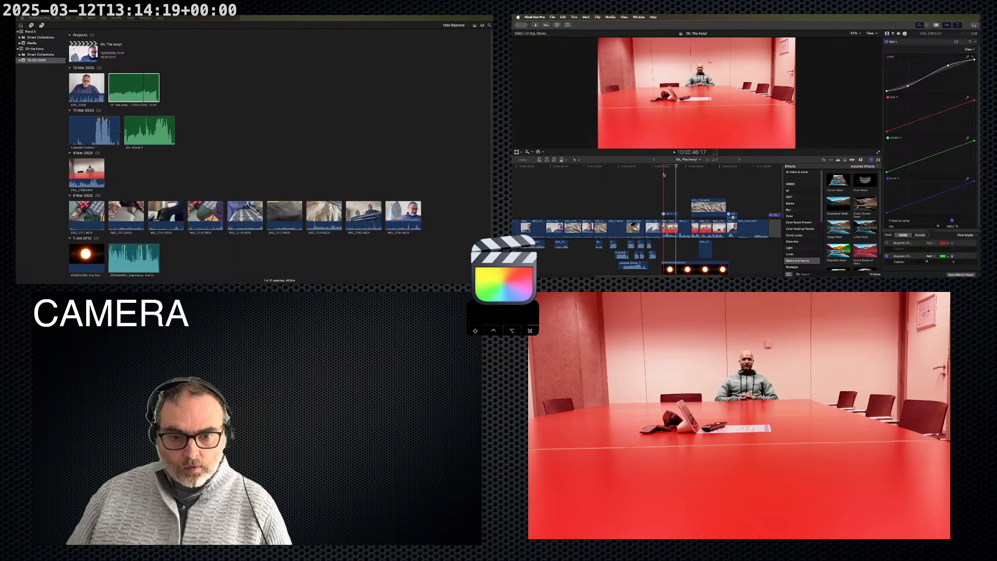
- Delete the meeting-room clip's first Magnetic Mask, keep the green one on the seated man, and hide the clip's video animation
click(894, 255)
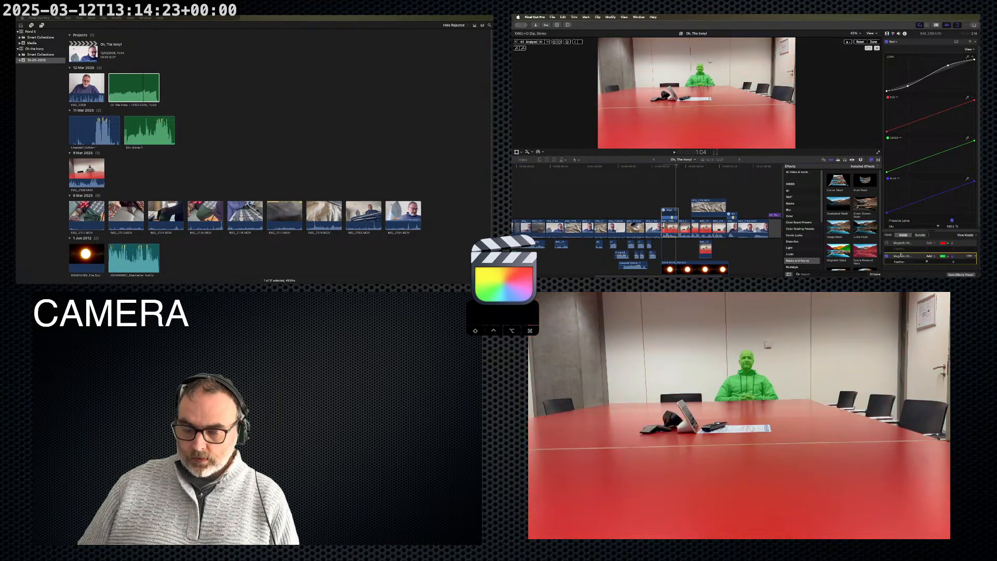
click(901, 247)
key(BackSpace)
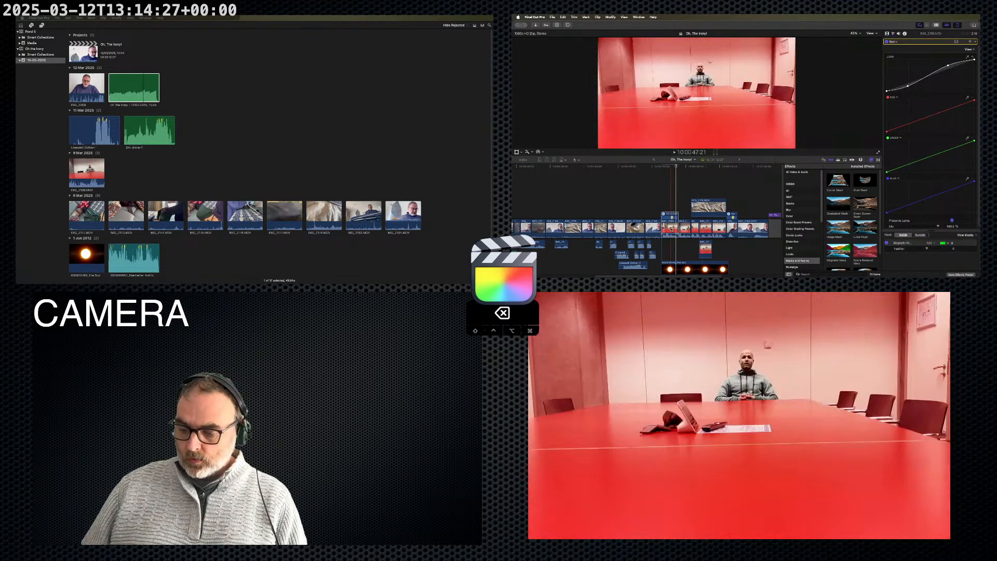
key(super+v)
click(671, 229)
key(ctrl+v)
- Play back the sequence from the talking-head shot at 10:00:45:10 through the red meeting-room clips
click(655, 205)
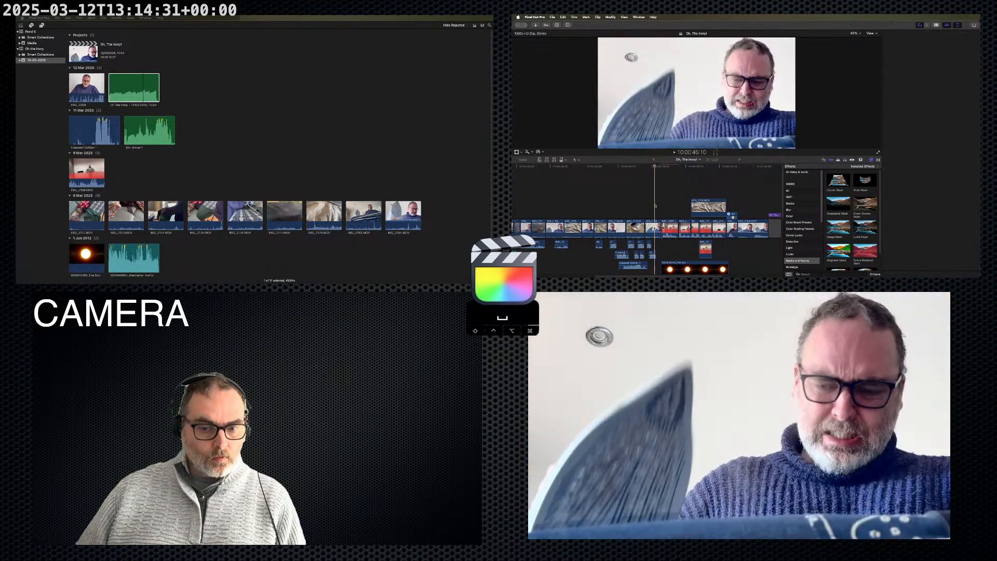
key(space)
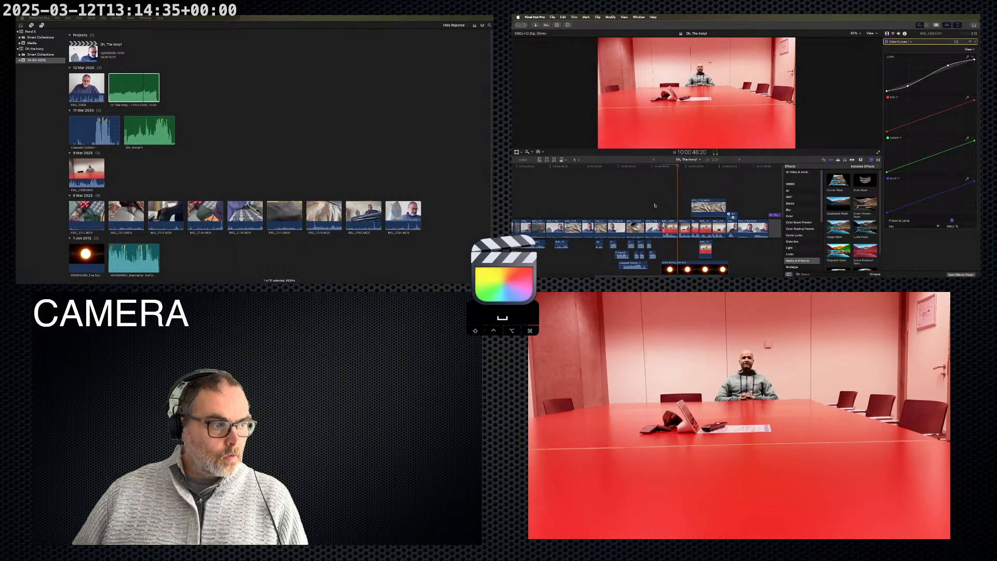
key(space)
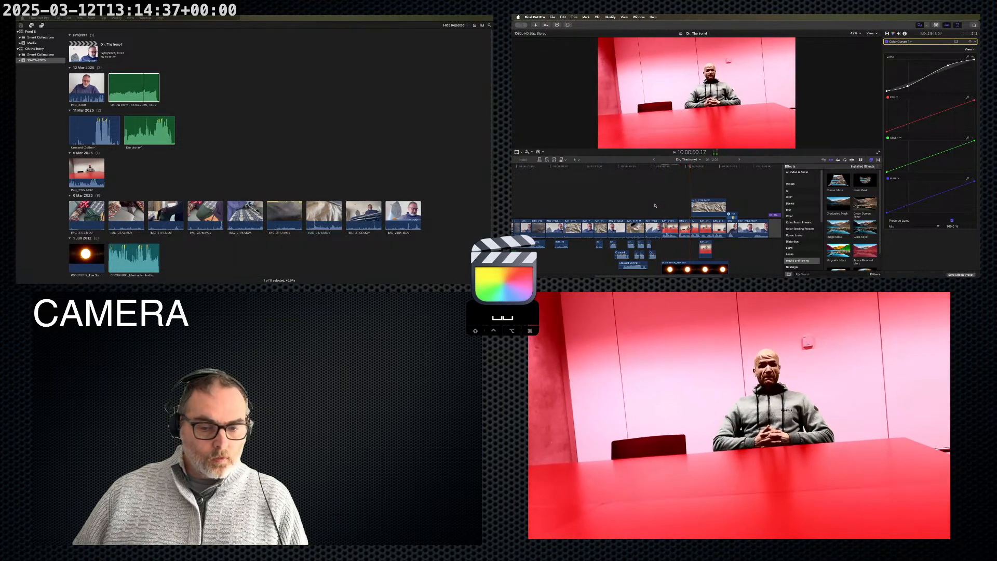
key(space)
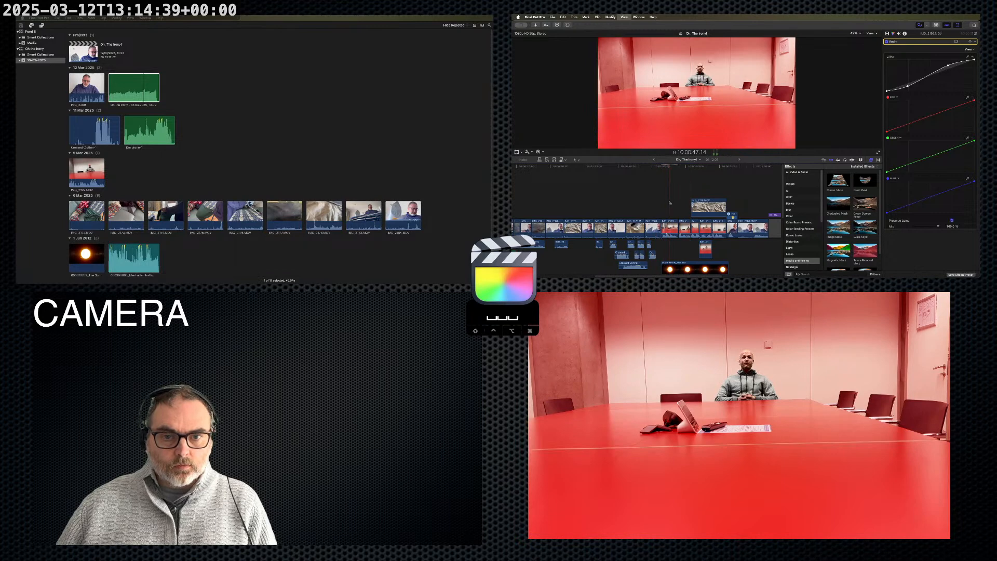
key(space)
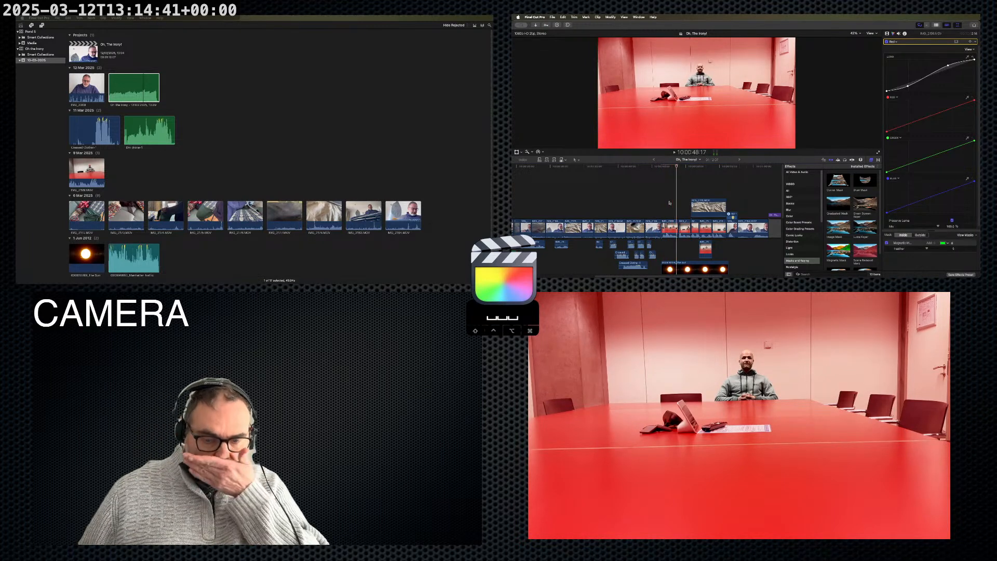
key(Down)
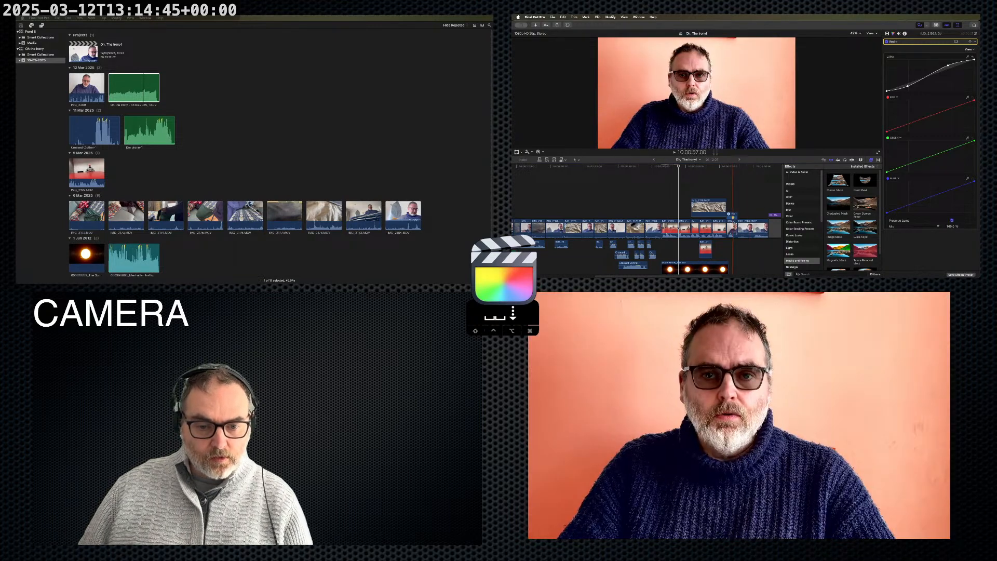
- Hide the video animation of the orange-graded talking-head clip that follows the meeting-room shots
click(733, 233)
key(ctrl+v)
key(ctrl+v)
click(732, 250)
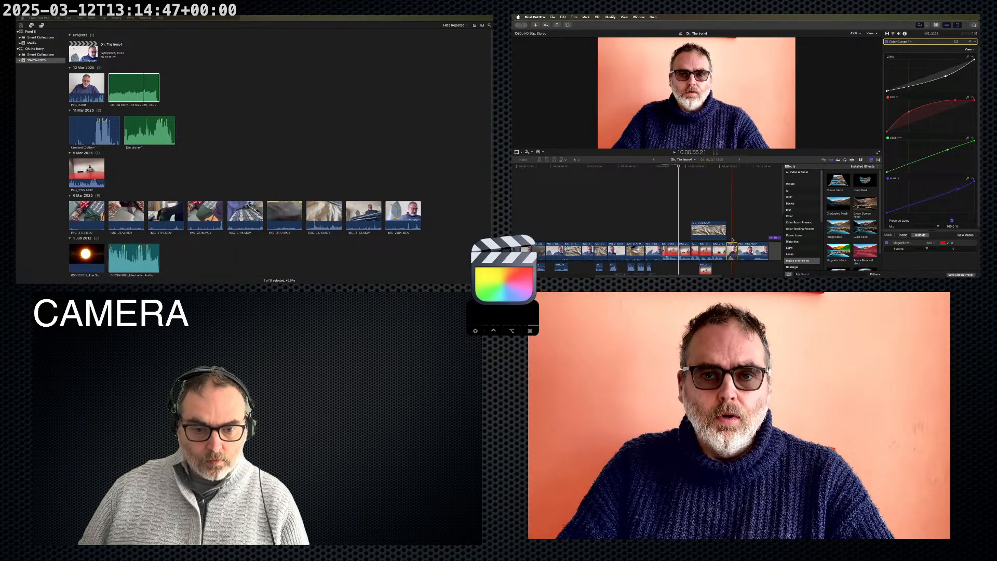
- Reveal the talking-head clip's source in the browser and mark a short range of the puzzled reaction starting at about 1:25:07
key(shift+f)
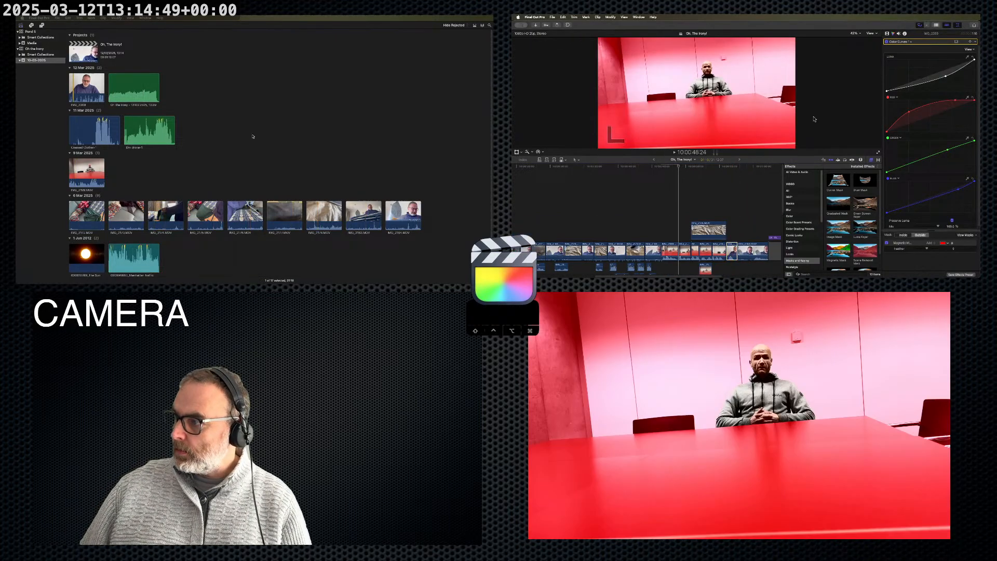
click(93, 97)
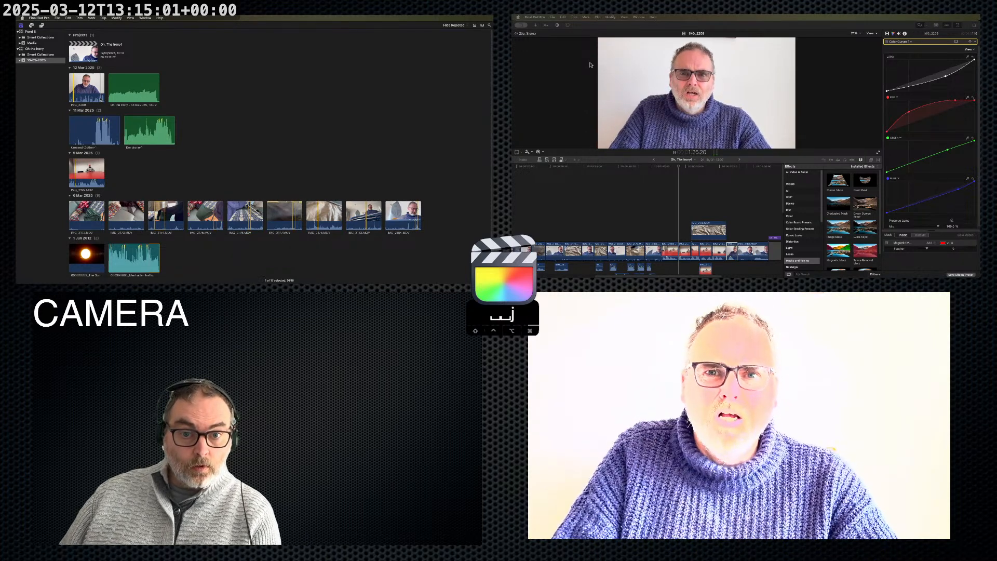
key(k)
key(k)
key(i)
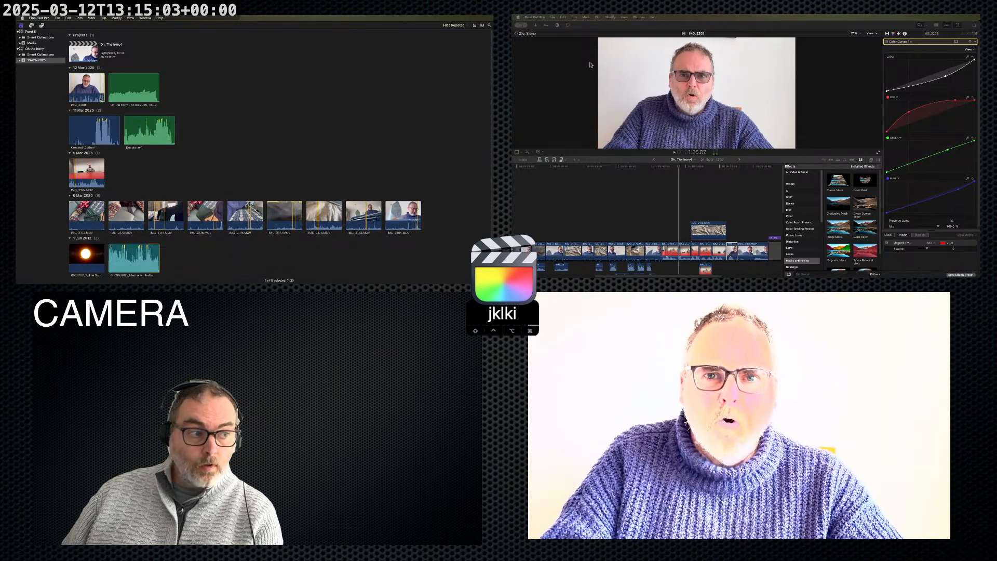
key(l)
key(k)
key(j)
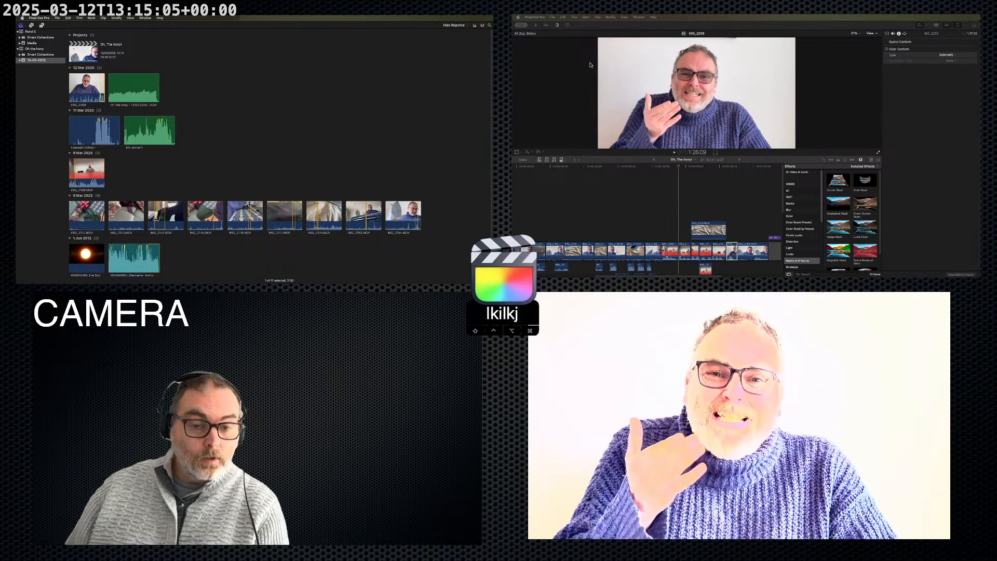
key(k)
key(o)
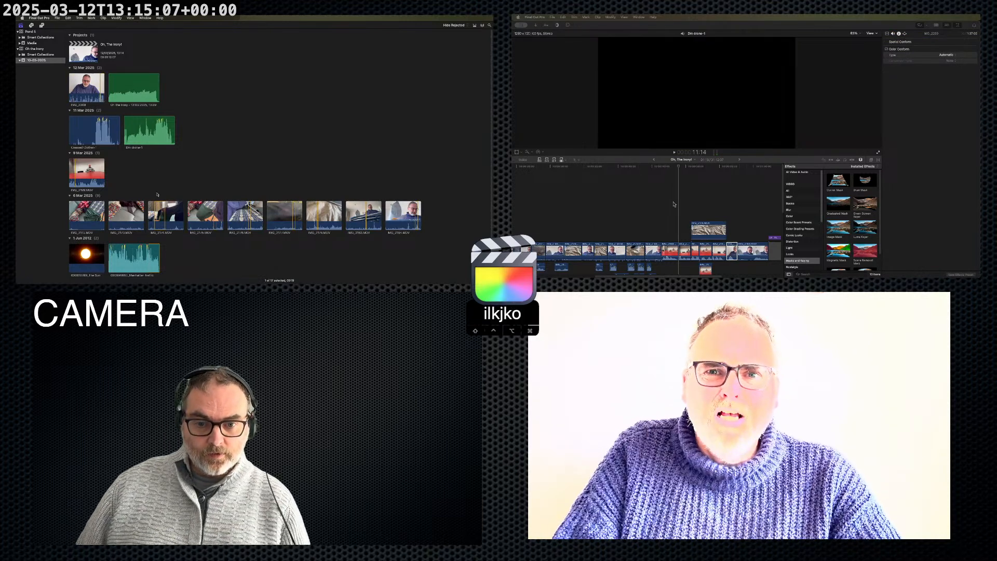
- Insert the marked reaction shot at the cut between the first and second meeting-room clips and play it back
click(687, 176)
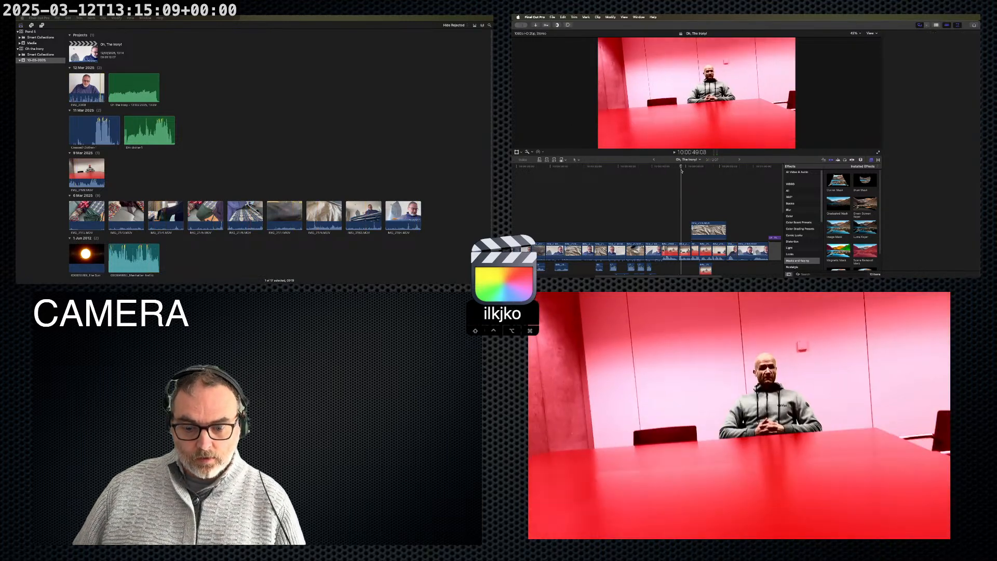
key(Up)
key(w)
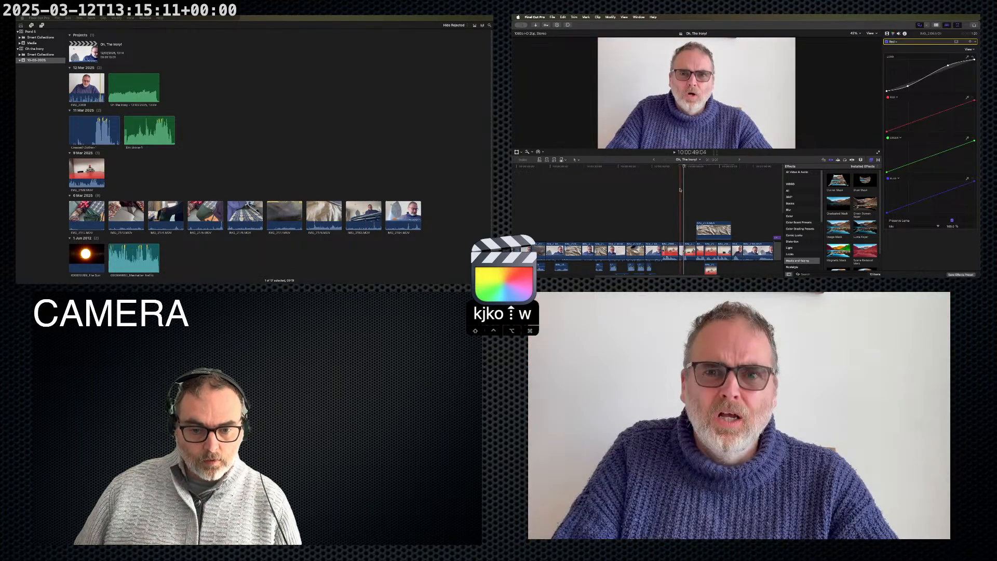
key(space)
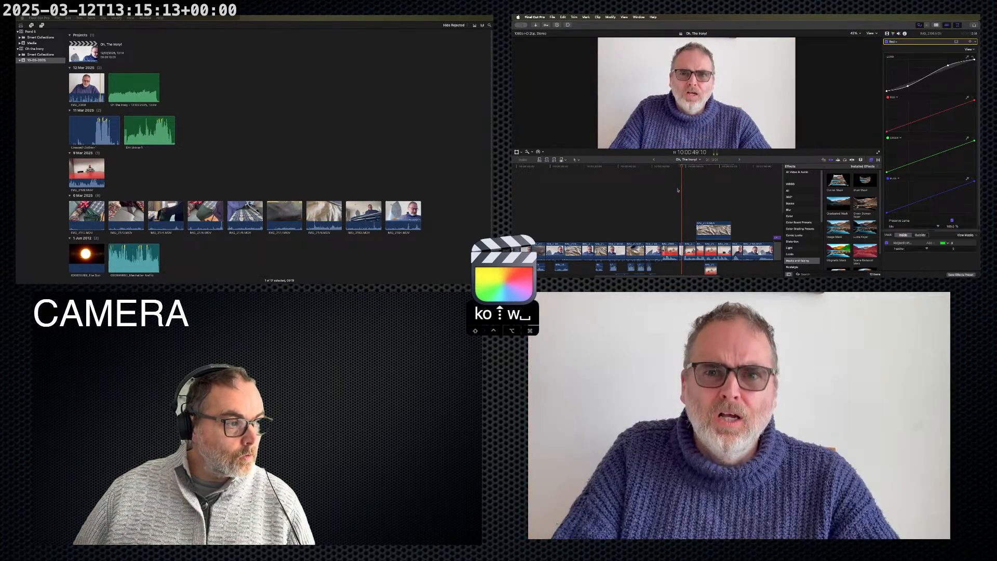
key(space)
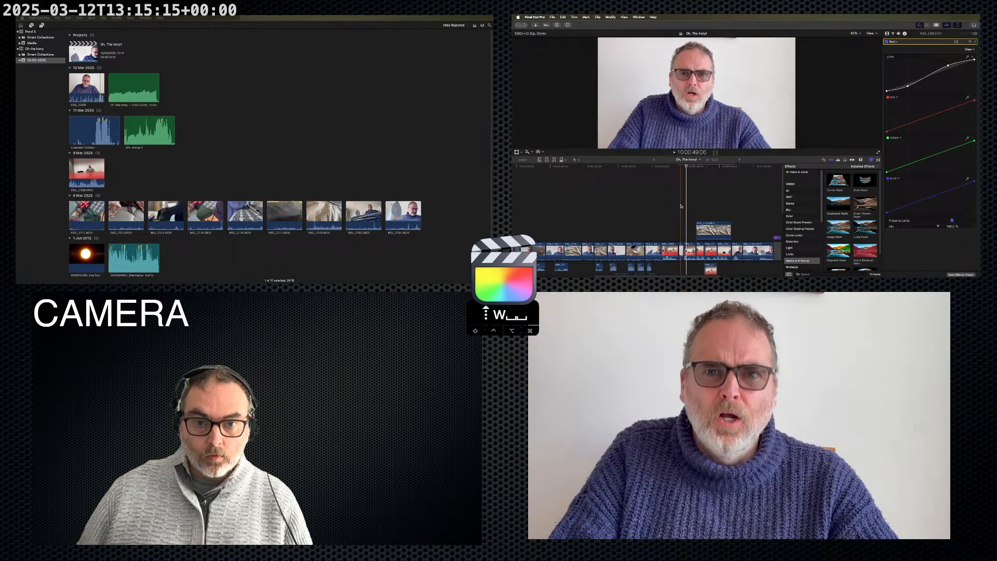
- Slow down the inserted reaction shot by stretching its end in the retime editor, and play it back
click(683, 250)
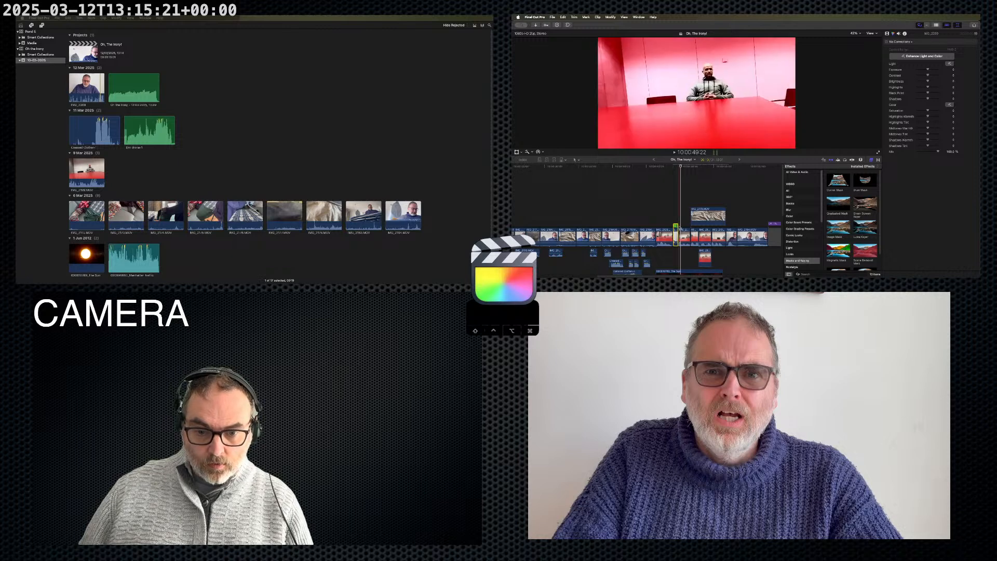
drag(678, 226, 685, 227)
key(space)
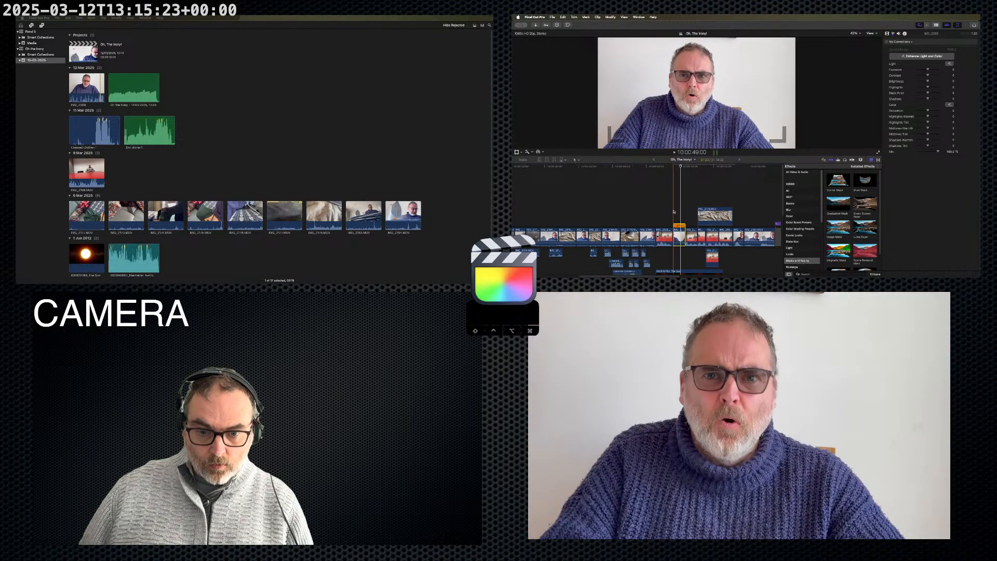
key(space)
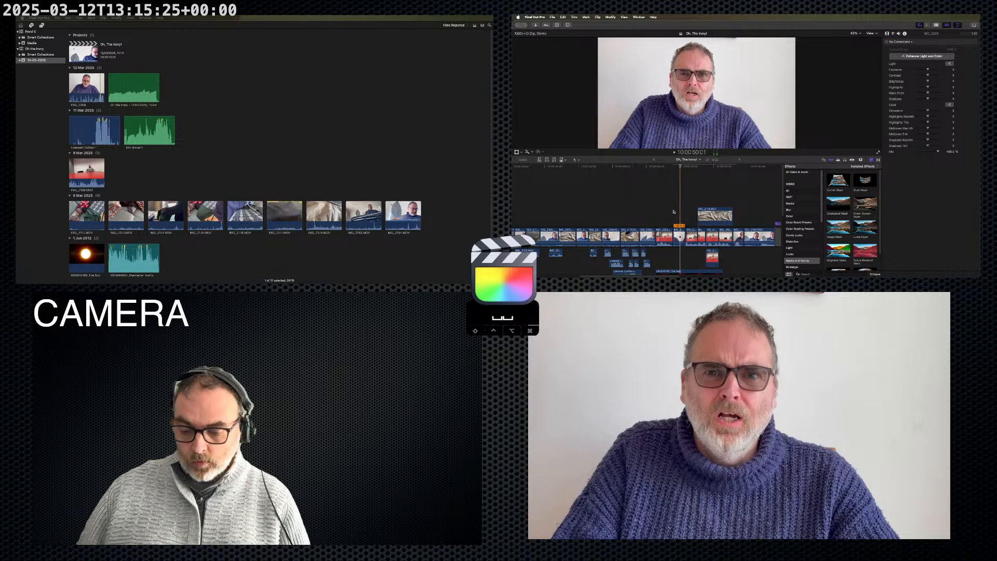
key(super+equal)
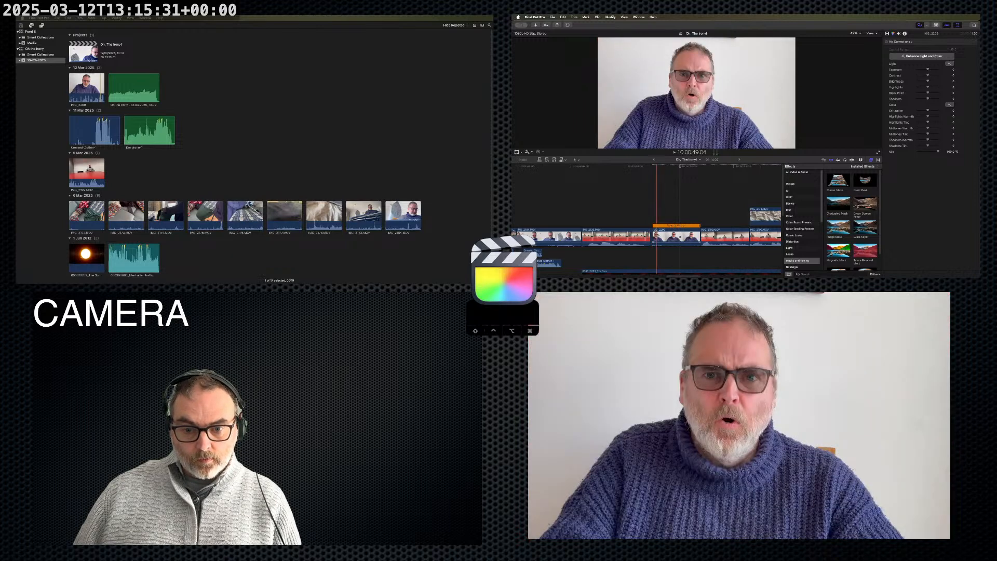
click(661, 236)
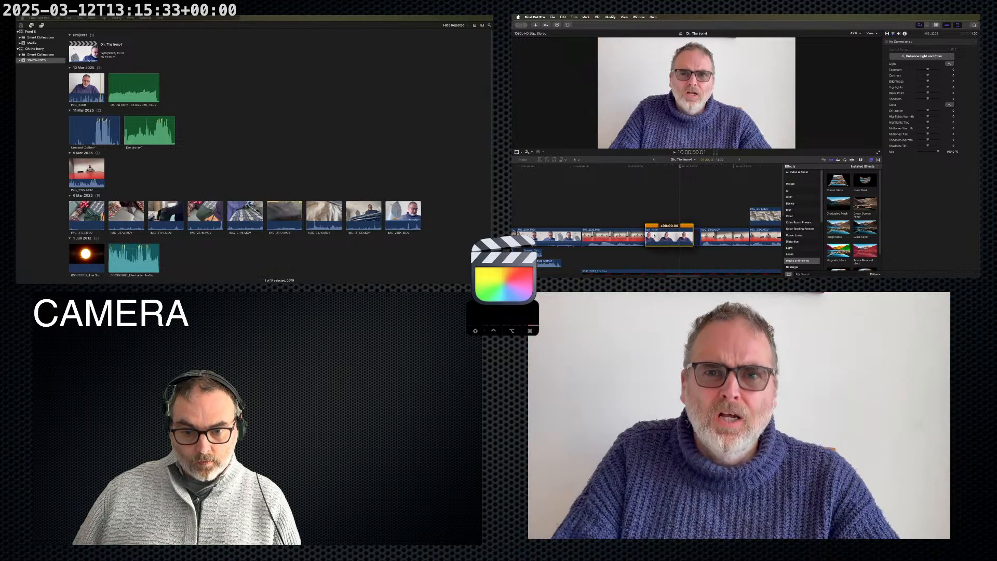
click(701, 237)
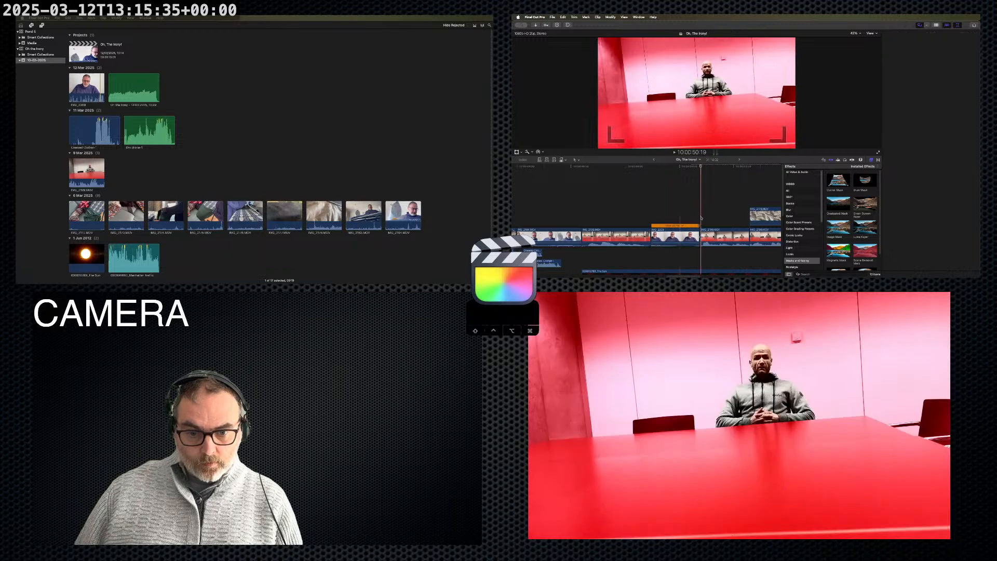
right_click(702, 237)
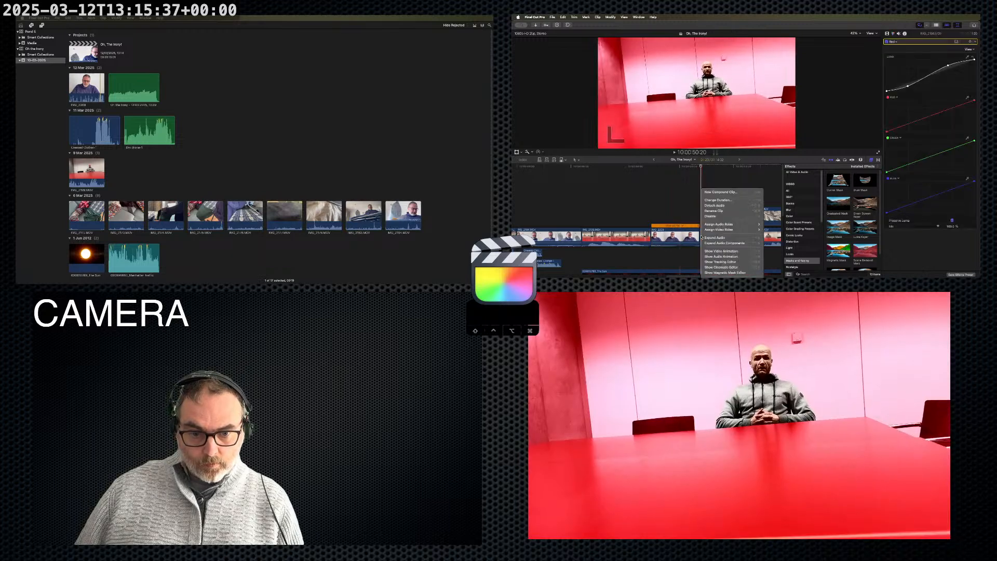
key(Escape)
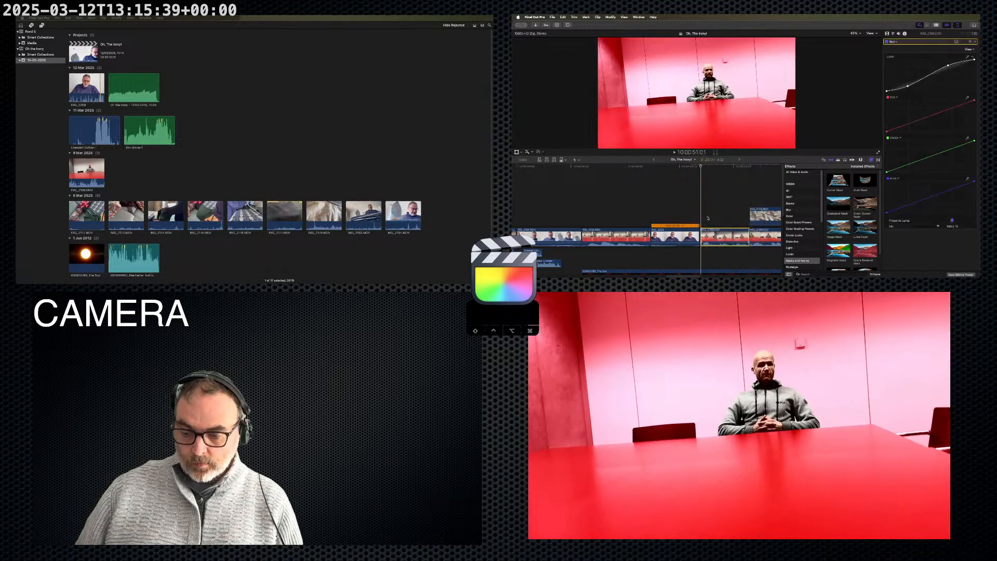
- Select the meeting-room clip after the reaction shot and search the help for "remove" commands
click(709, 217)
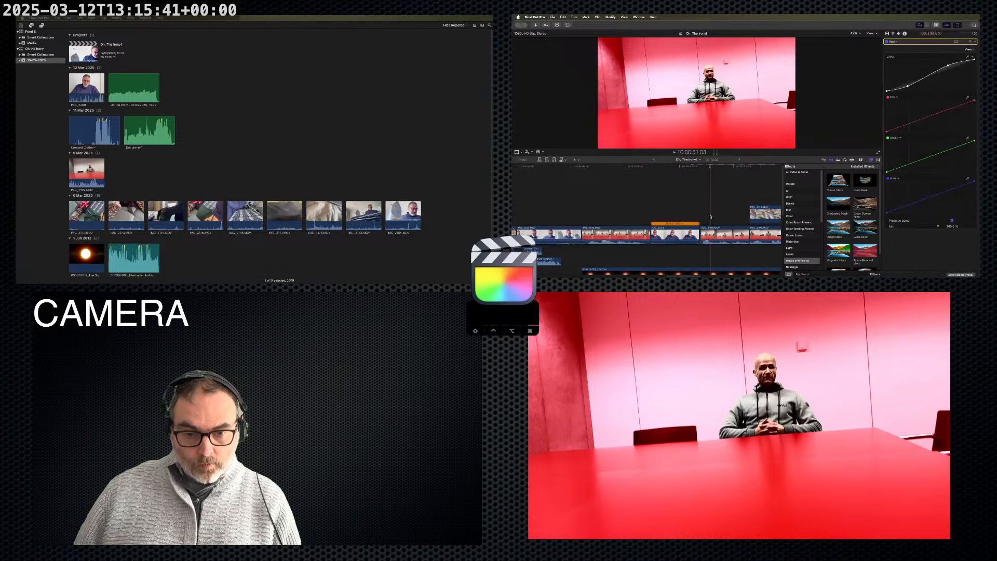
drag(707, 215, 699, 244)
click(653, 17)
text(remo)
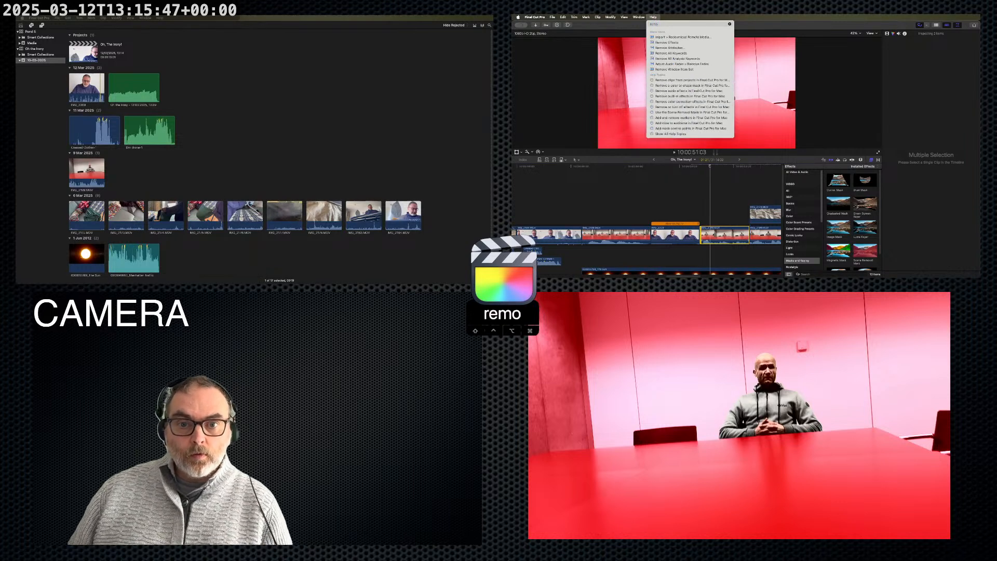
text(ve)
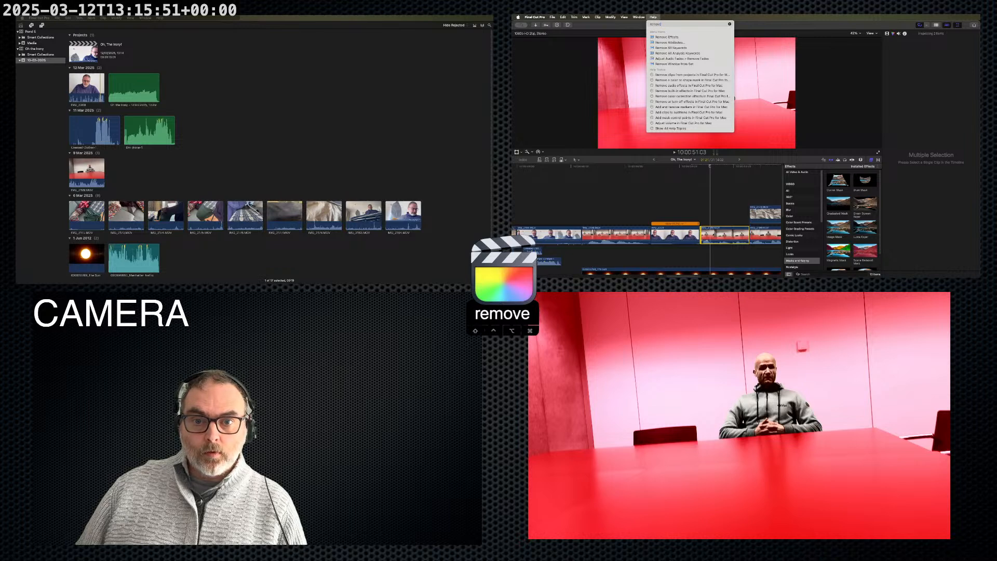
click(656, 18)
click(721, 208)
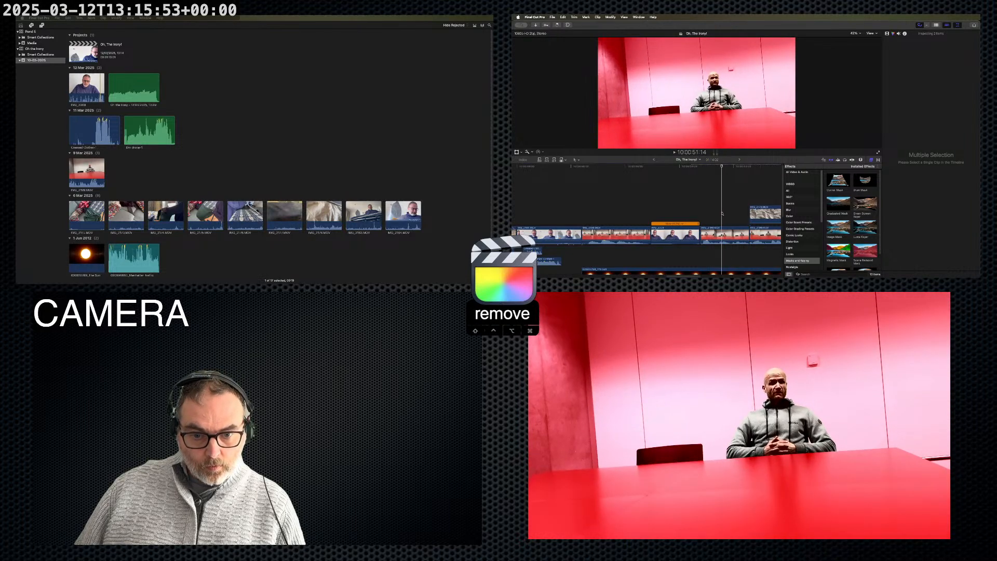
- Play back the slowed reaction shot together with the meeting-room clips around it
key(space)
key(space)
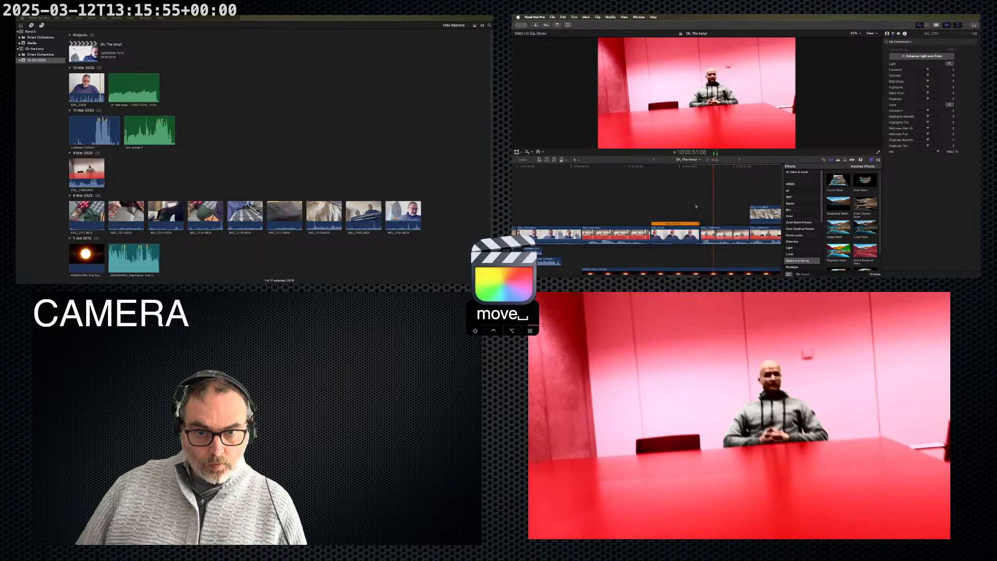
key(space)
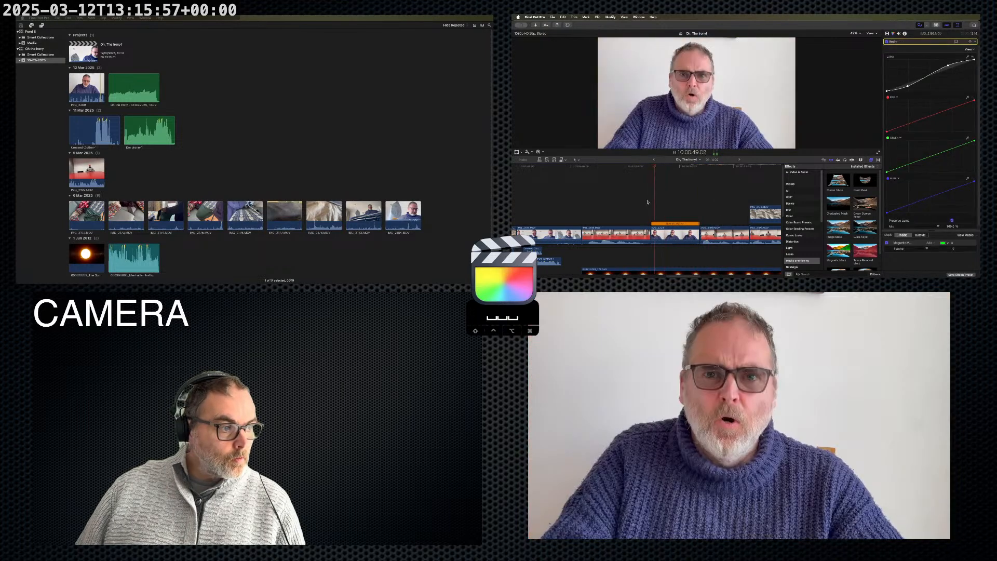
key(space)
key(space)
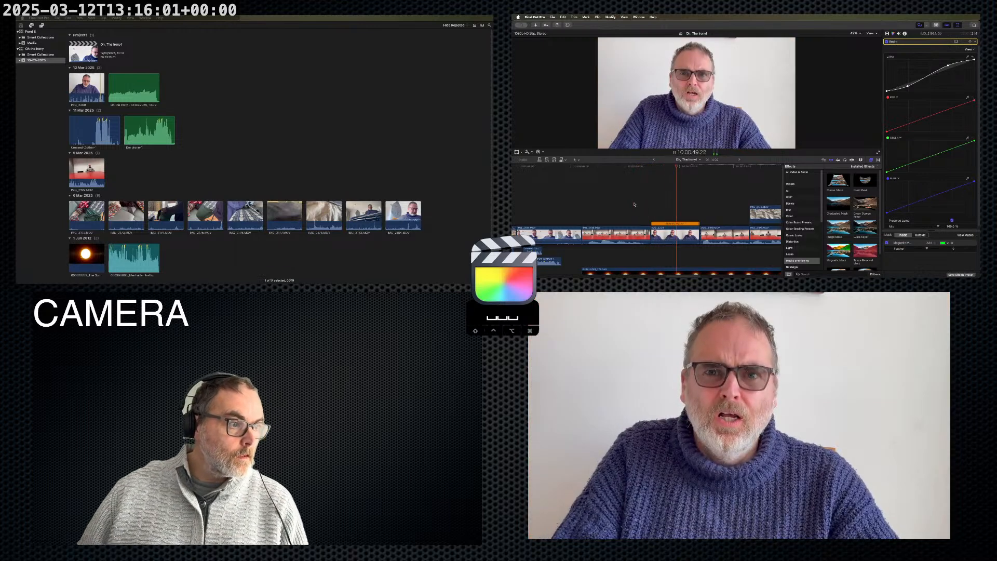
key(space)
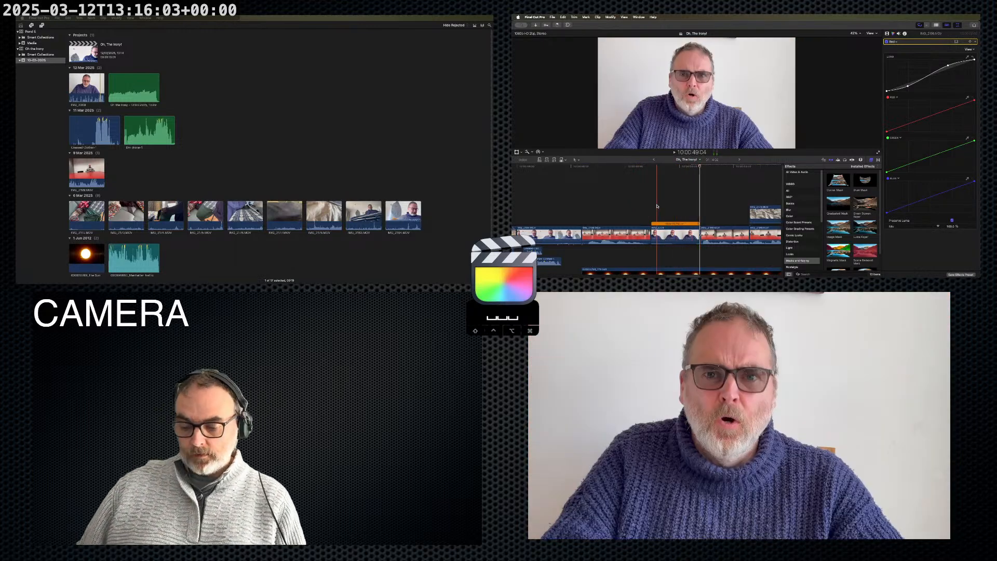
- Connect a copy of the first meeting-room clip at the start of the reaction shot and keep only its detached audio
click(607, 238)
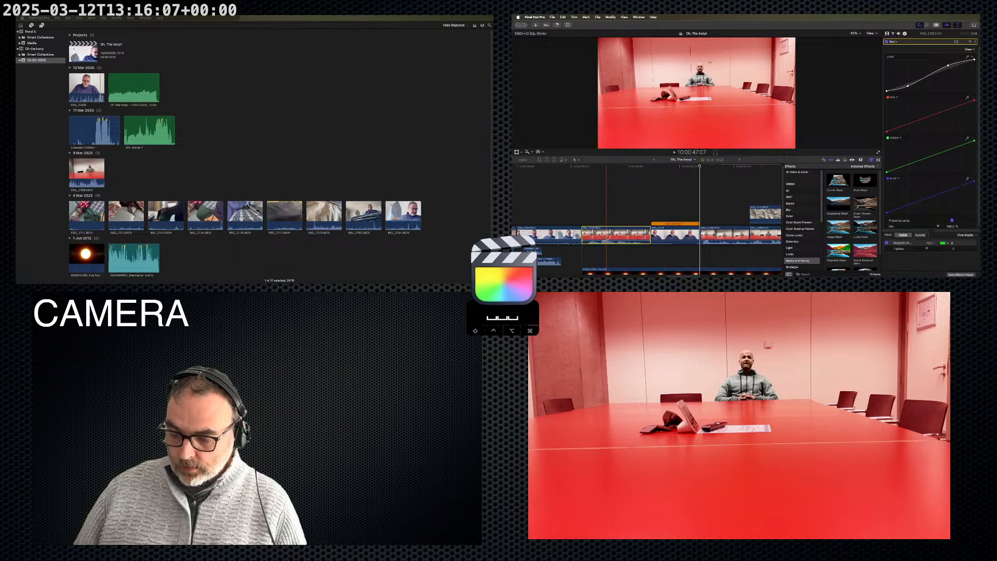
key(super+c)
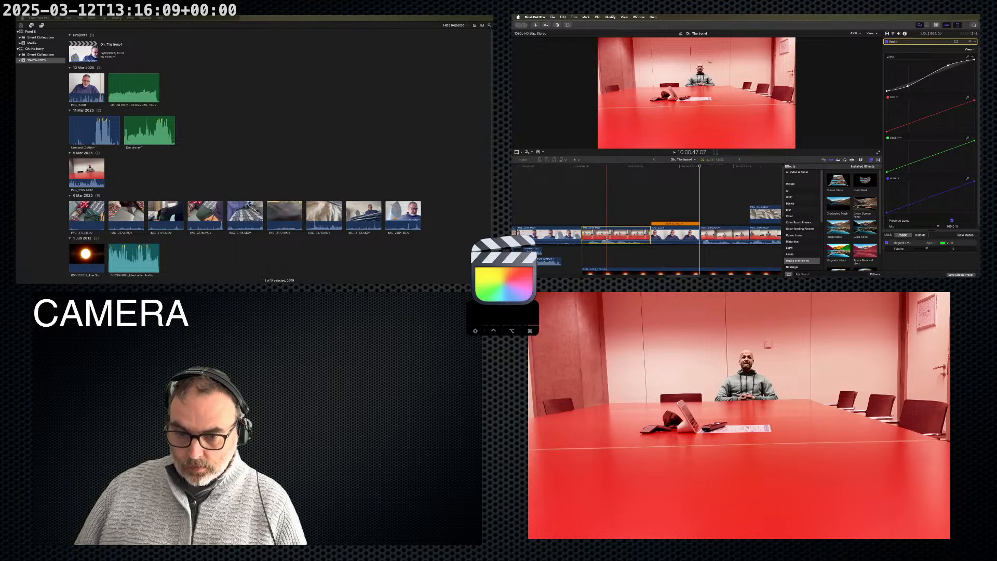
click(638, 198)
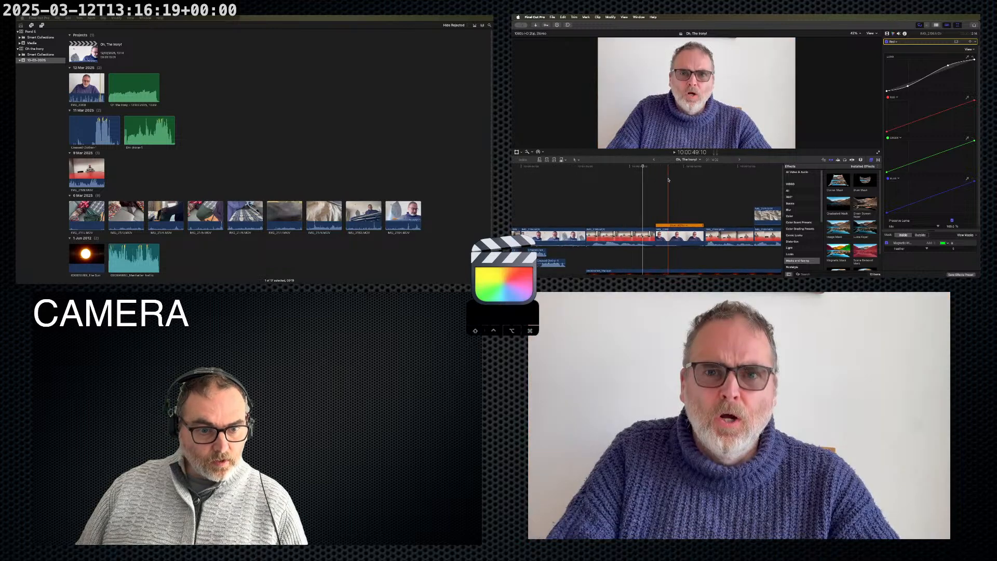
click(861, 161)
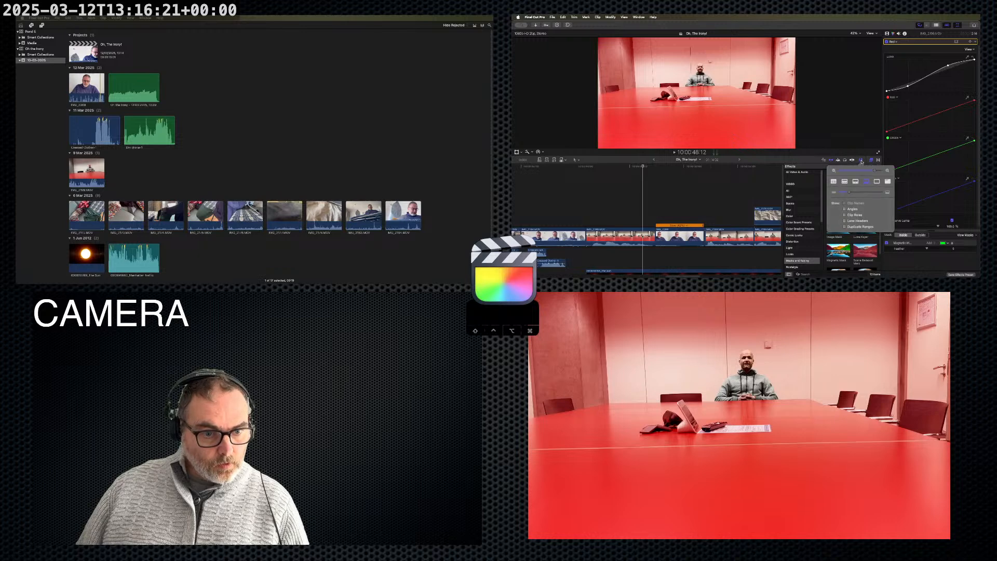
click(861, 161)
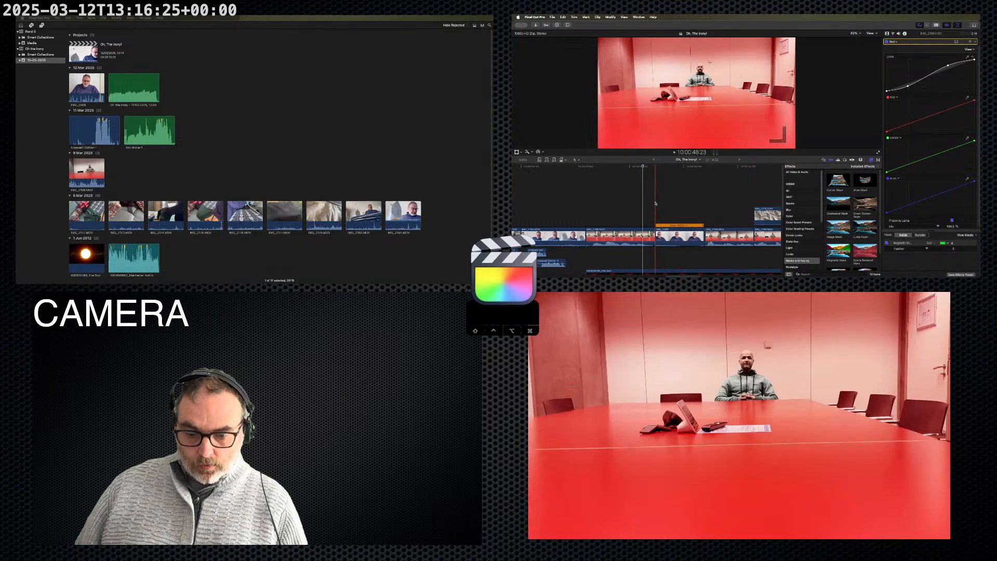
click(656, 203)
key(alt+v)
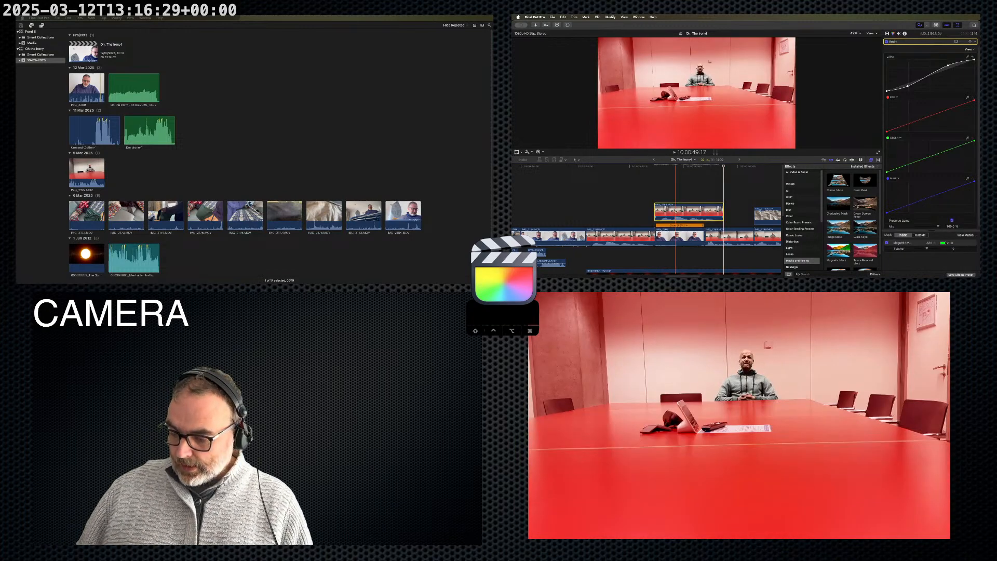
key(ctrl+shift+s)
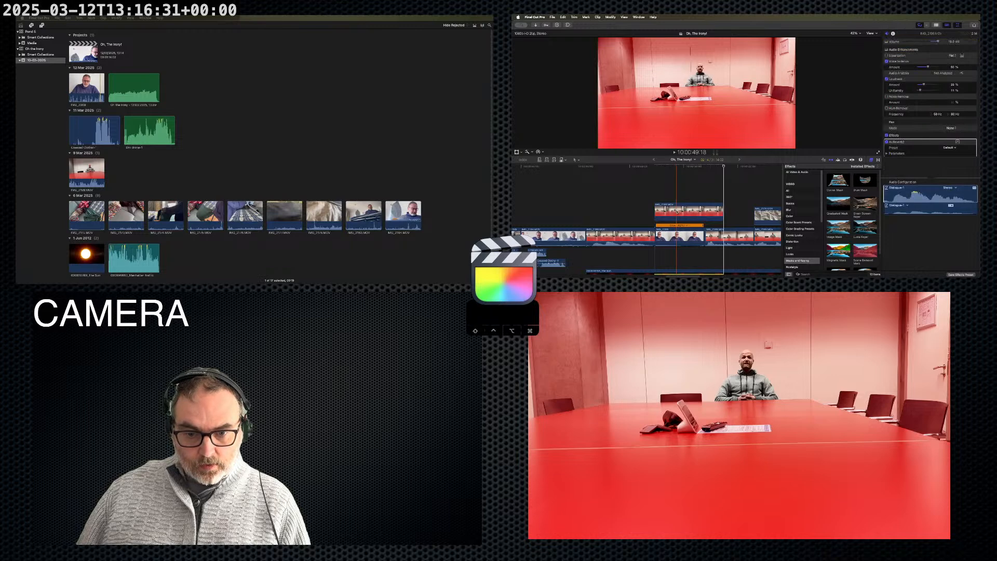
key(BackSpace)
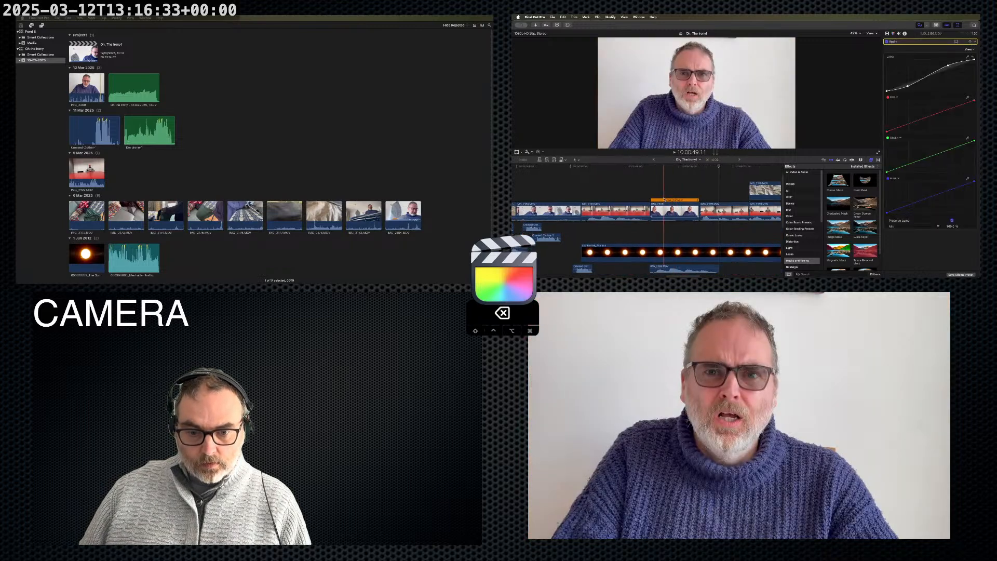
- Reset the detached meeting-room audio under the reaction shot to normal speed and play it back
click(678, 268)
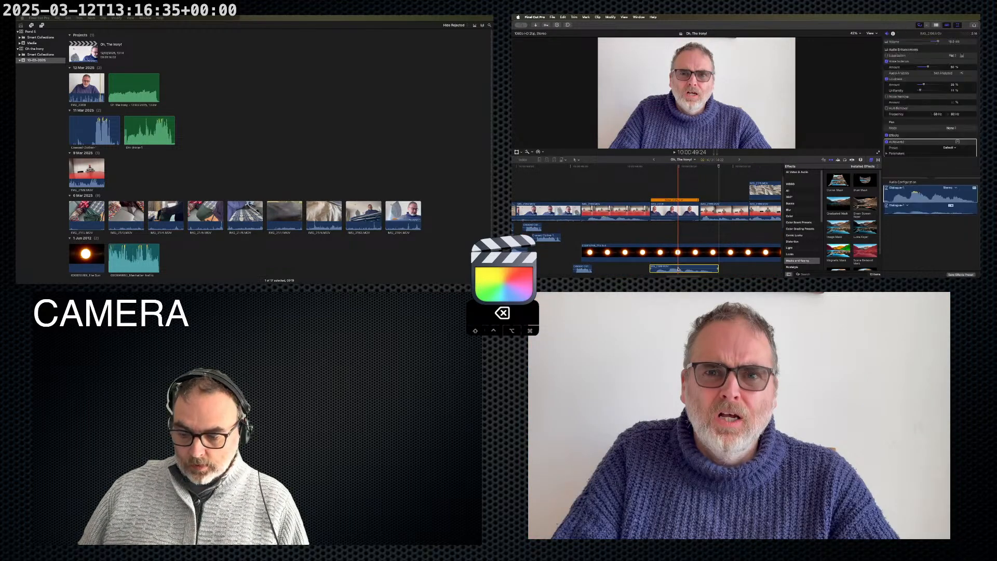
key(super+r)
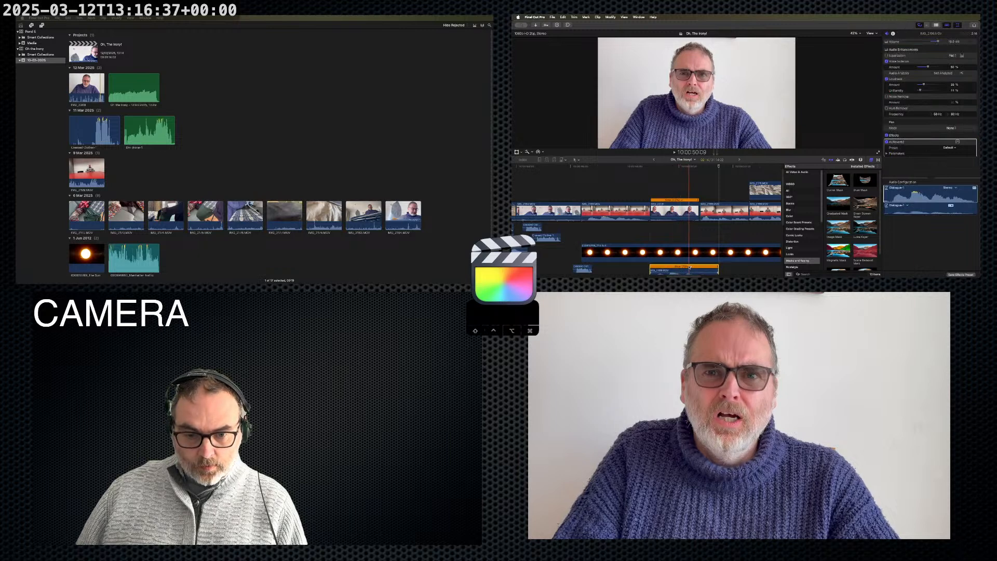
click(691, 268)
mouse_move(699, 272)
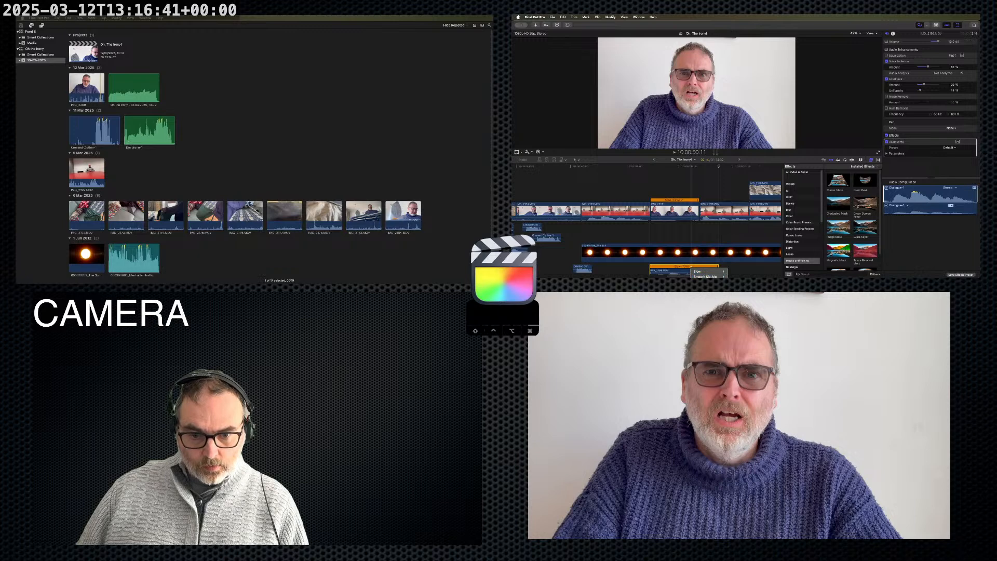
click(705, 288)
key(super+r)
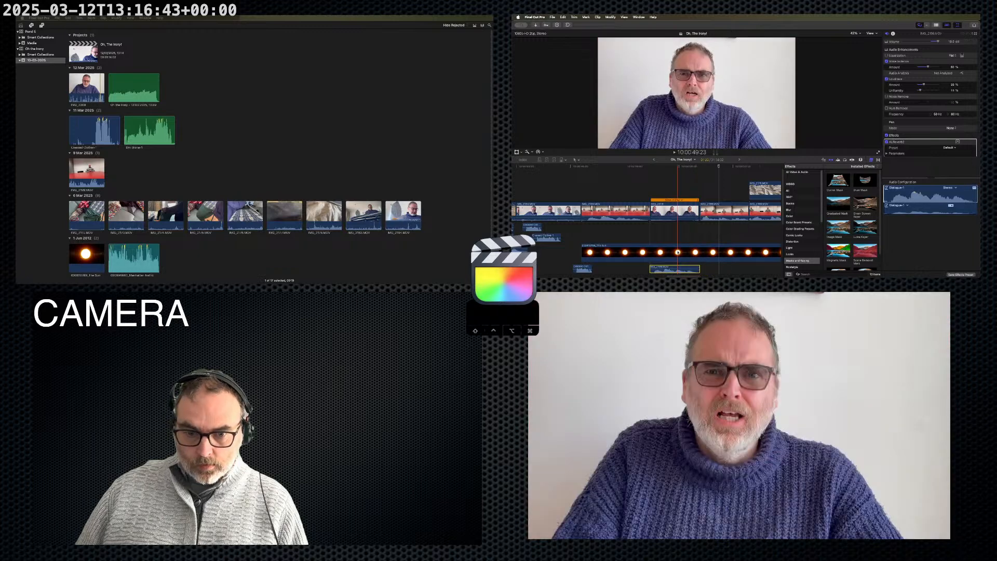
key(space)
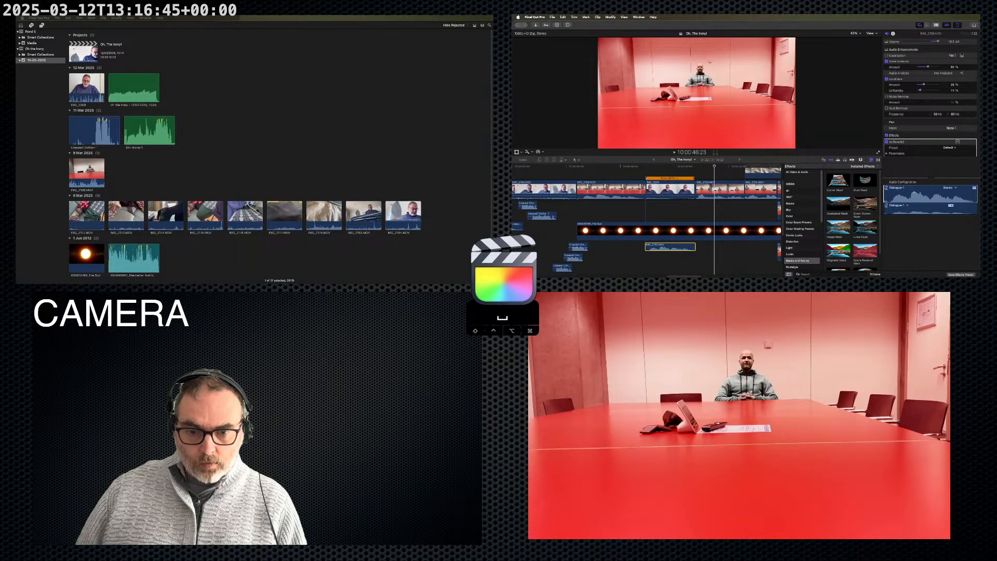
key(space)
key(space)
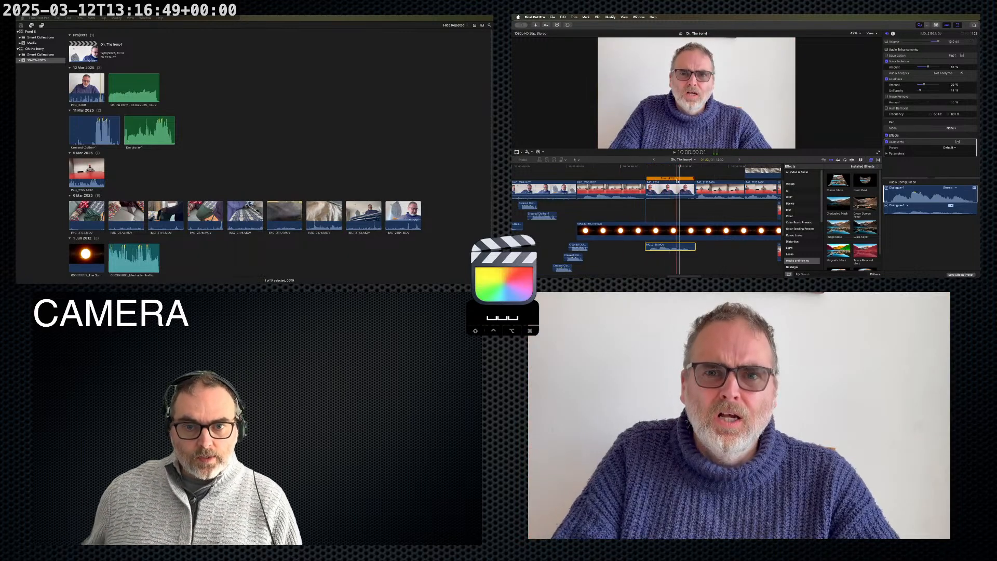
click(647, 170)
key(space)
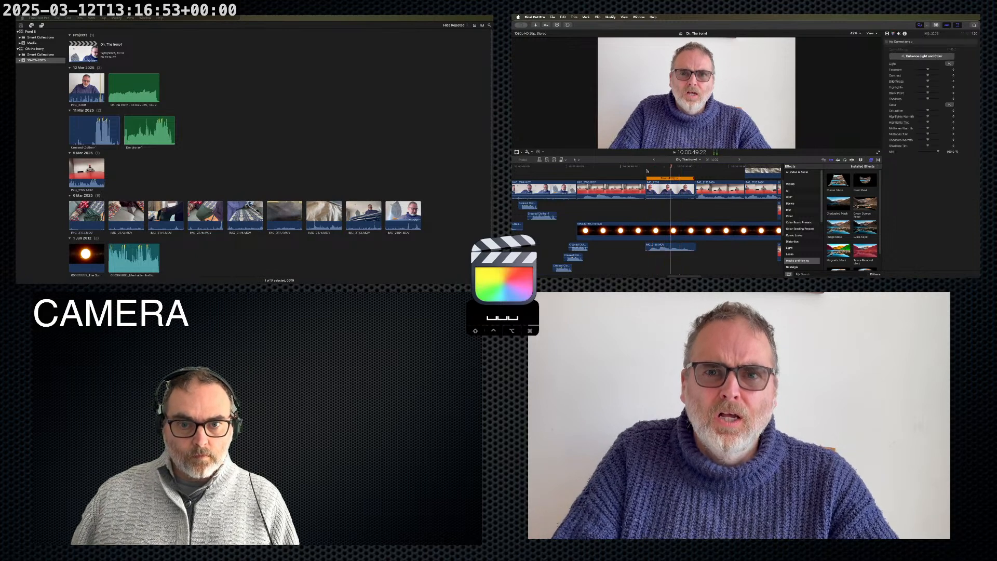
- Set the pitch effect of the meeting-room audio under the reaction shot to -1.78 and play it back
click(663, 190)
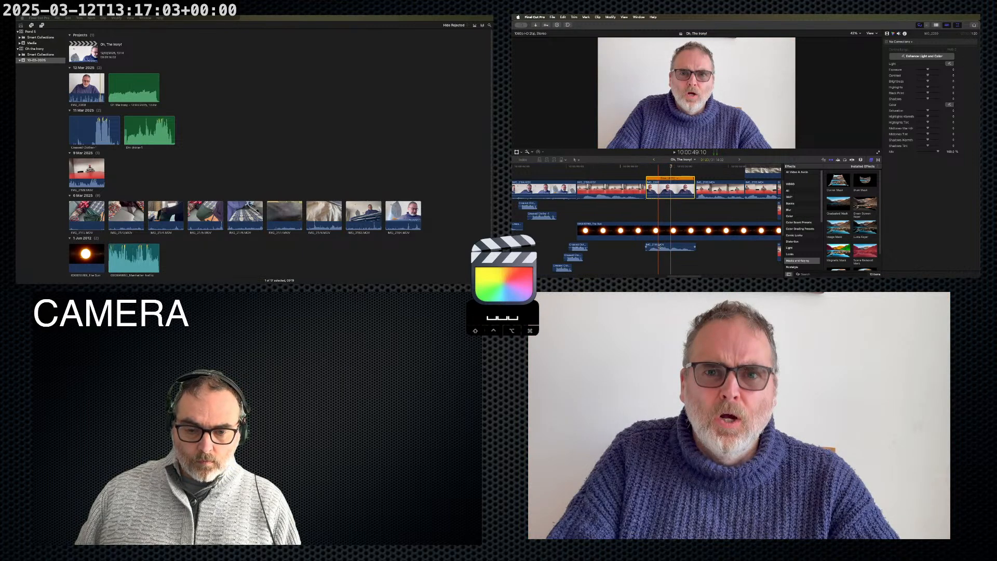
click(658, 246)
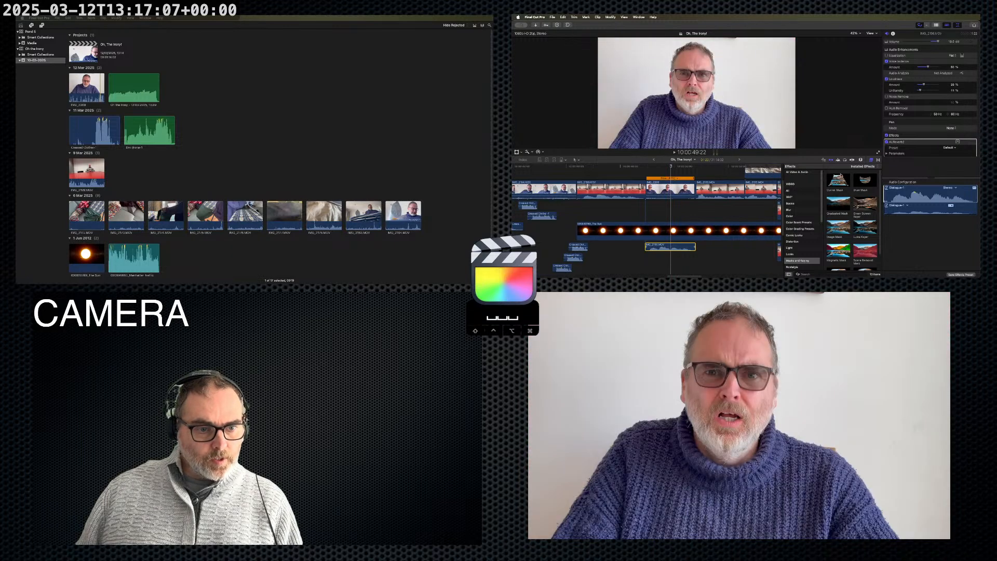
scroll(794, 229, down, 2)
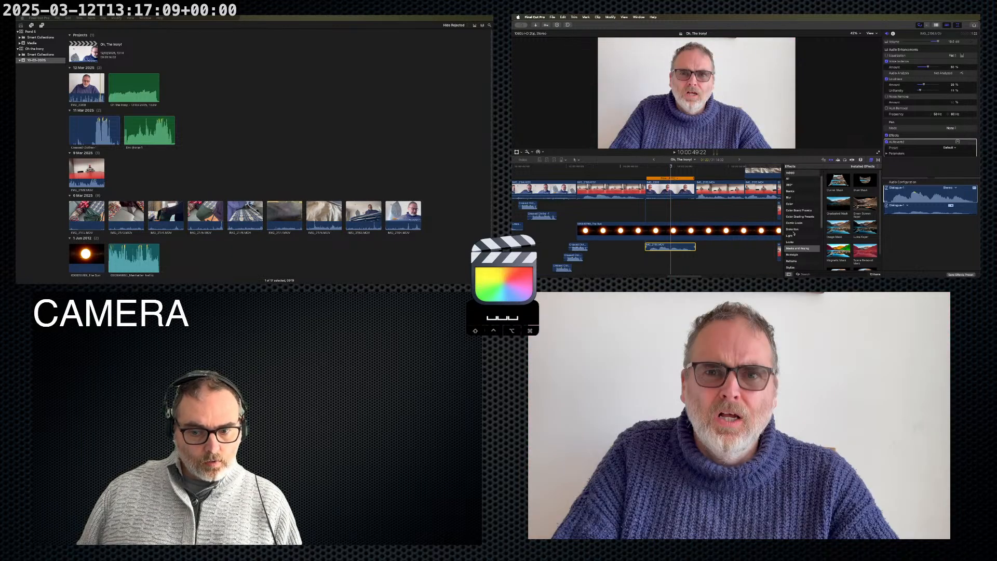
click(549, 214)
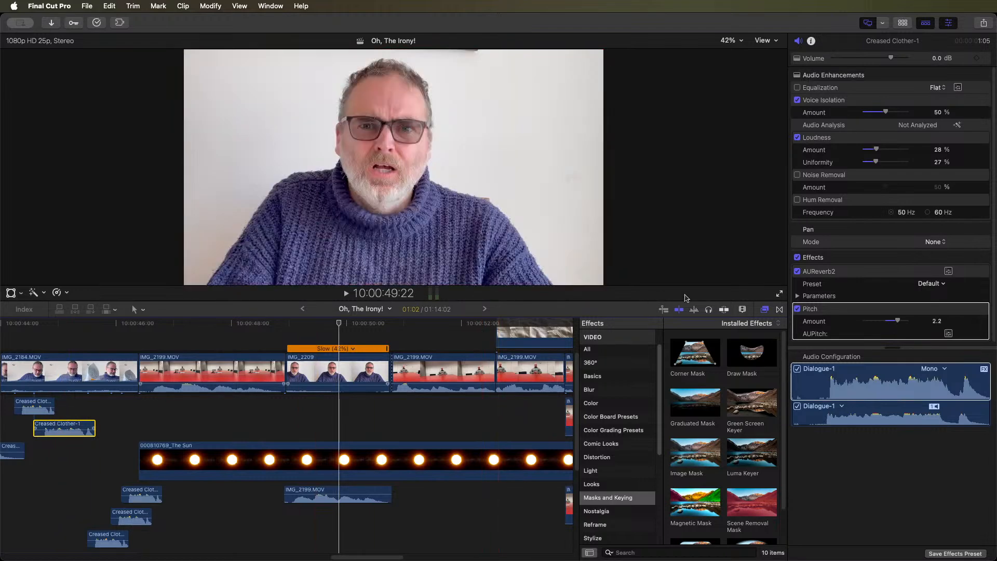
drag(851, 314, 372, 496)
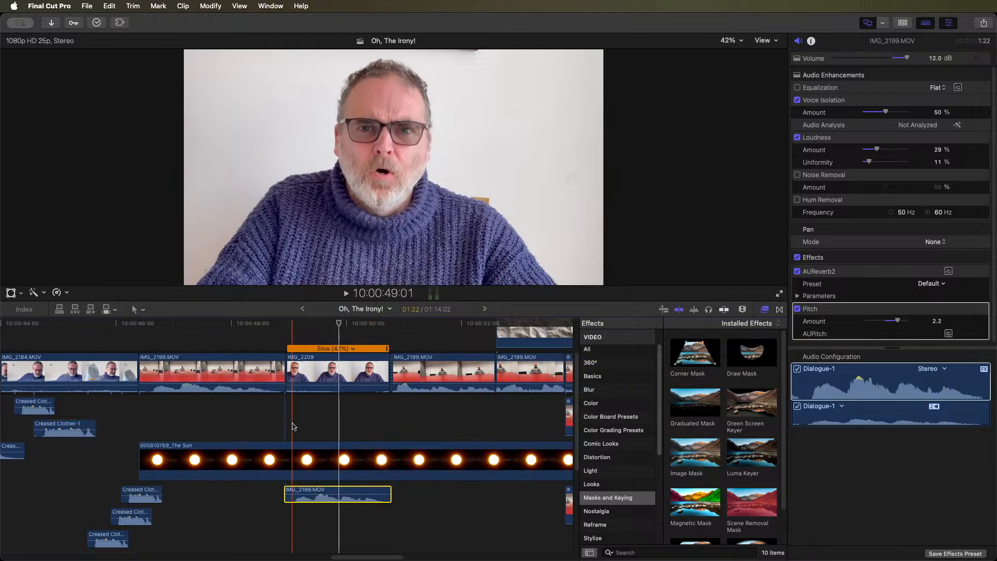
key(space)
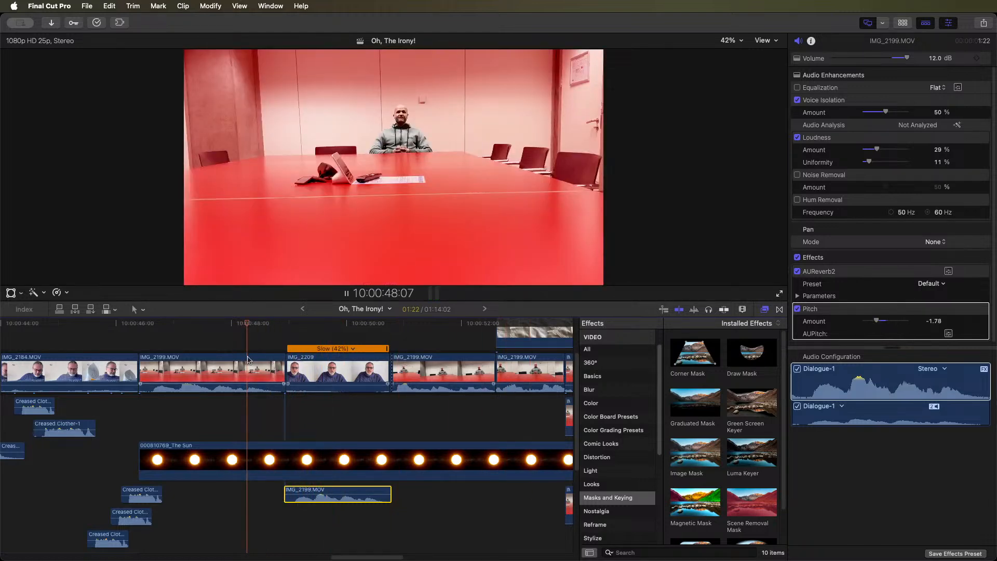
key(space)
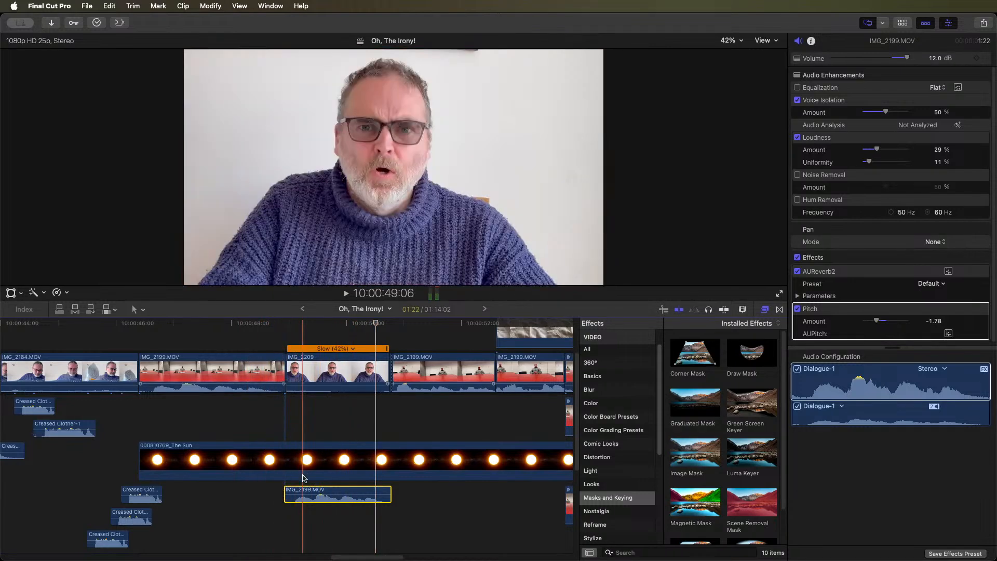
- Move the pitched audio to begin slightly before the reaction shot, trim it to a 1:12 duration, and play it back
drag(303, 491, 282, 491)
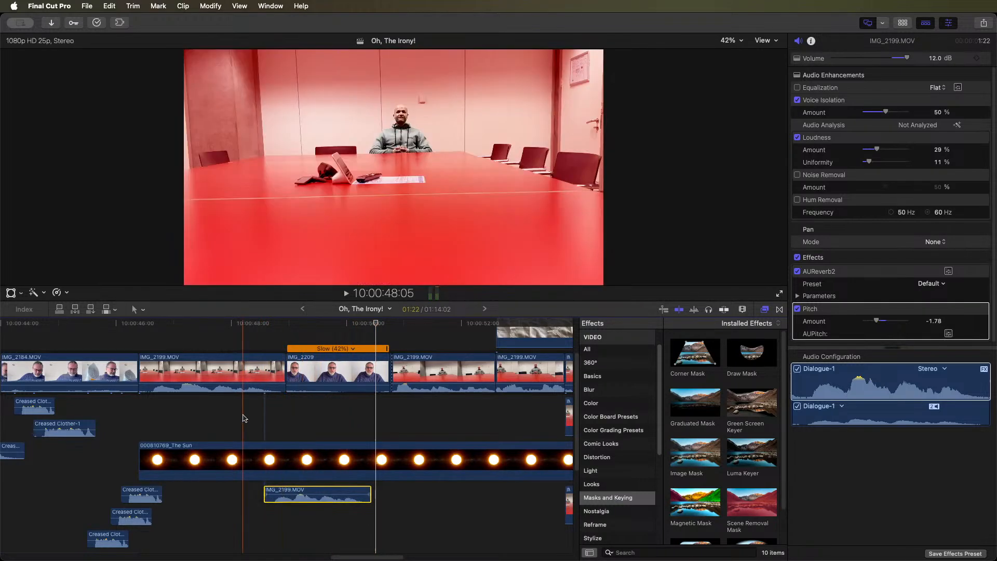
key(space)
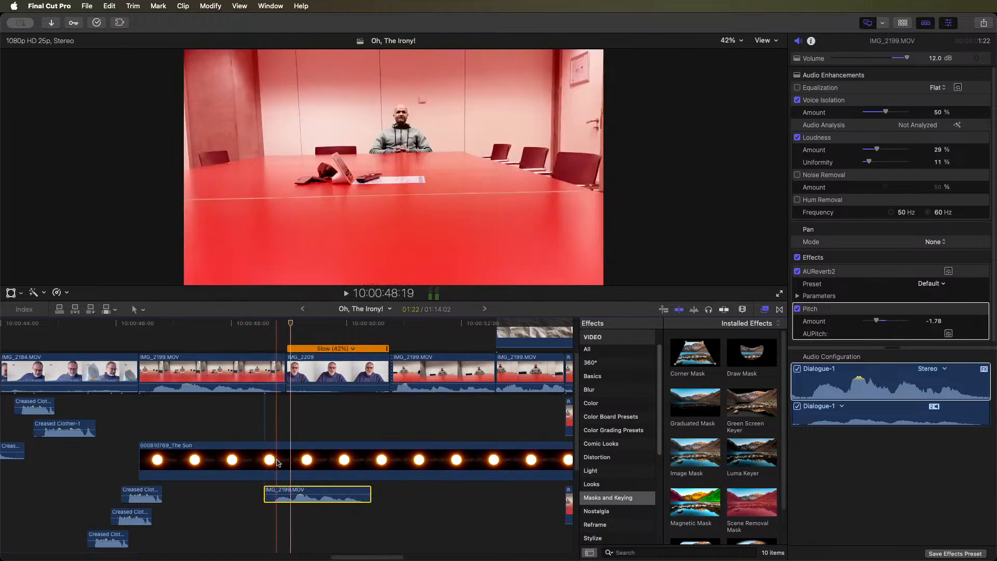
mouse_move(265, 492)
mouse_down()
mouse_move(247, 491)
mouse_move(275, 490)
mouse_up()
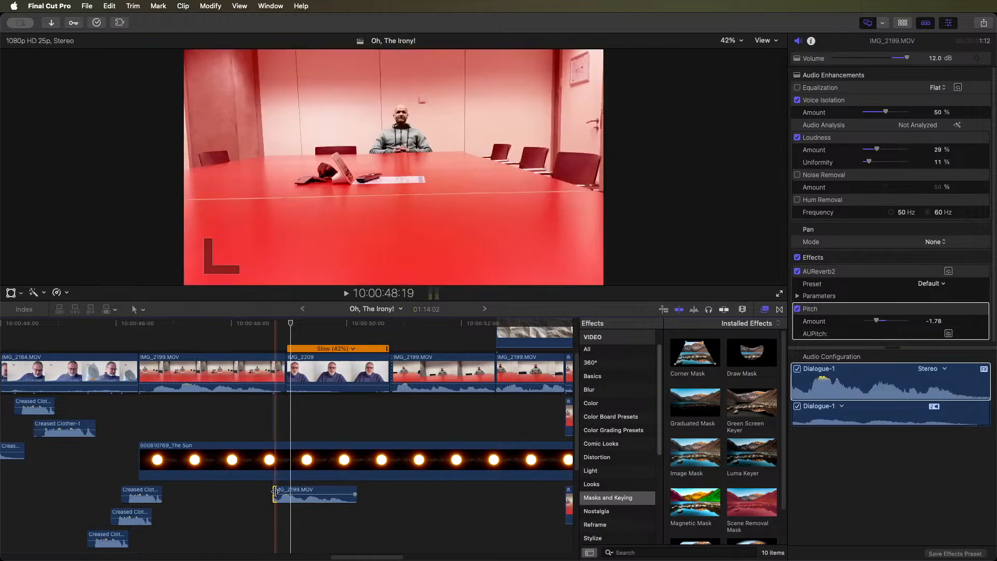
key(space)
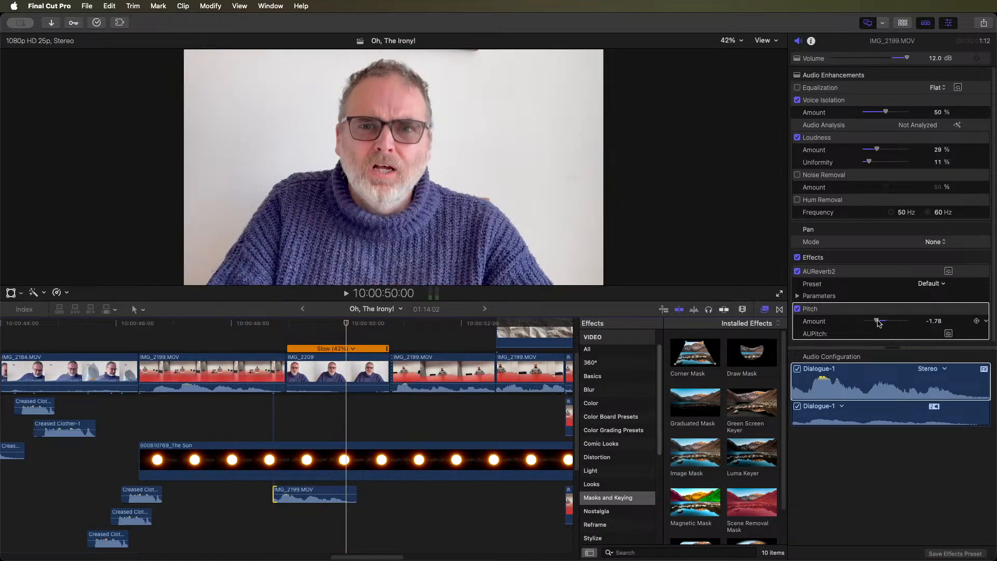
key(space)
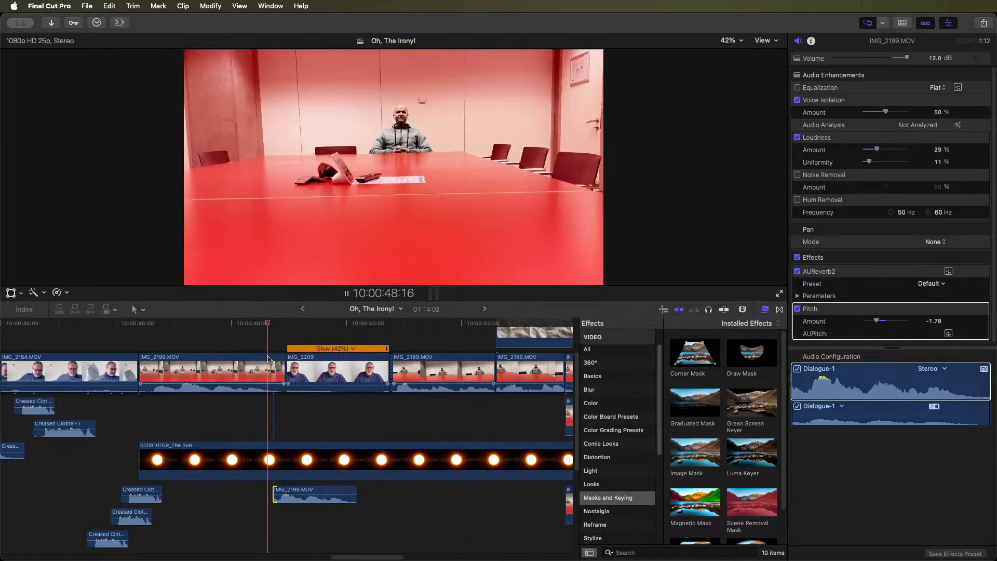
key(space)
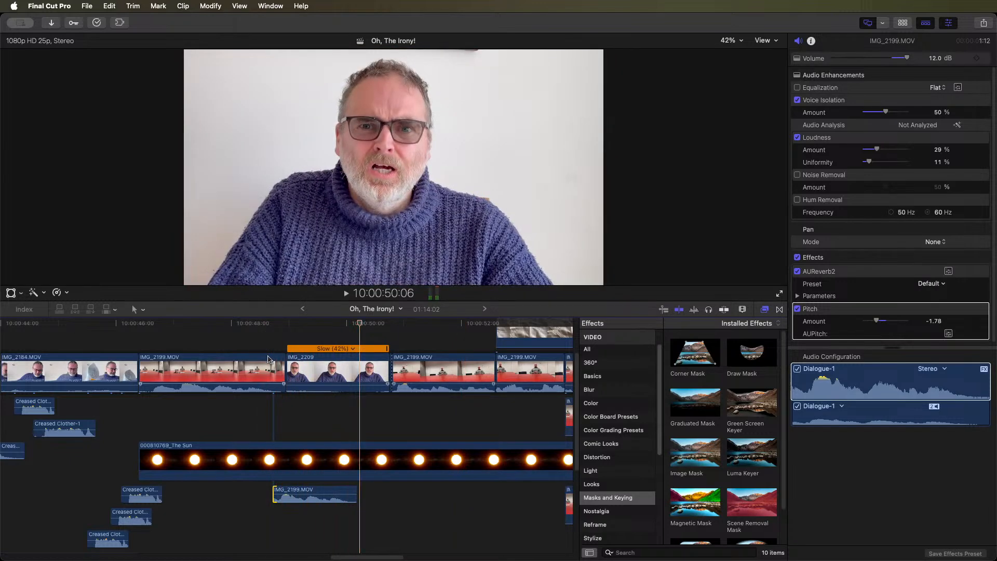
key(space)
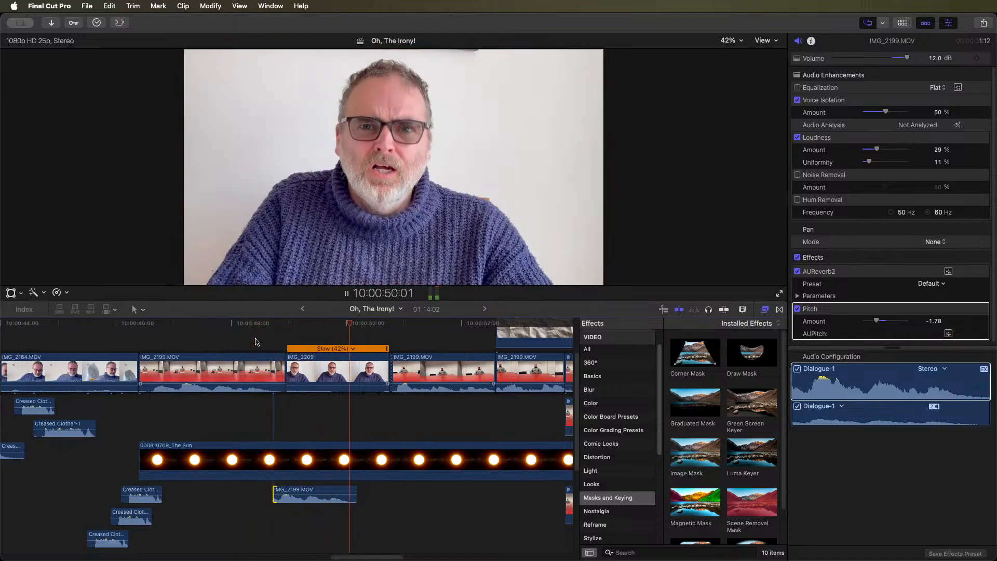
- Set the slowed reaction shot's retiming video quality to Best (Machine Learning) and play the shot back
click(338, 364)
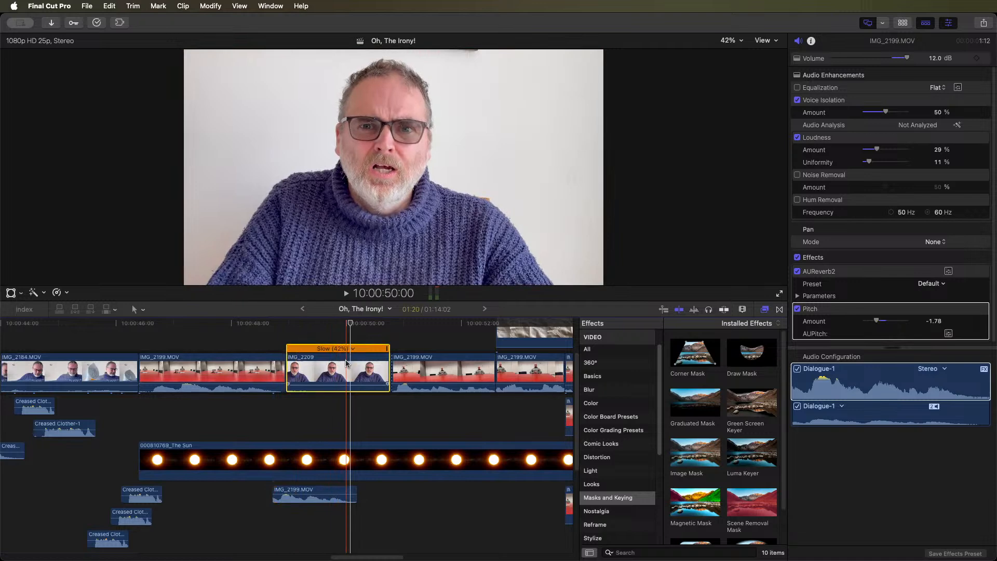
click(64, 292)
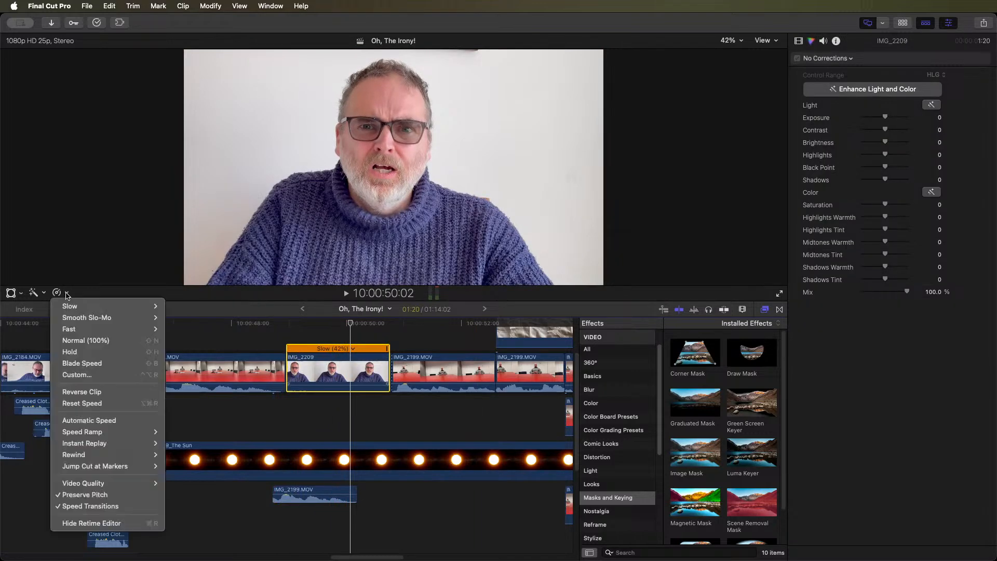
mouse_move(138, 483)
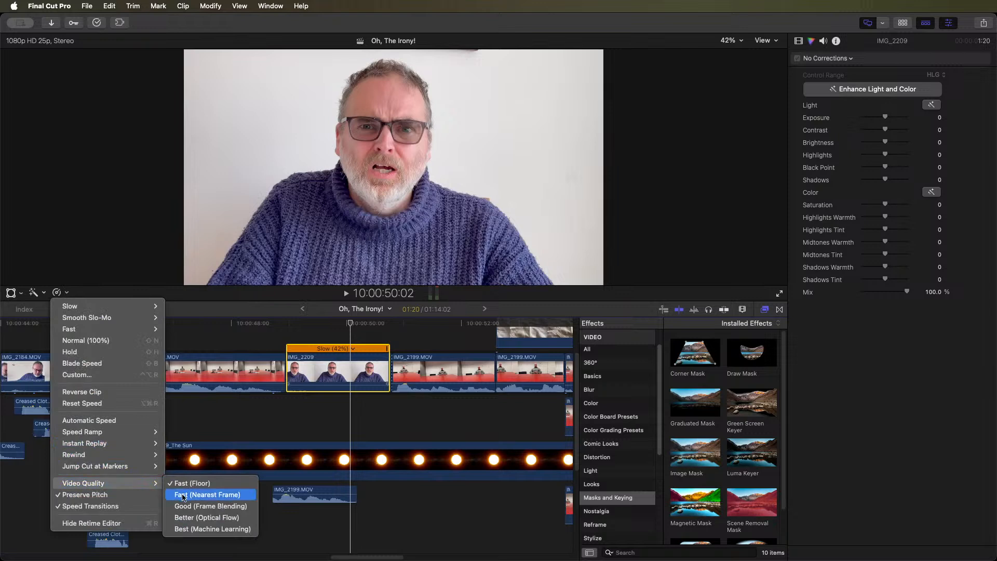
click(191, 528)
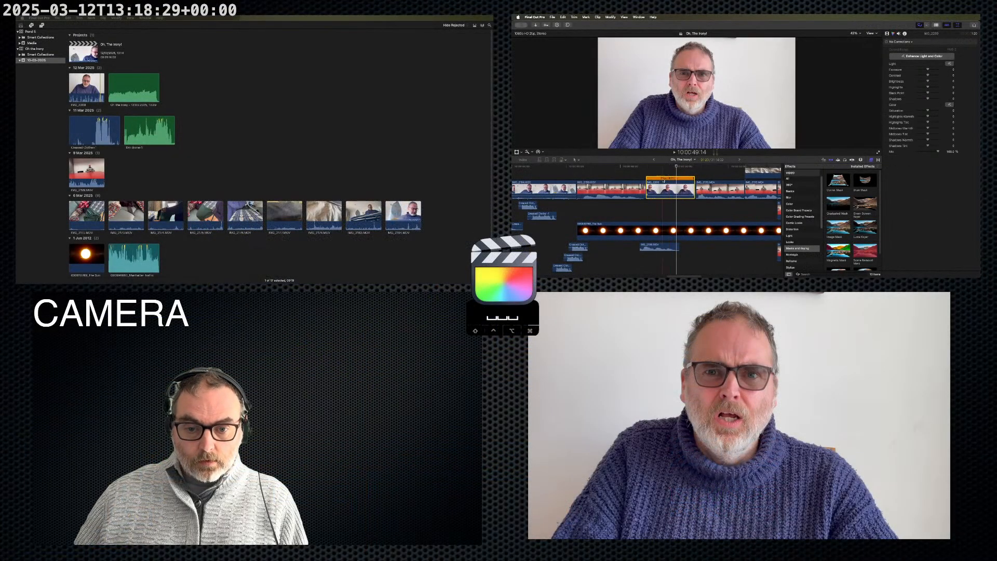
key(space)
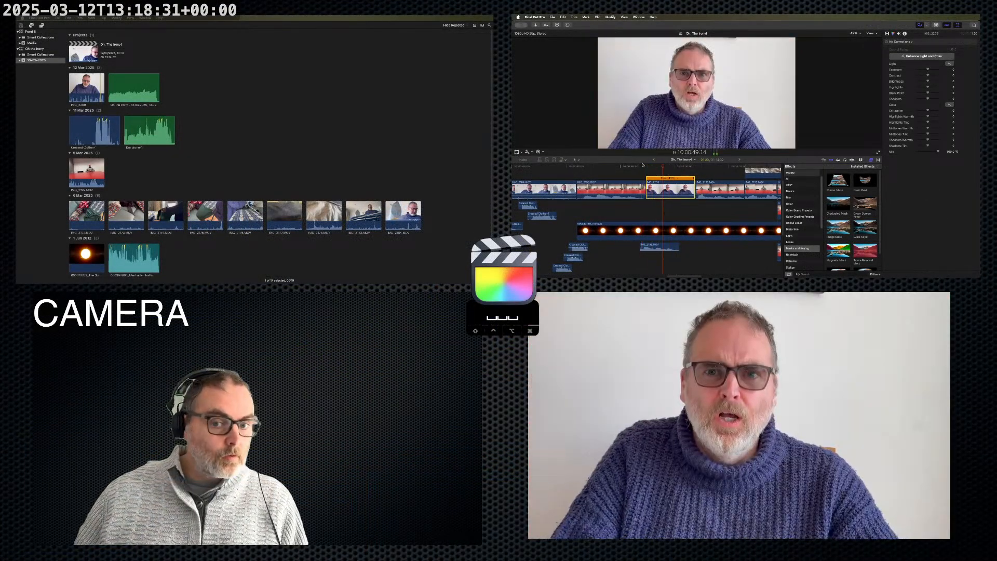
key(space)
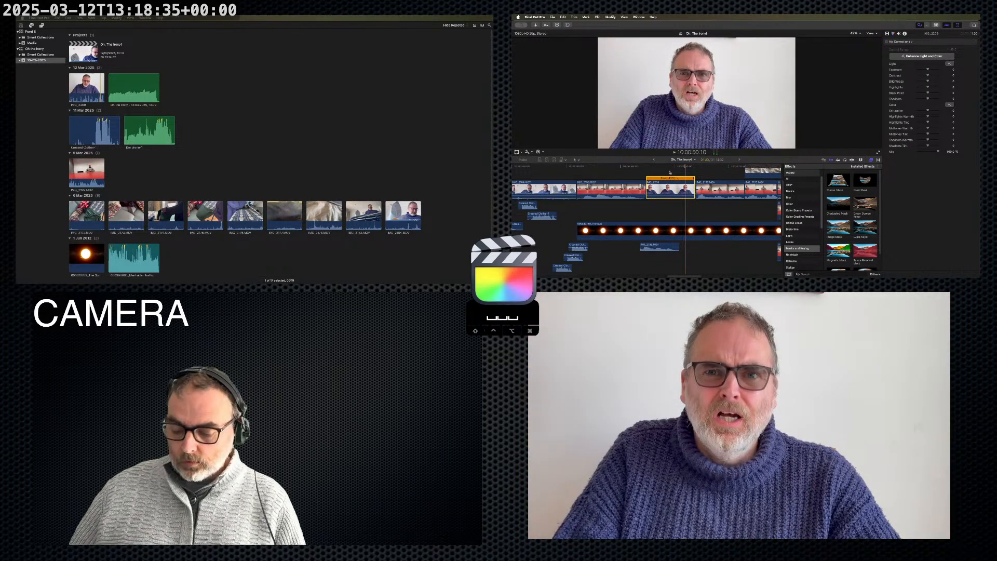
- Place the playhead at the start of the first meeting-room clip, search the sound effects for "heart", and audition Heartbeat
key(cmd+minus)
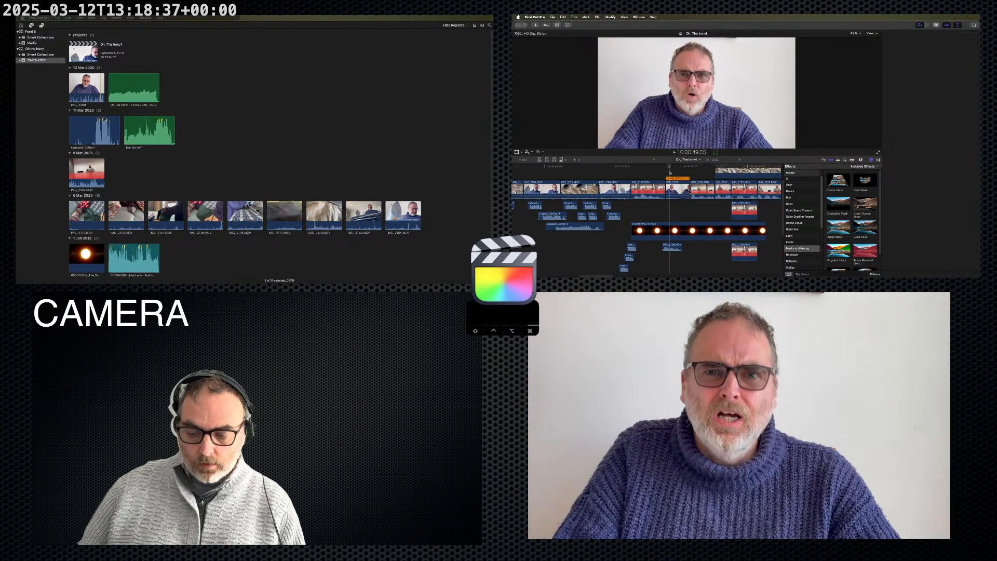
scroll(648, 173, right, 2)
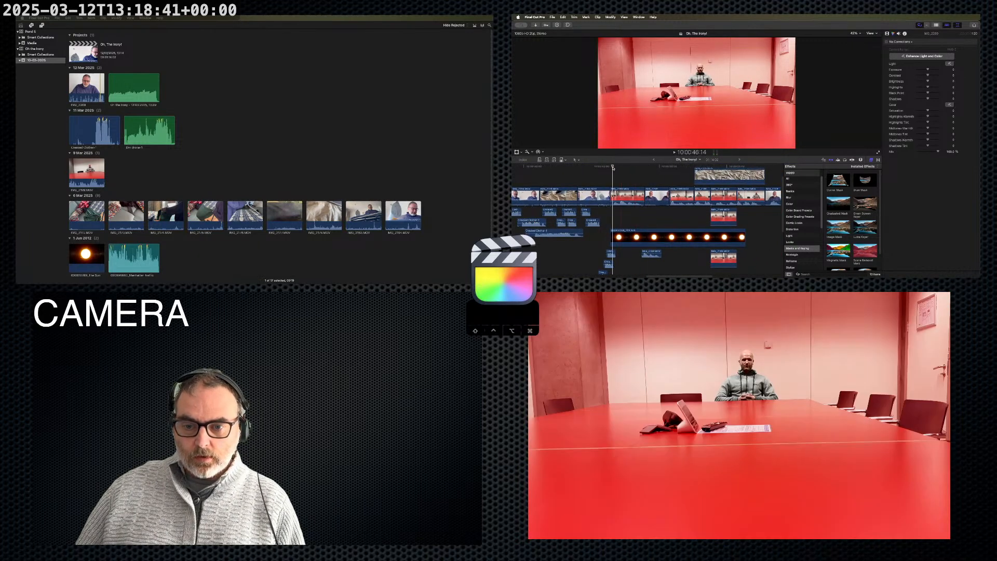
click(612, 167)
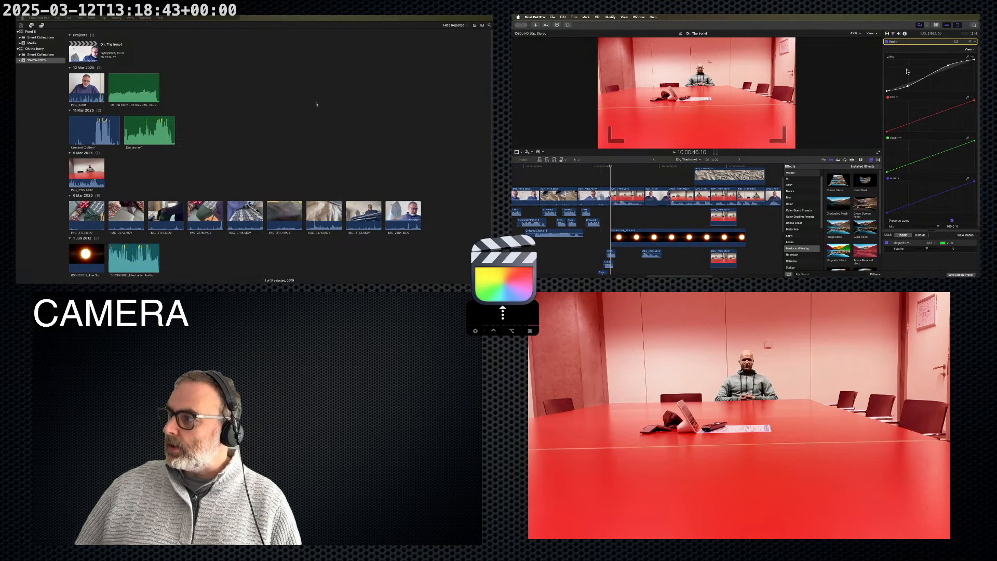
click(42, 25)
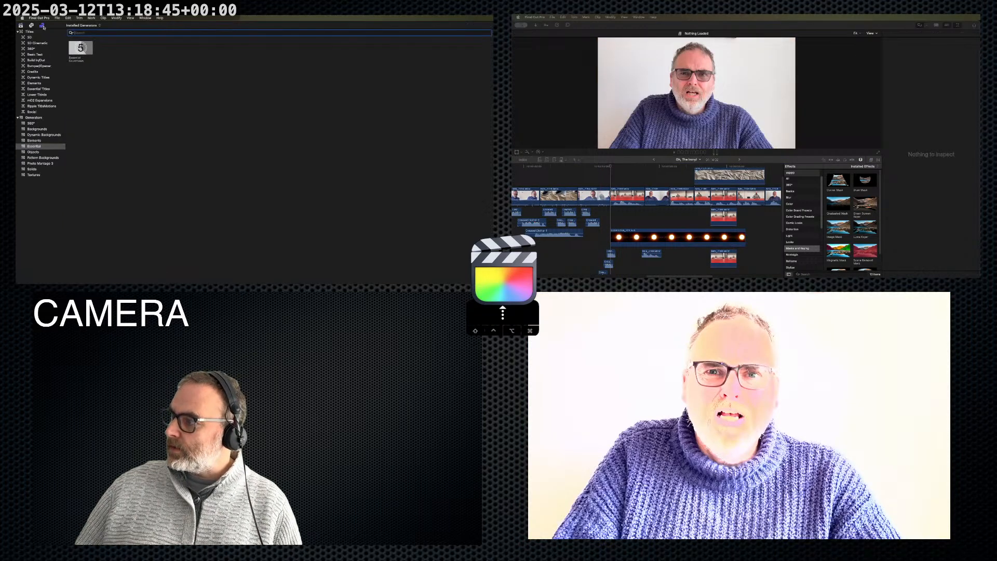
click(33, 26)
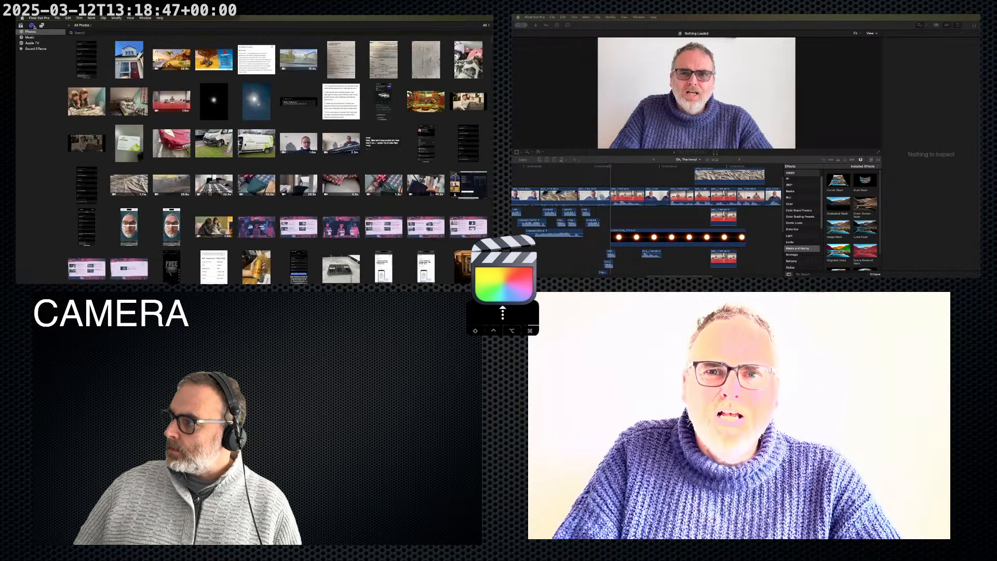
click(34, 49)
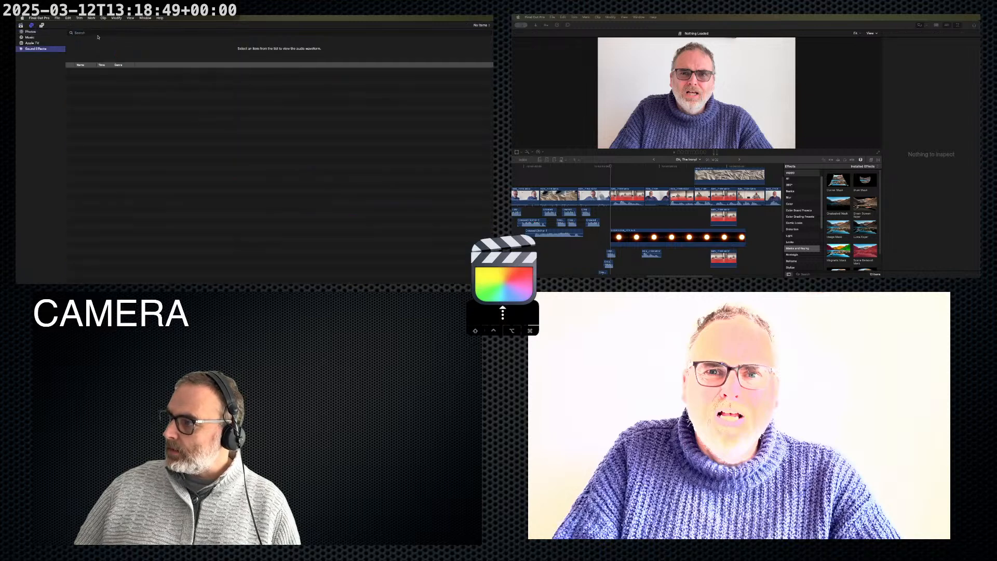
text(heart)
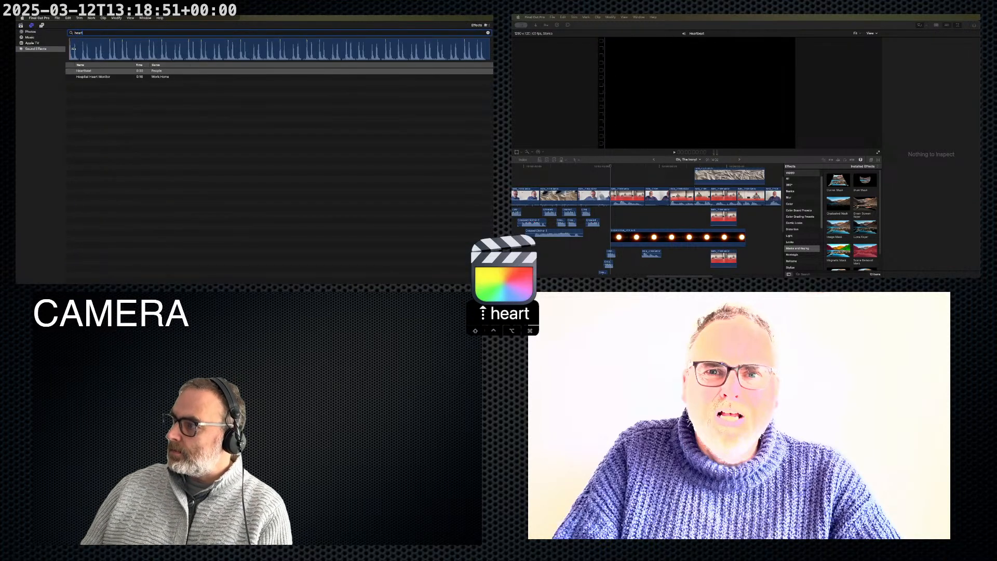
click(98, 56)
key(space)
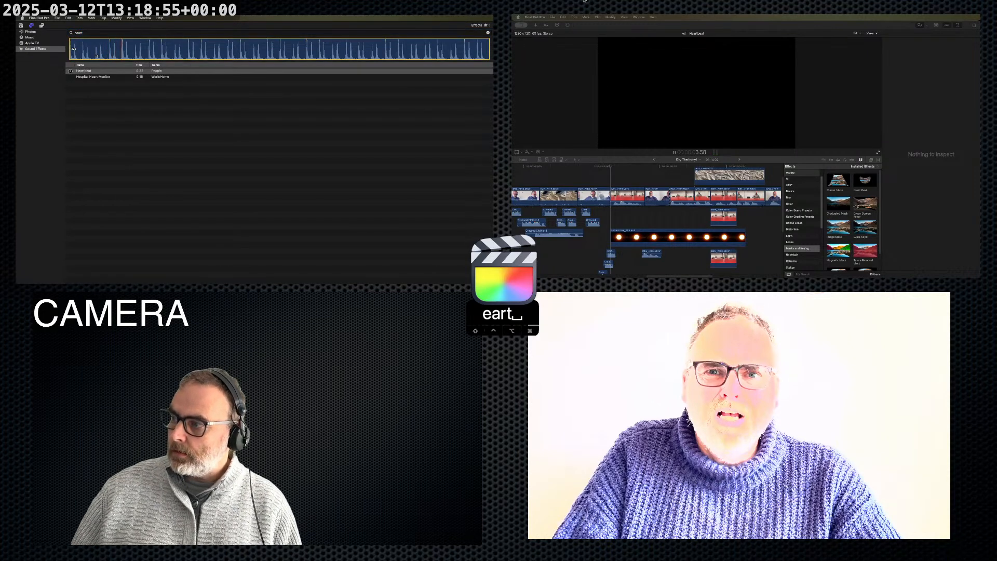
- Connect the Heartbeat effect at the start of the first meeting-room clip and play back the section
key(q)
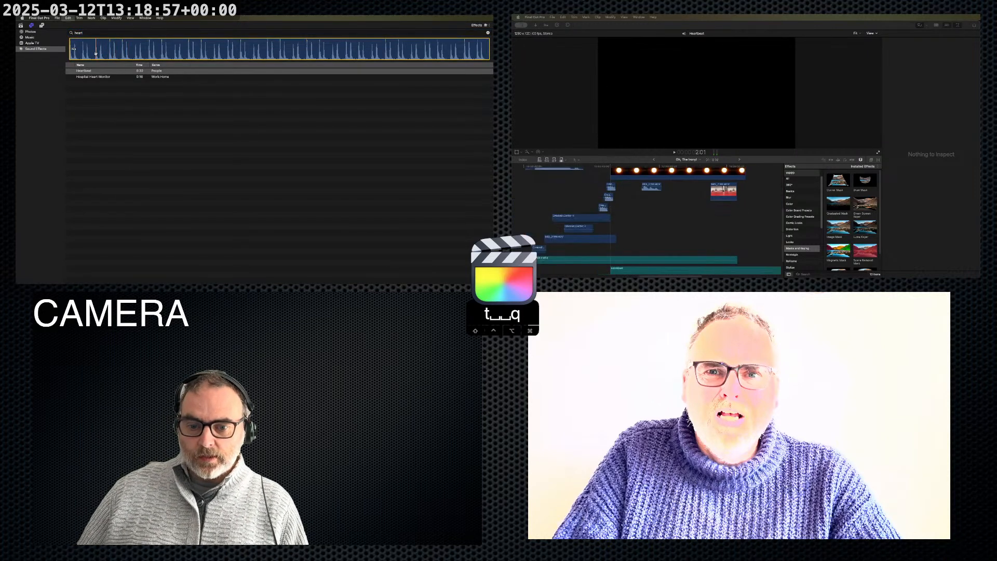
click(663, 218)
scroll(664, 218, up, 5)
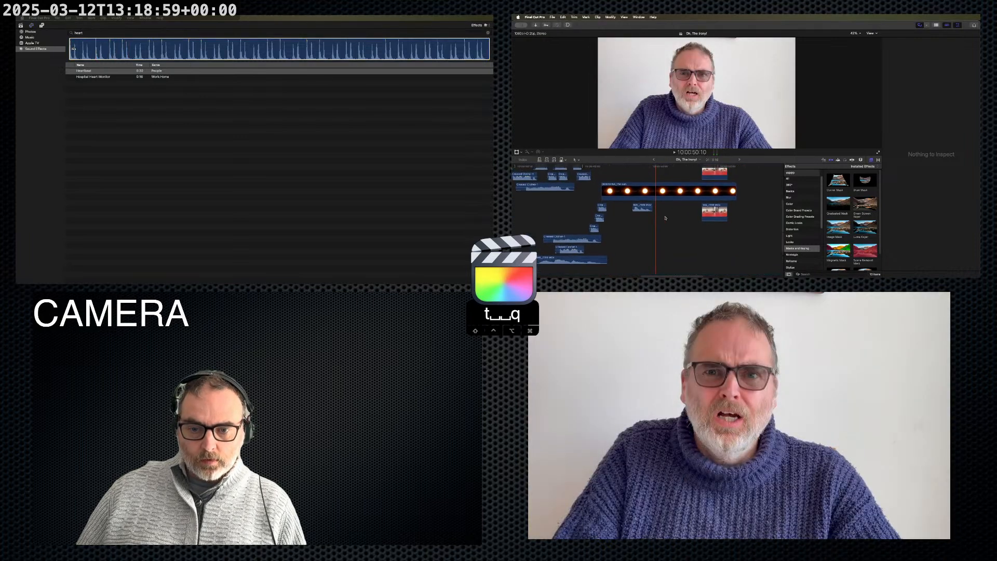
key(space)
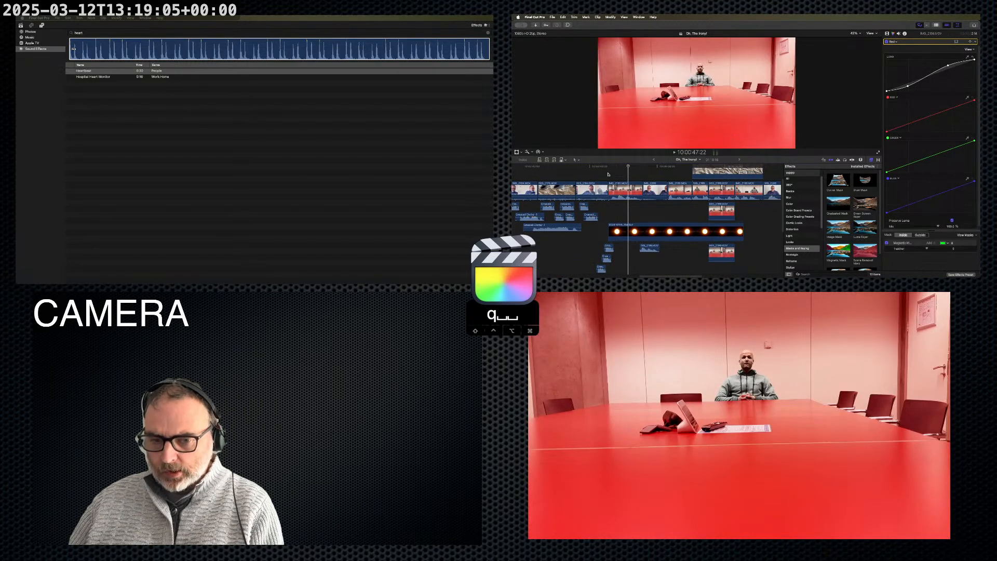
- Move the heartbeat sound earlier so it begins just before the second music clip, at about 10:00:23
key(shift+z)
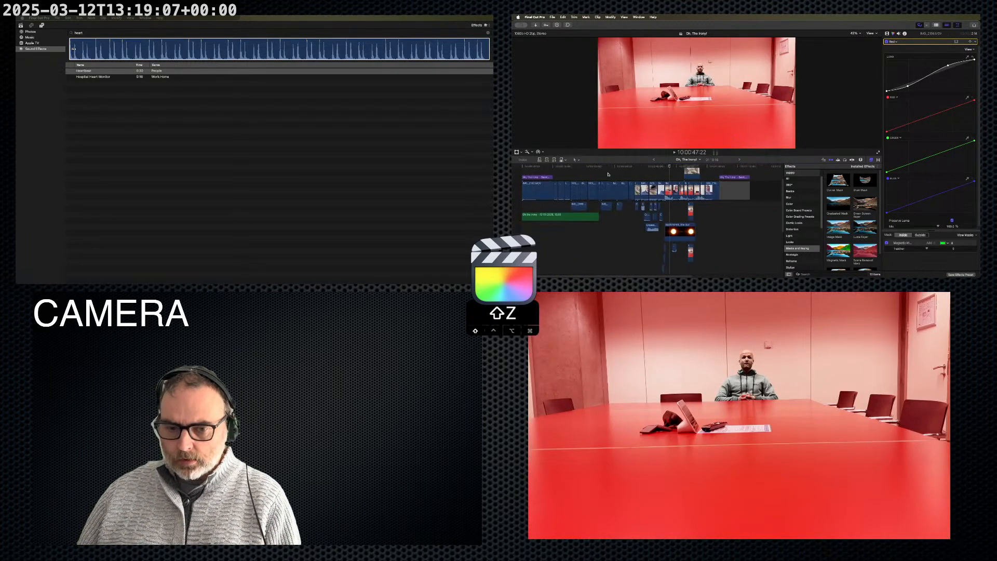
scroll(648, 235, down, 5)
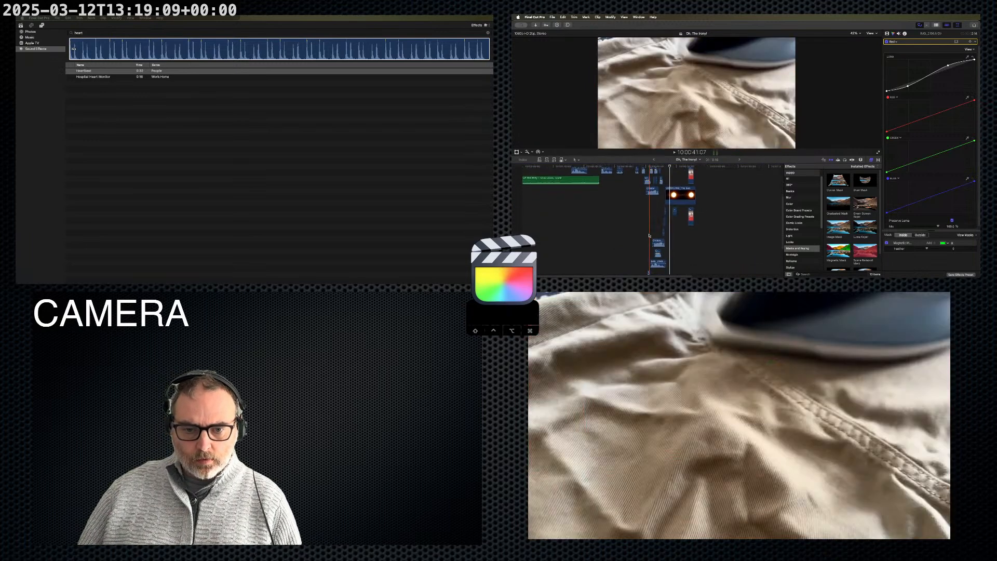
scroll(648, 235, down, 3)
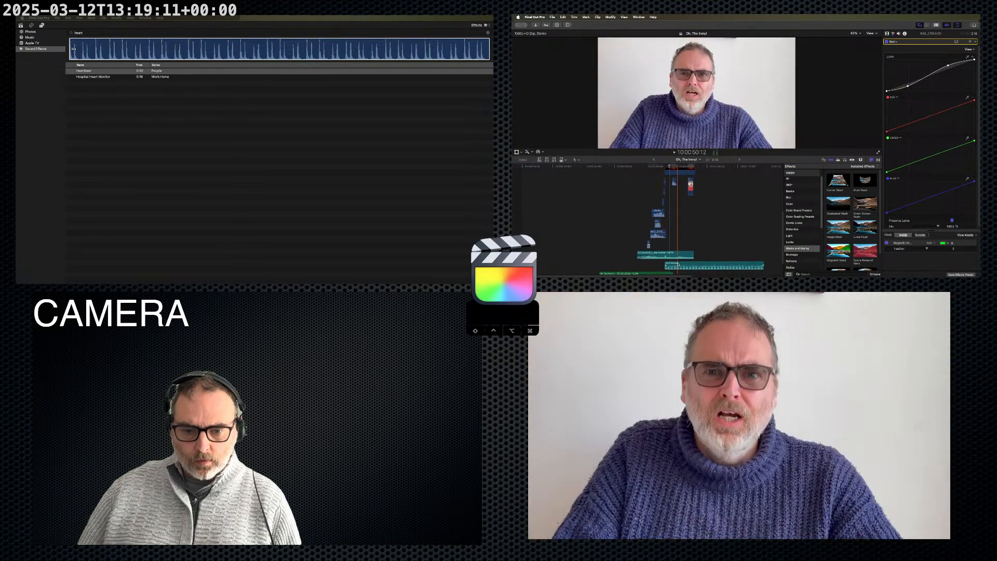
drag(675, 266, 605, 259)
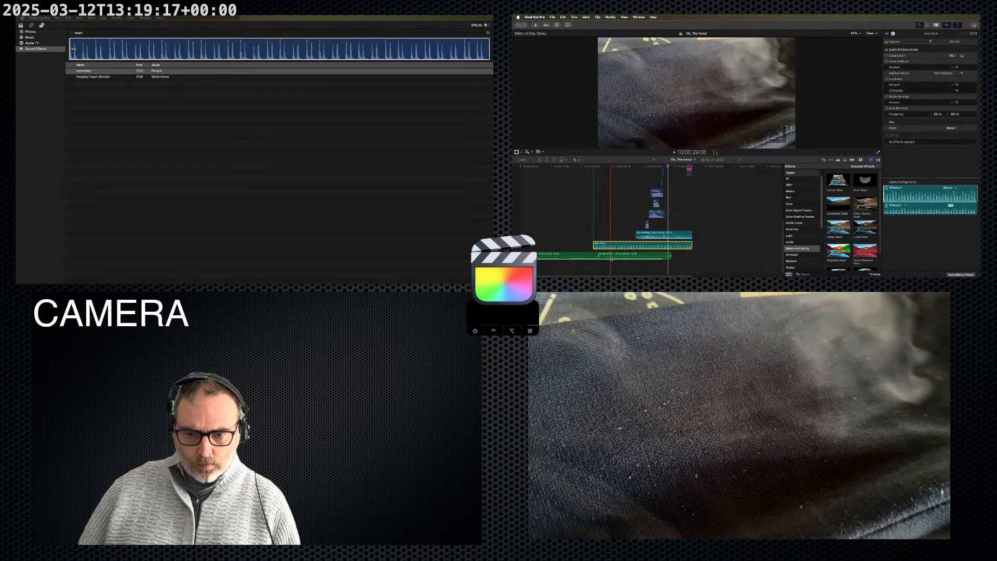
- Extend the end of the second music clip slightly past the end of the heartbeat and play back from its beginning
click(597, 257)
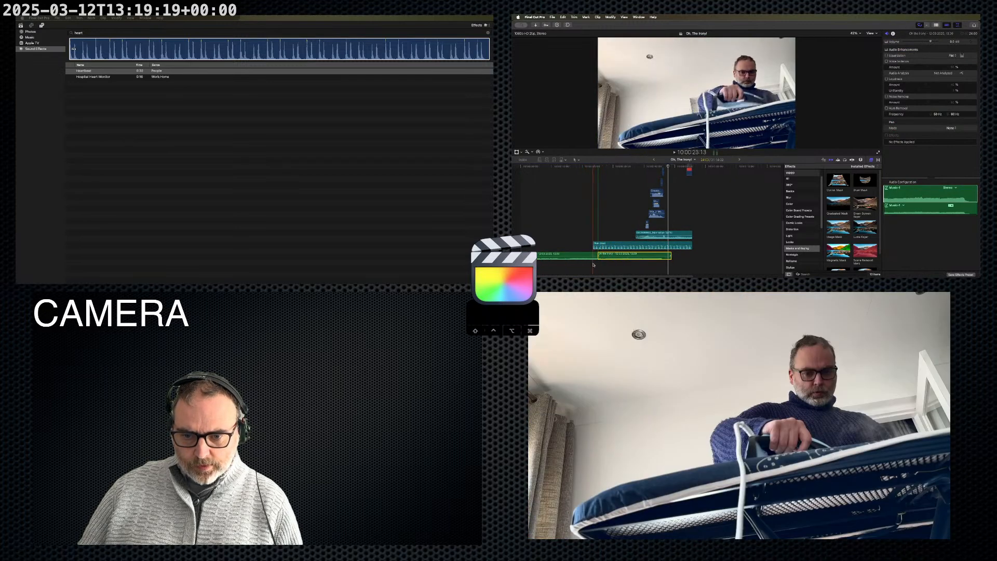
drag(604, 259, 605, 259)
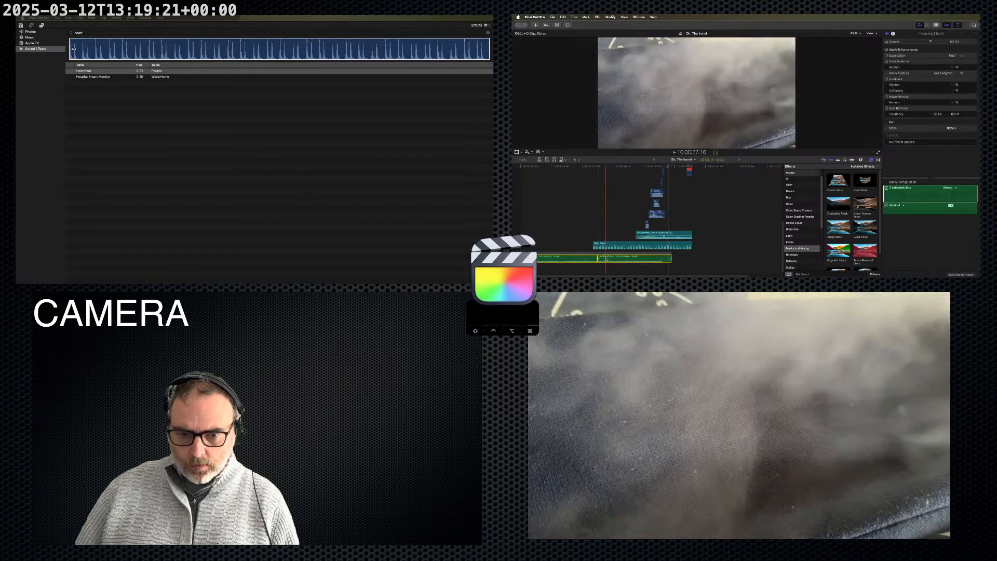
drag(599, 258, 567, 259)
scroll(668, 239, up, 5)
scroll(668, 239, up, 3)
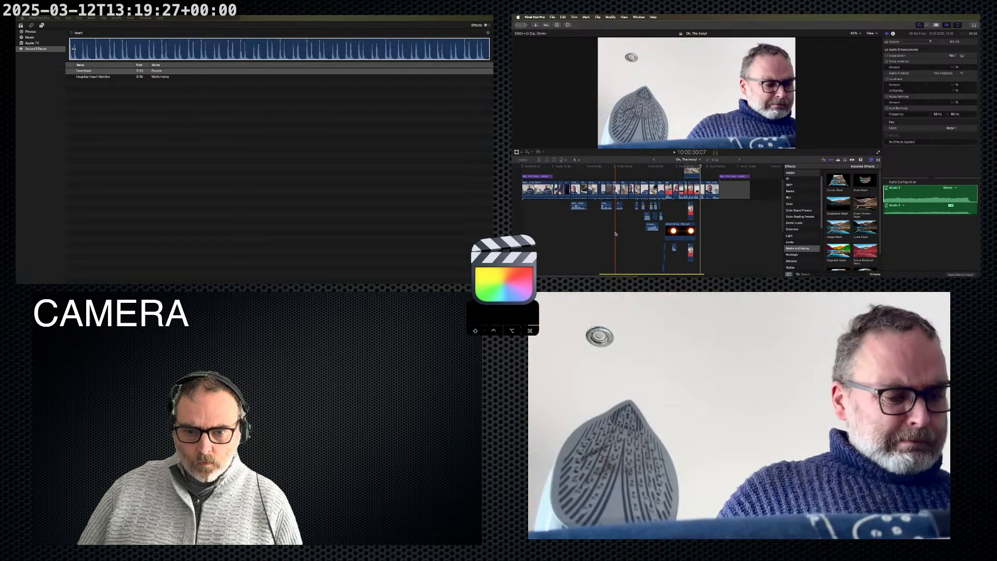
scroll(617, 233, down, 3)
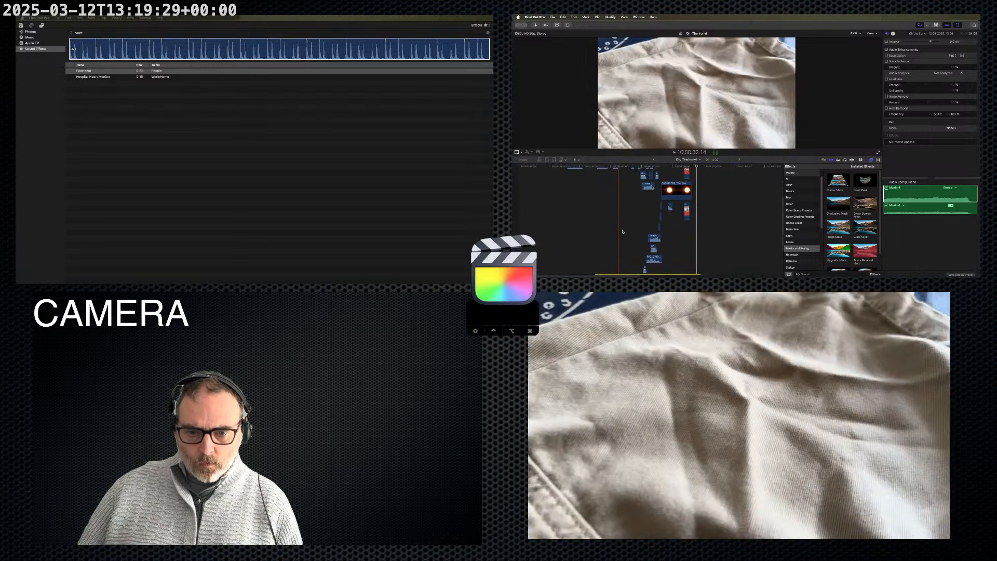
scroll(608, 231, up, 5)
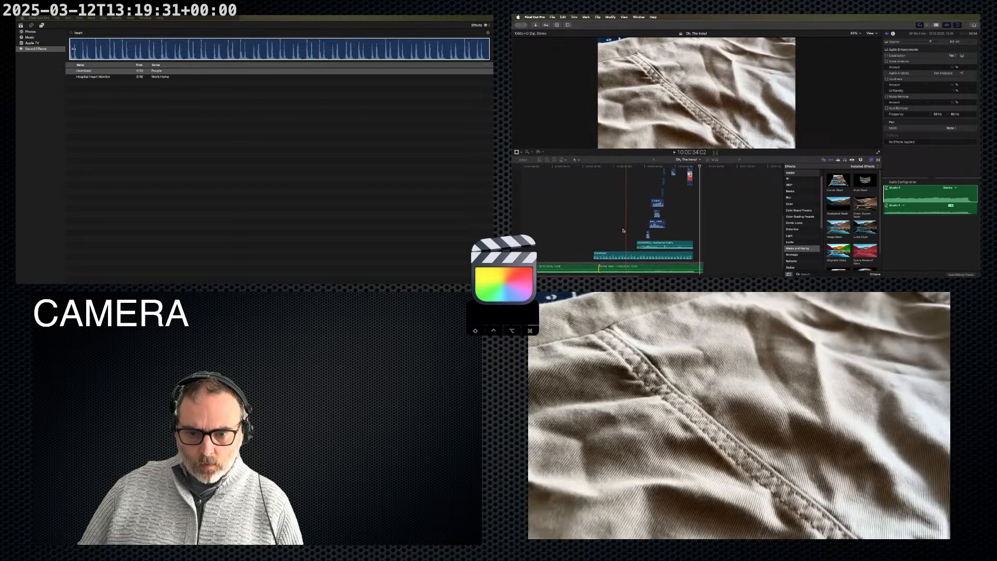
key(space)
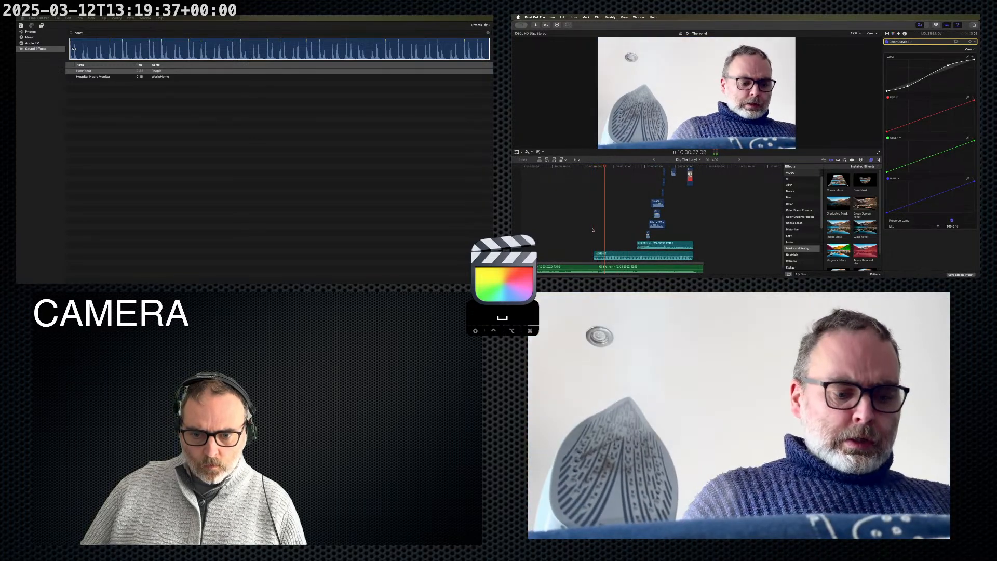
key(space)
- Copy the AUReverb2 effect from the pitched meeting-room audio onto the heartbeat sound and play it back
scroll(609, 237, down, 5)
click(609, 251)
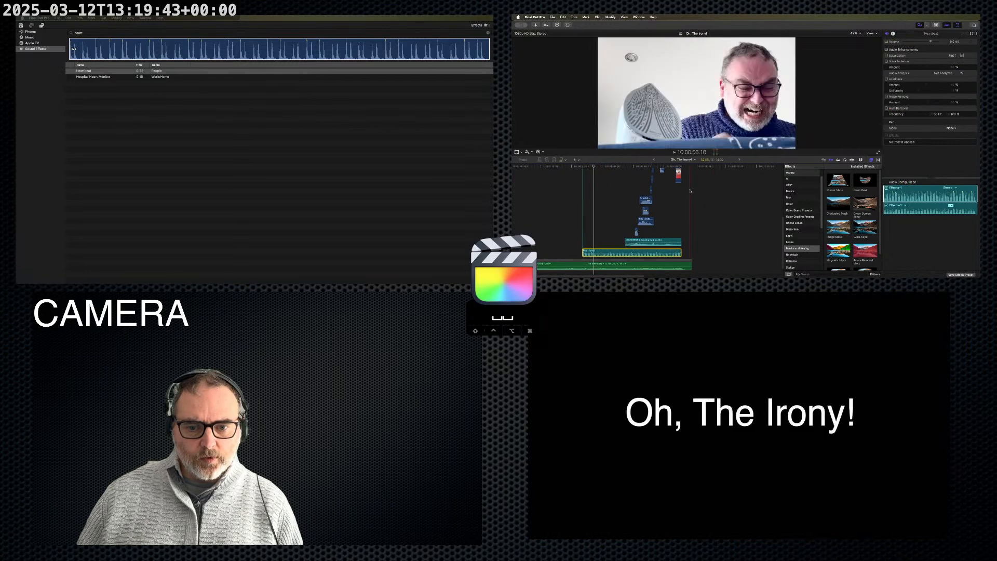
scroll(689, 192, up, 4)
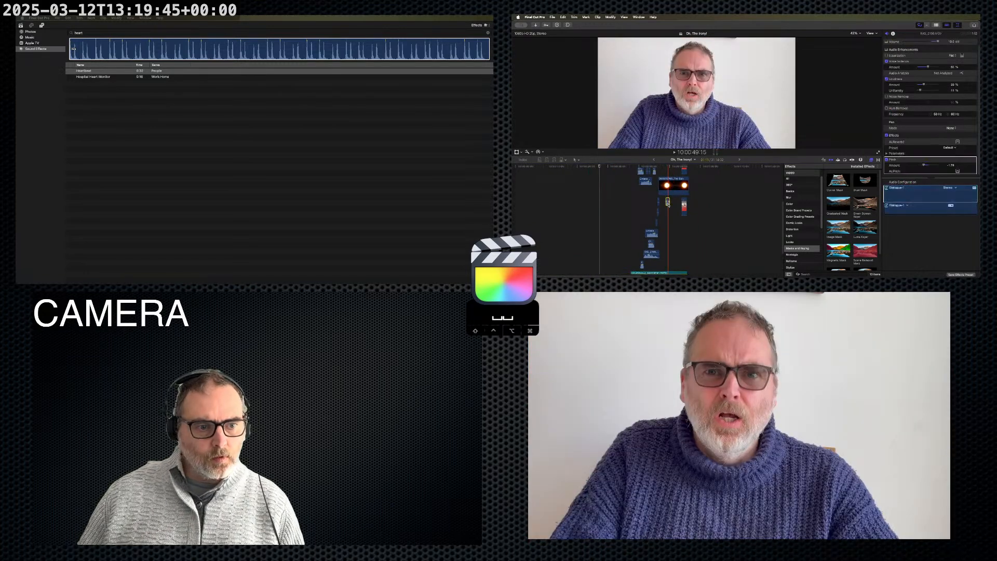
scroll(739, 216, down, 4)
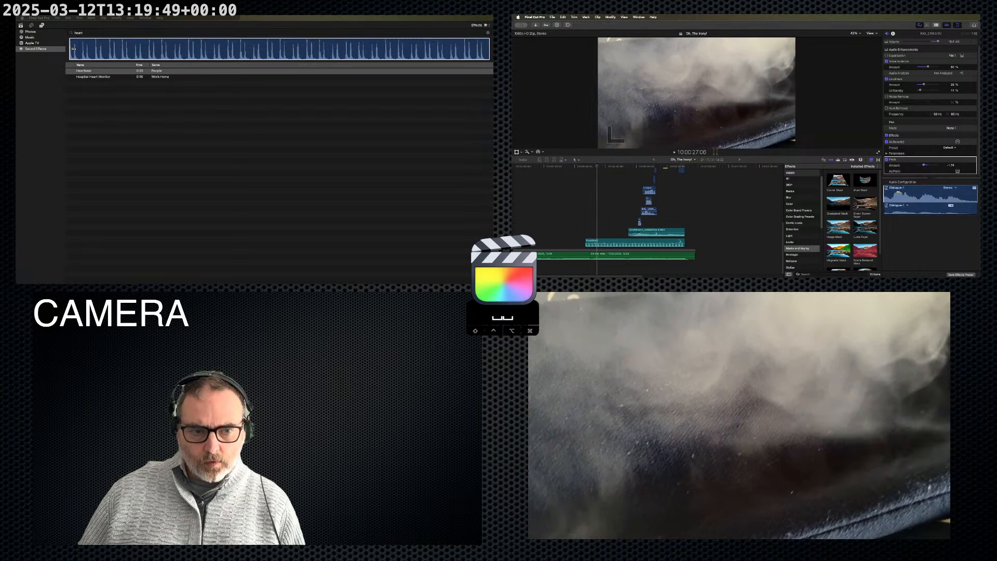
drag(922, 144, 673, 241)
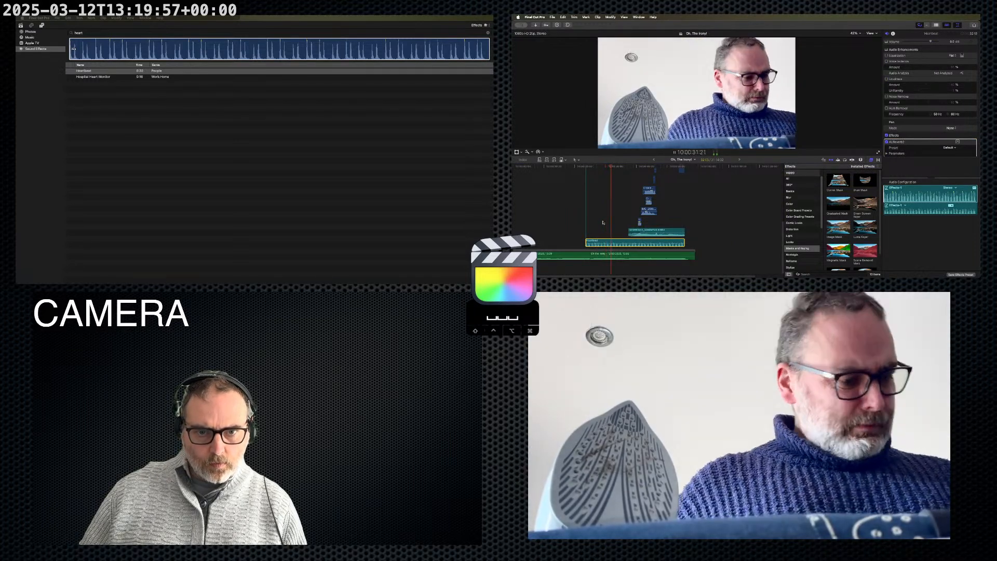
- Lower the heartbeat's volume in six increments while the ironing sequence plays back
scroll(603, 223, up, 5)
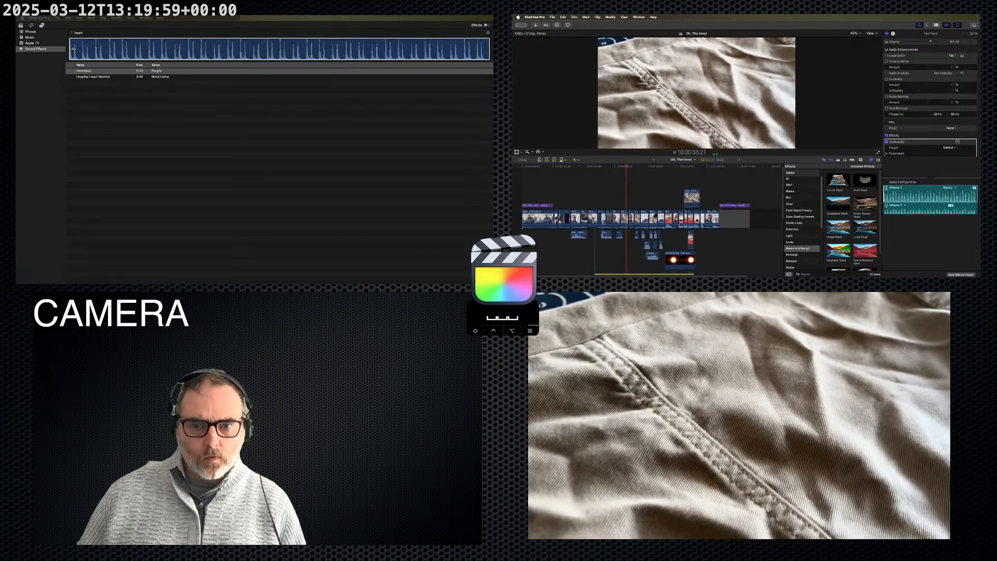
scroll(697, 170, down, 5)
scroll(629, 229, down, 1)
key(ctrl+minus)
key(ctrl+minus)
key(ctrl+minus)
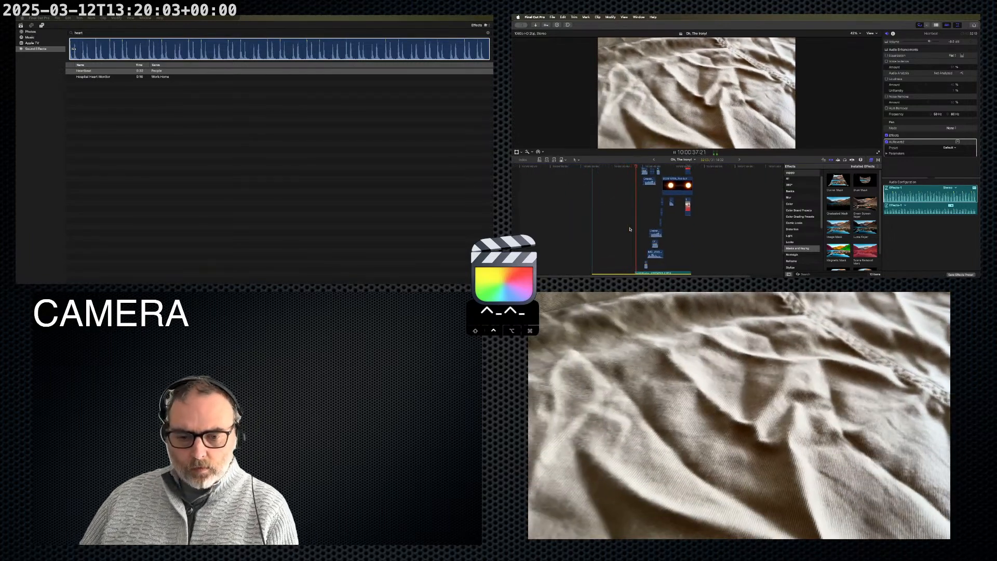
key(ctrl+minus)
key(ctrl+minus)
key(ctrl+minus)
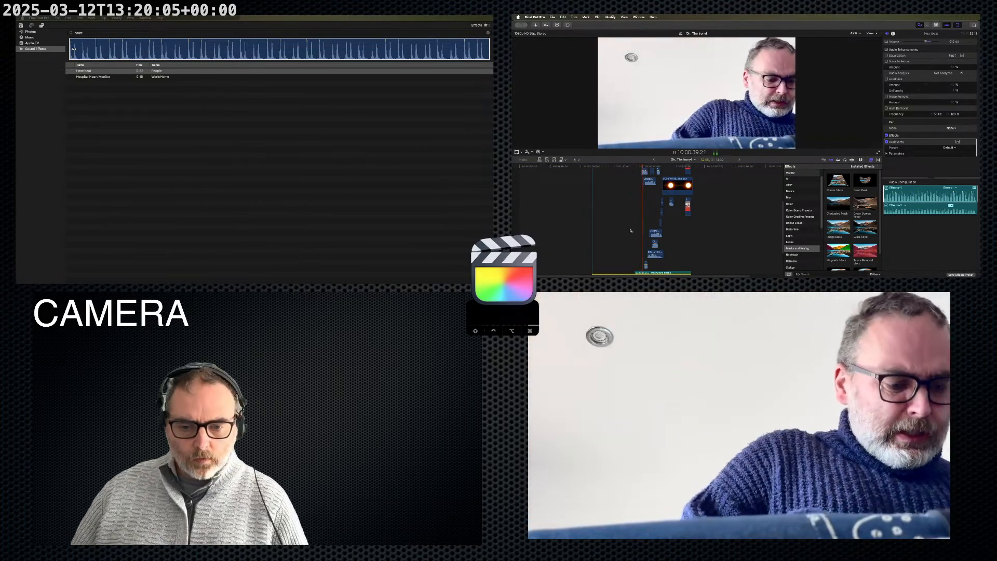
scroll(630, 229, down, 2)
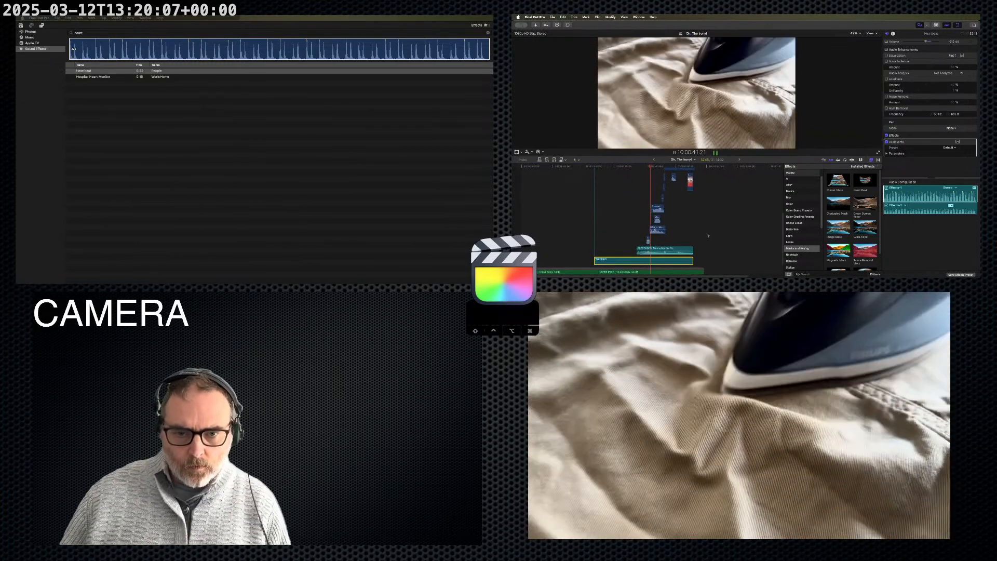
- Enlarge the second half of the white-background reaction shot at about 10:00:50 and reposition it vertically to frame the face as a close-up
scroll(706, 235, down, 2)
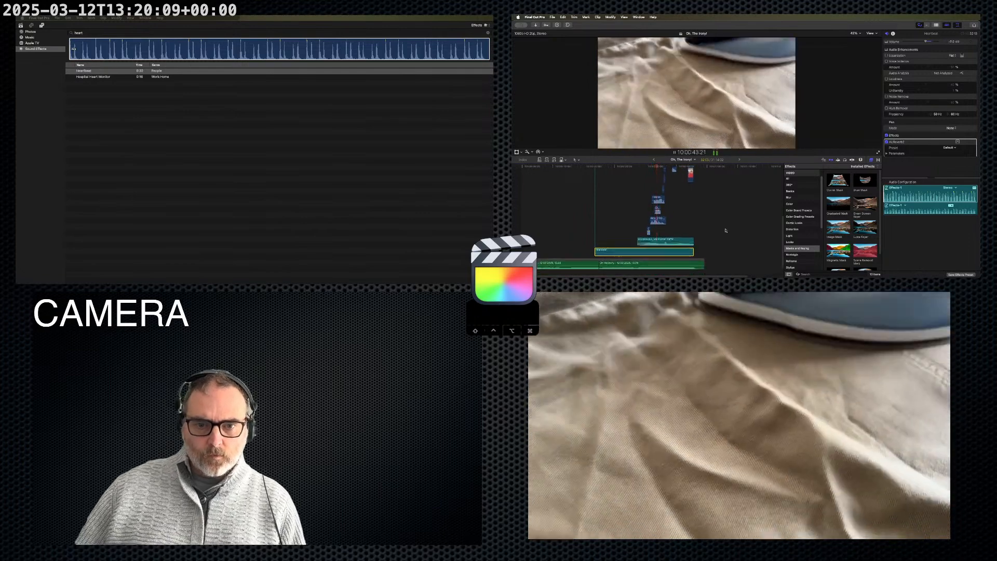
scroll(725, 230, up, 5)
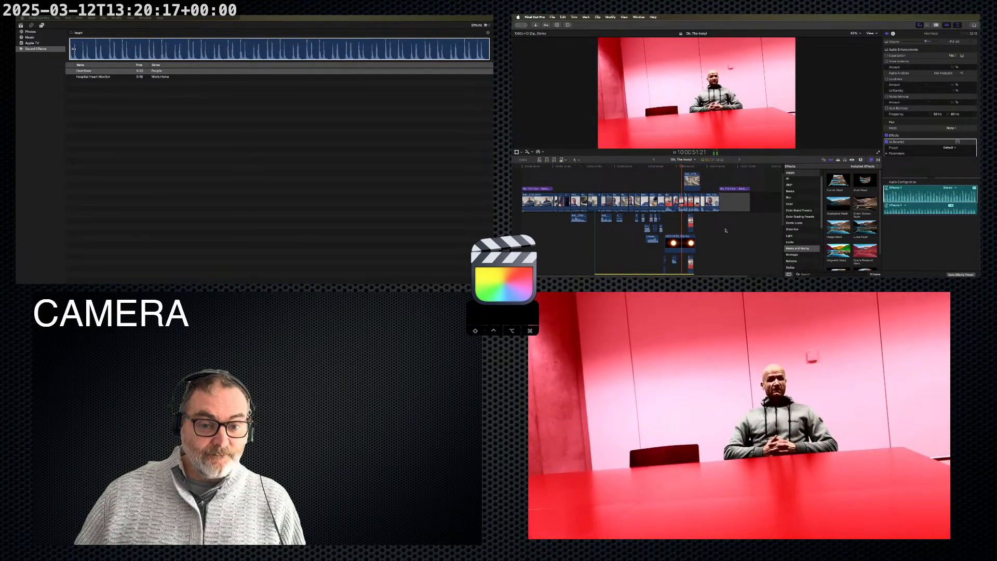
key(space)
click(675, 166)
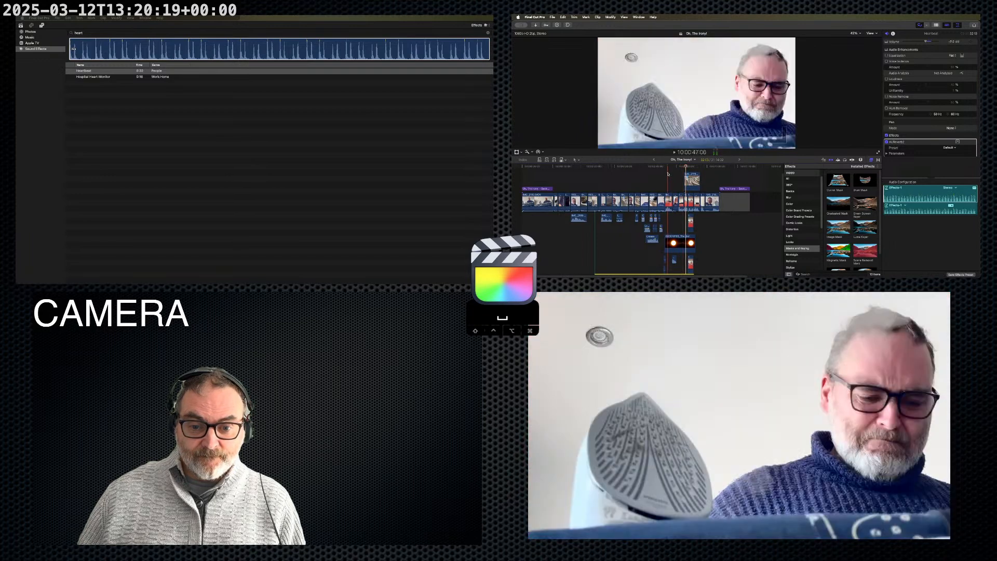
key(super+equal)
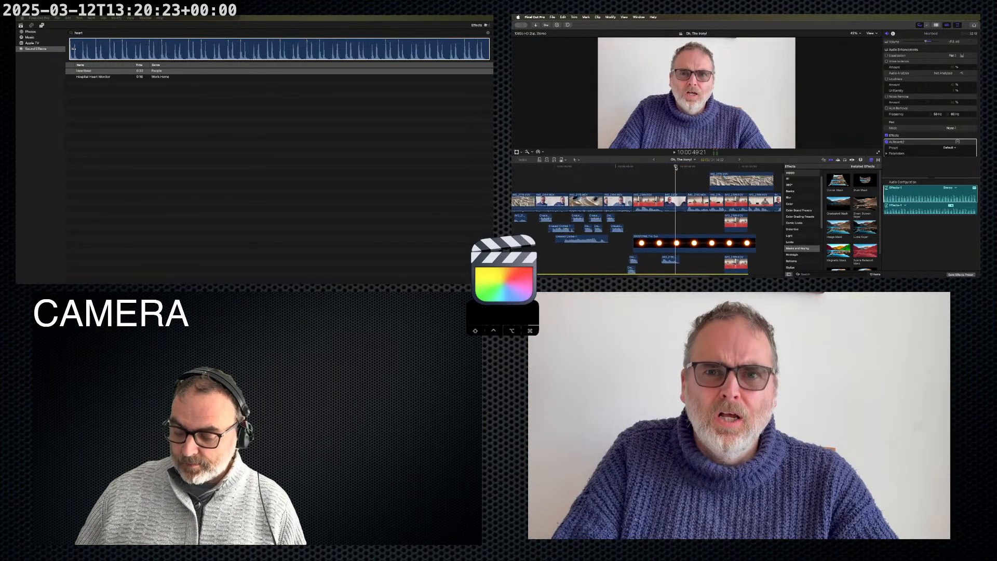
click(675, 202)
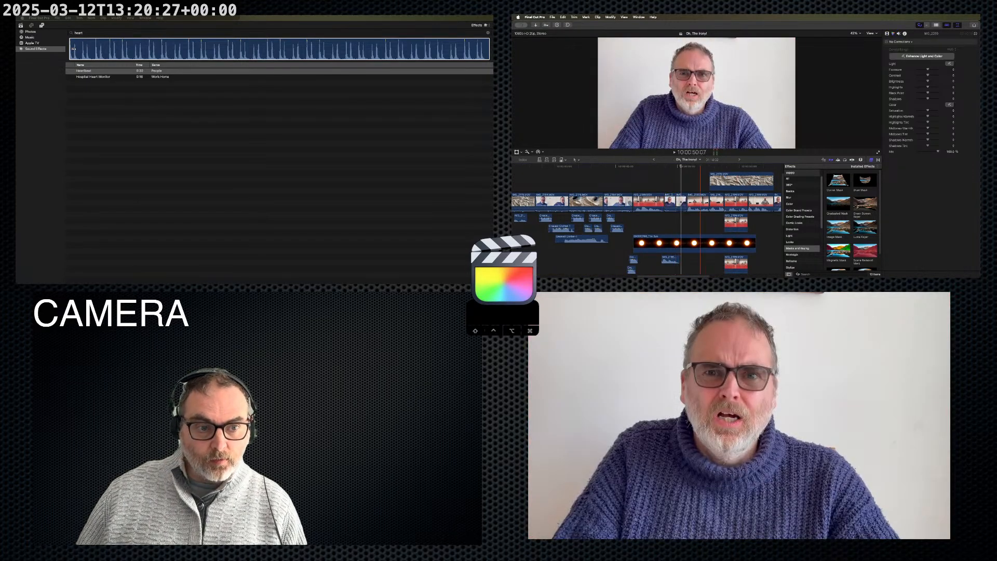
click(887, 33)
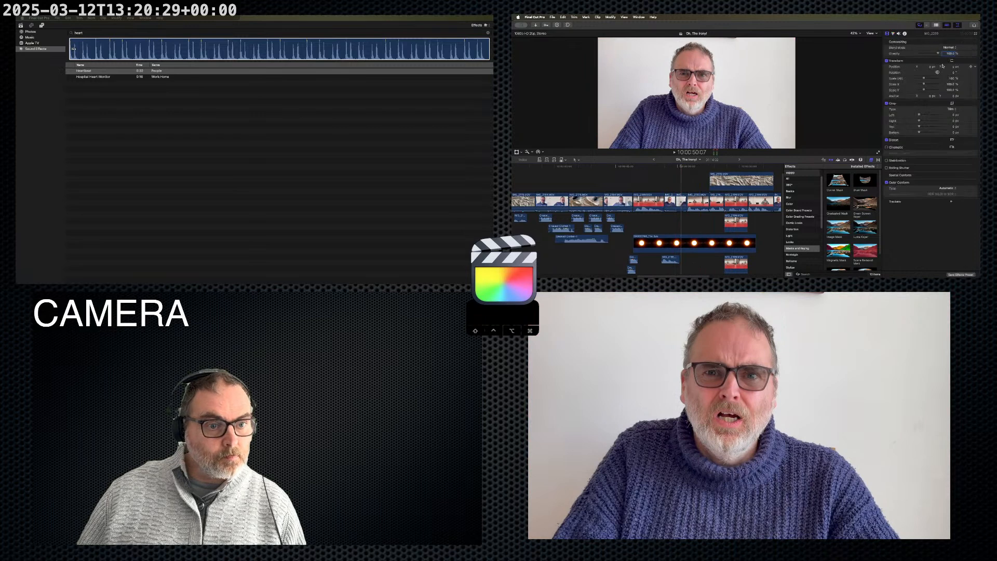
drag(925, 79, 929, 79)
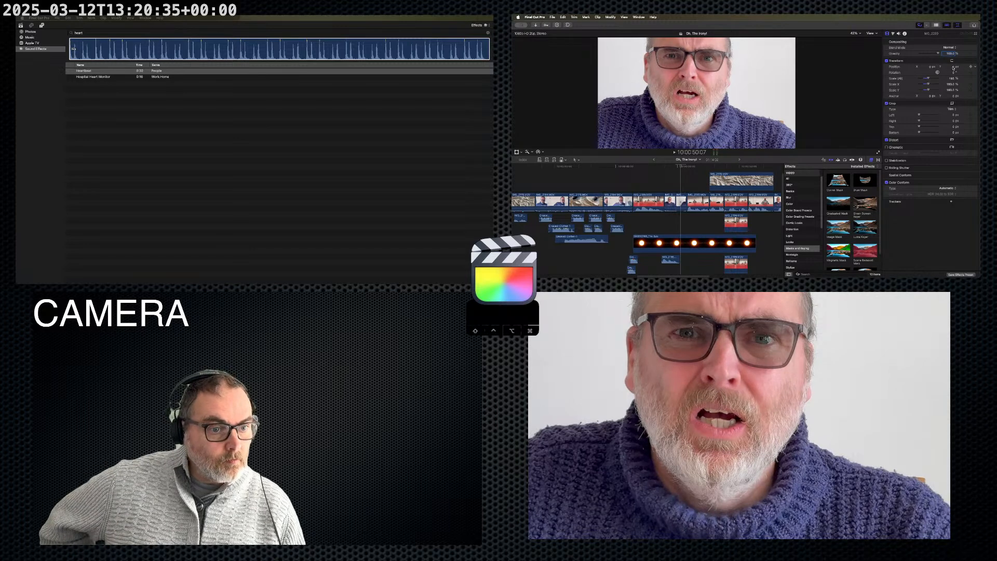
drag(954, 68, 954, 115)
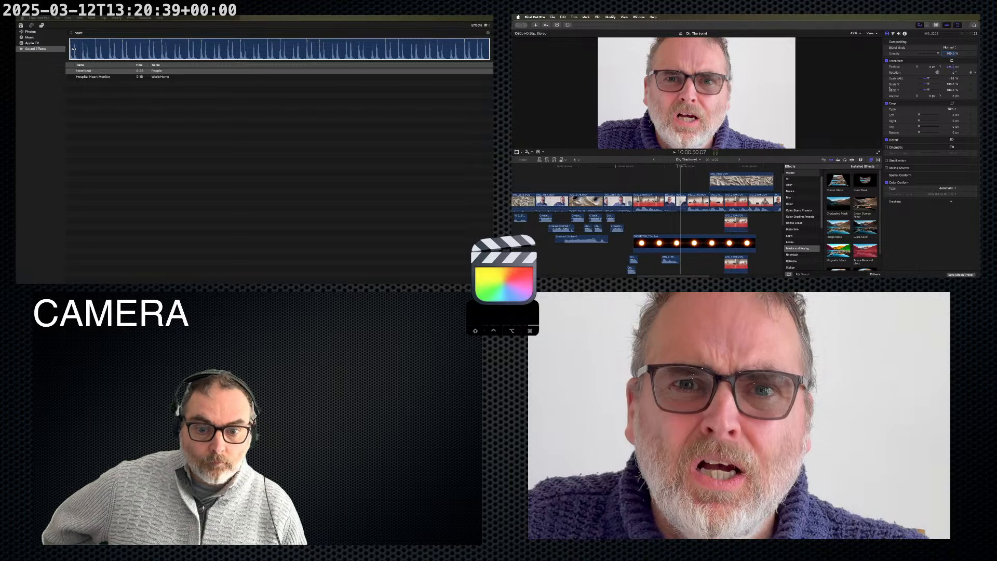
- Play back the reaction and red meeting-room shots from about 10:00:49 to check the cut to the close-up
key(space)
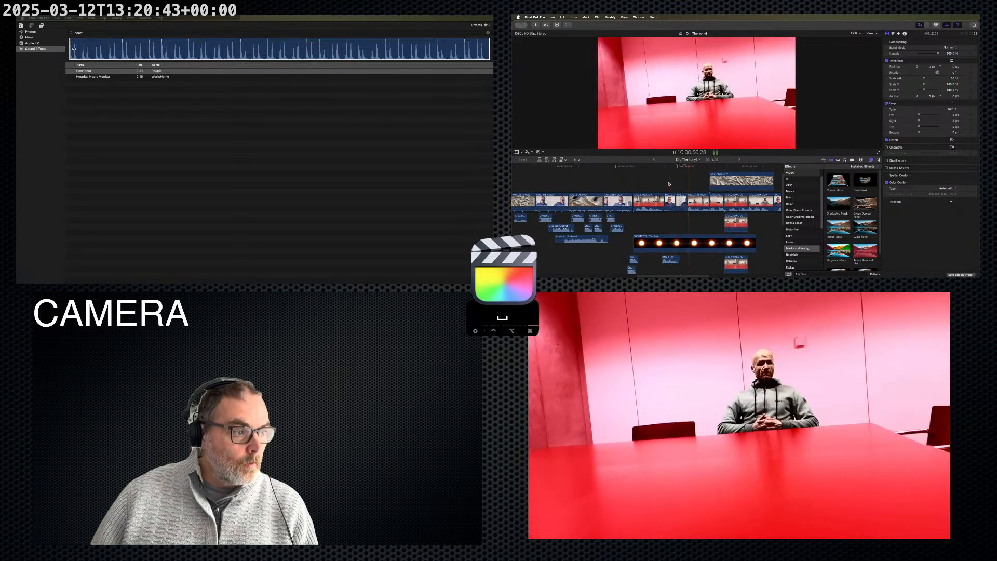
key(space)
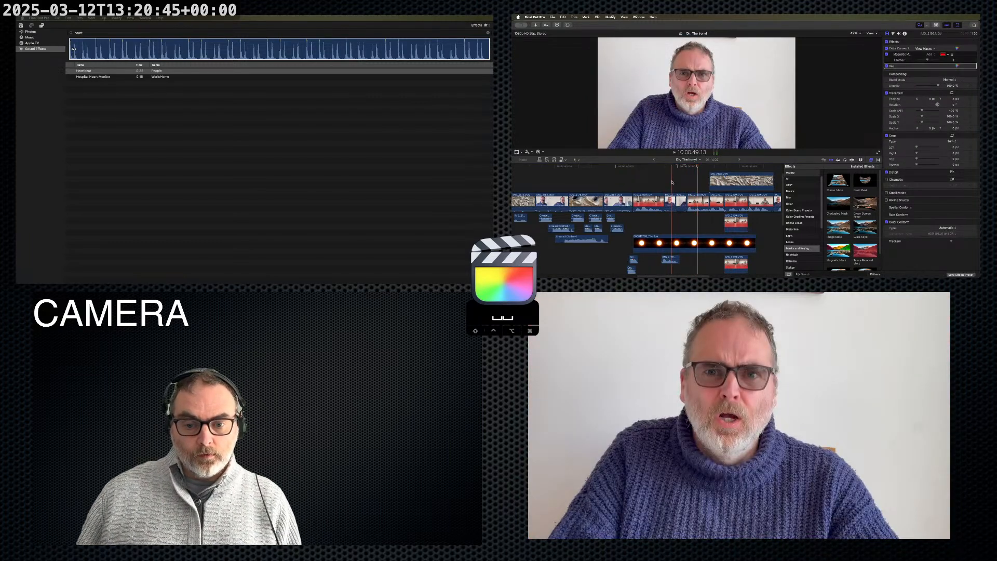
key(space)
key(space)
key(space)
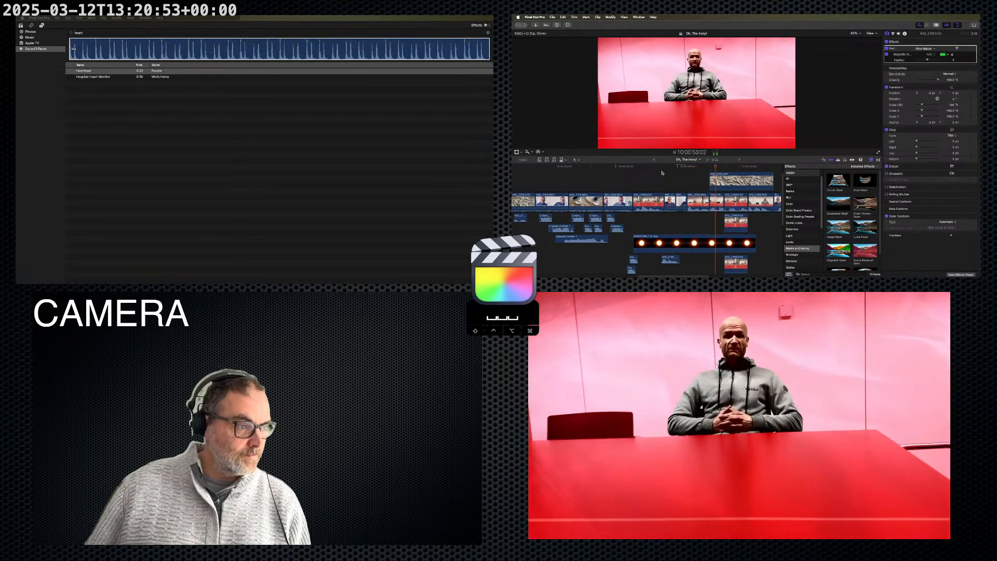
key(space)
- Add a long fade-in to the heartbeat, ending where the pitched meeting-room audio begins, and play back from 10:00:23
scroll(662, 202, down, 5)
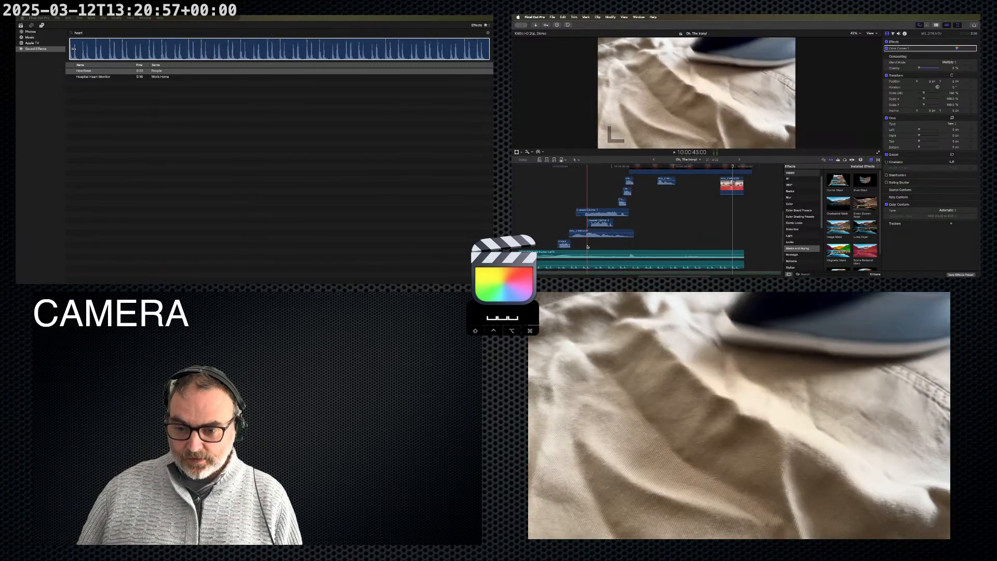
scroll(597, 248, down, 2)
click(609, 250)
scroll(608, 251, left, 10)
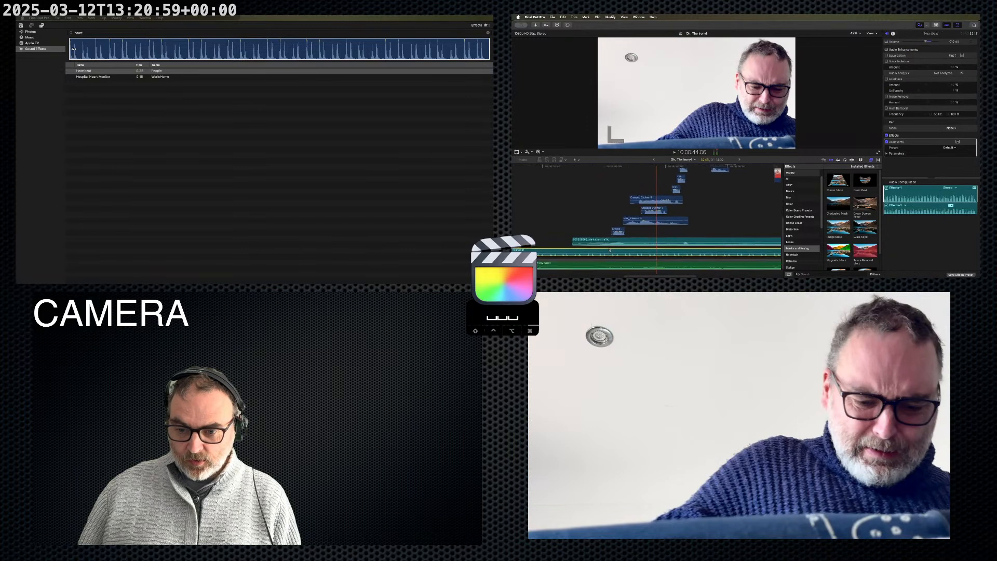
scroll(609, 250, right, 1)
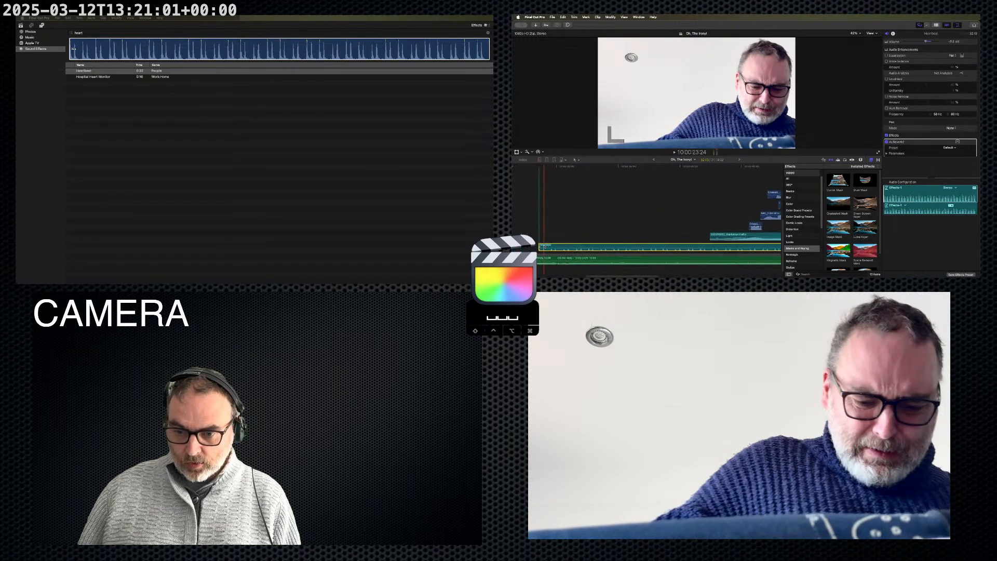
drag(541, 247, 712, 246)
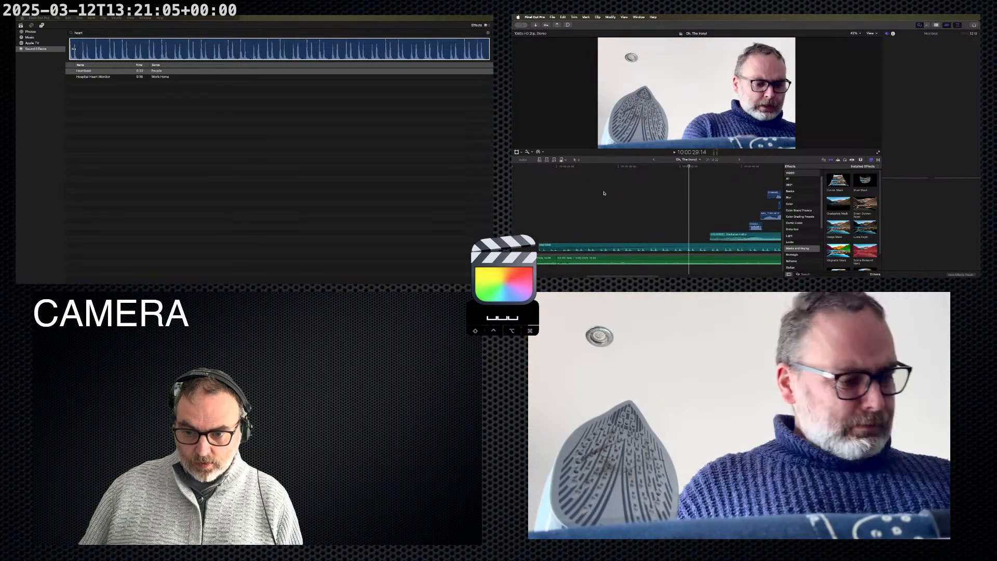
click(533, 196)
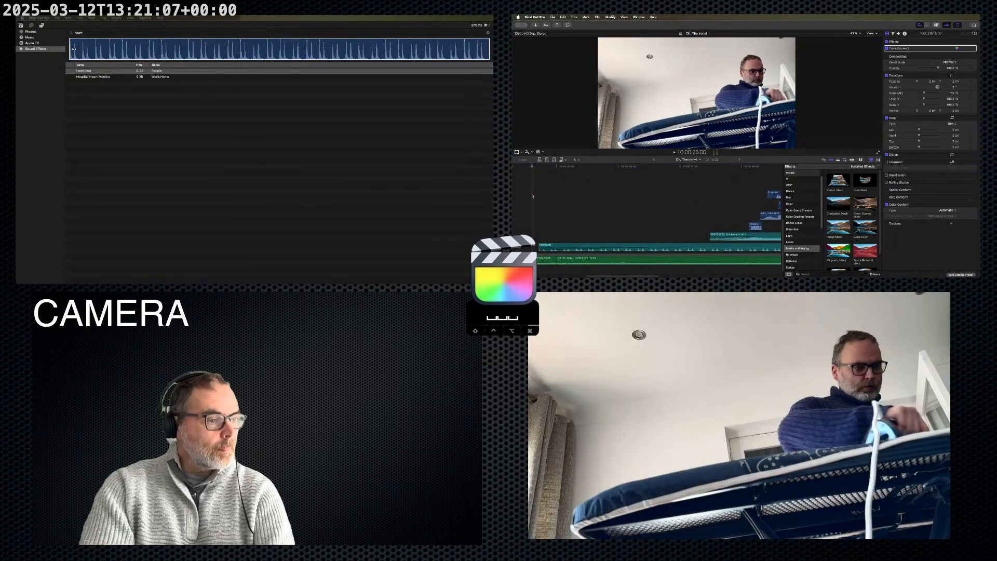
key(space)
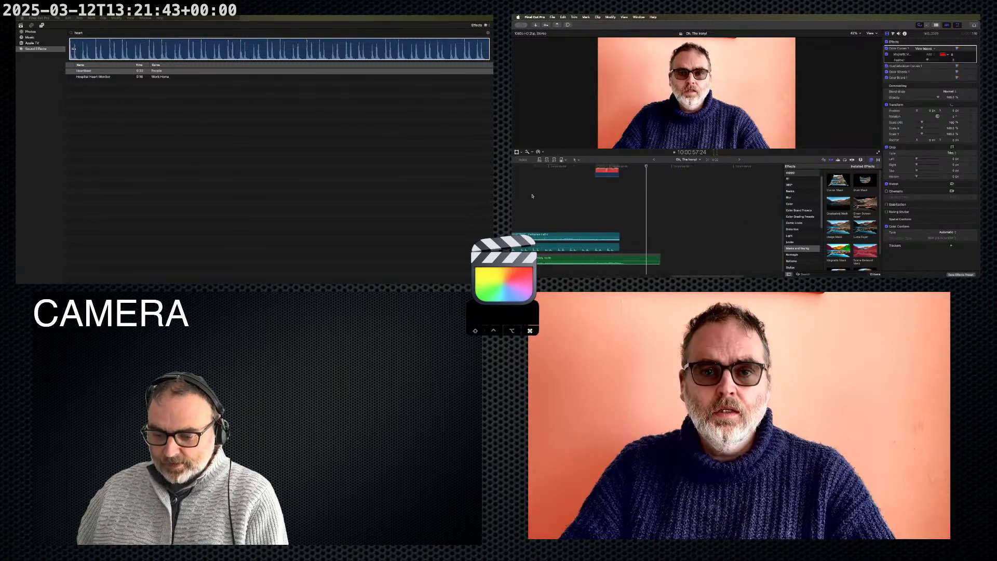
- Copy the graded orange-background reaction clip near 10:00:58 as the source for its colour effects
key(super+minus)
key(super+minus)
scroll(644, 204, up, 8)
scroll(643, 205, left, 4)
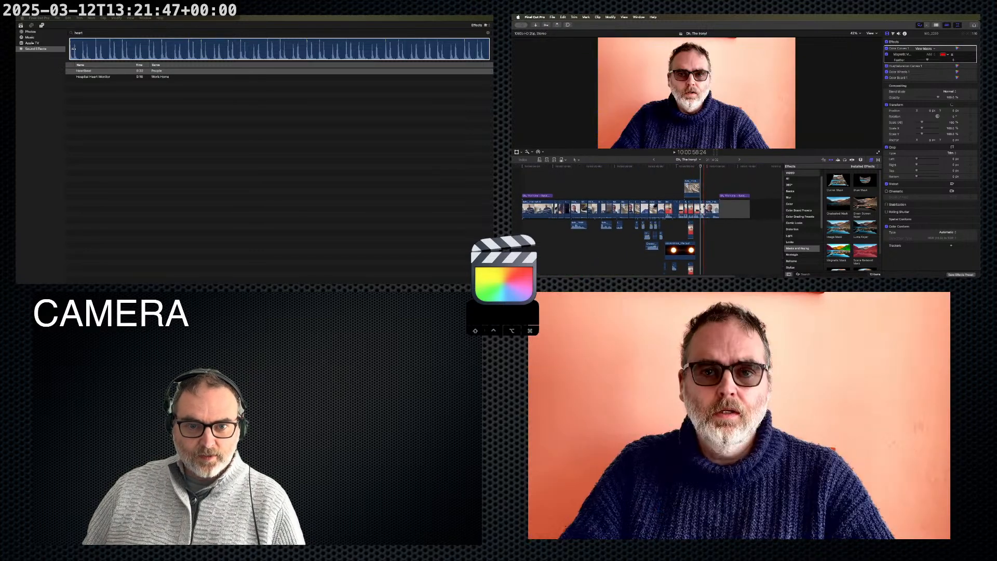
click(702, 209)
key(super+c)
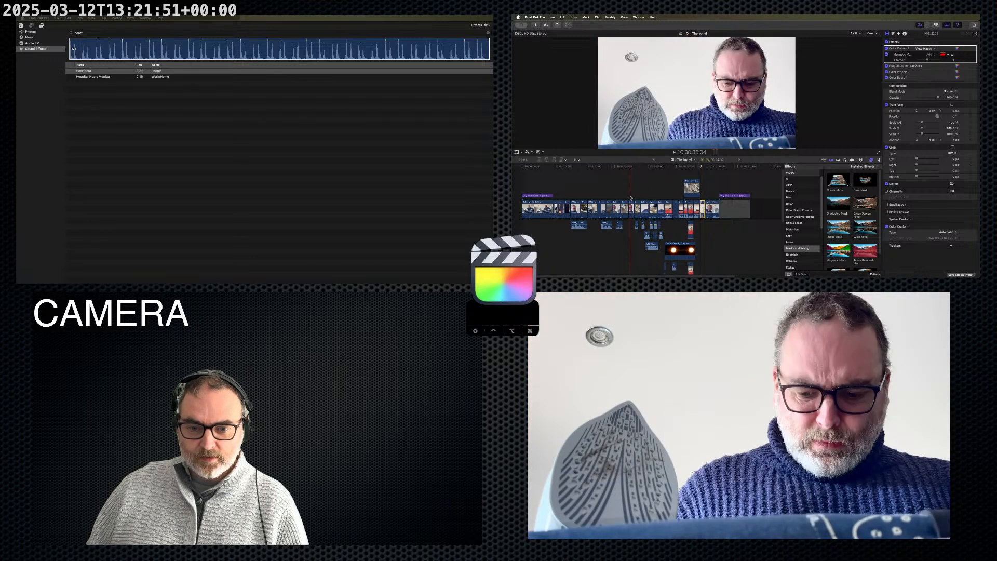
- Try pasting all of the copied clip's effects onto both adjoining white-background reaction clips at about 10:00:49
click(675, 208)
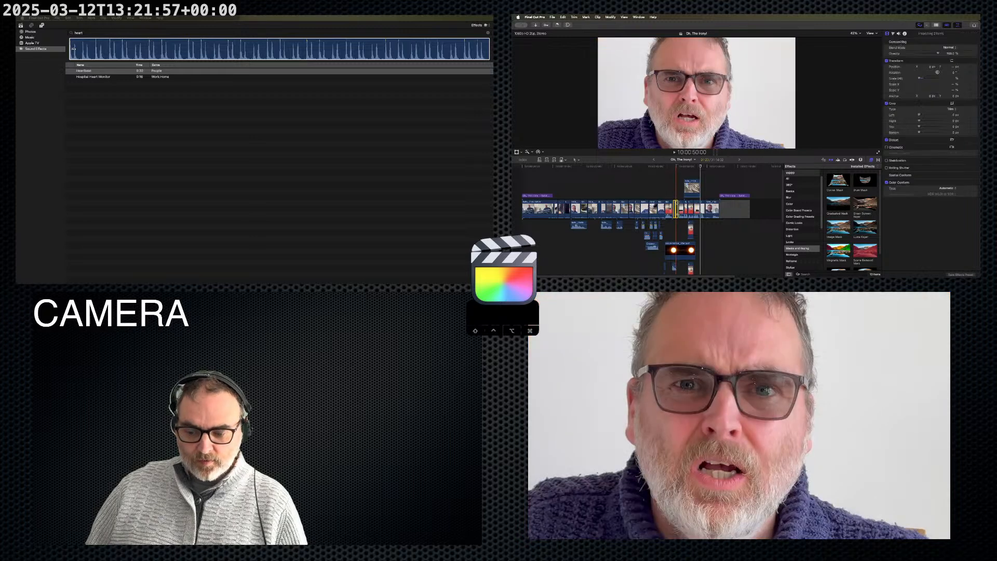
key(alt+super+v)
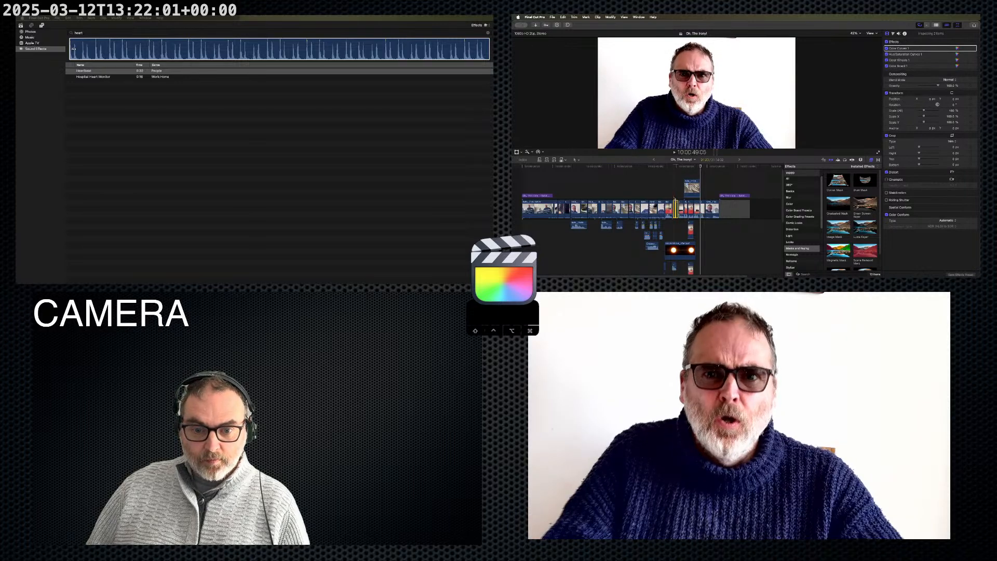
click(674, 198)
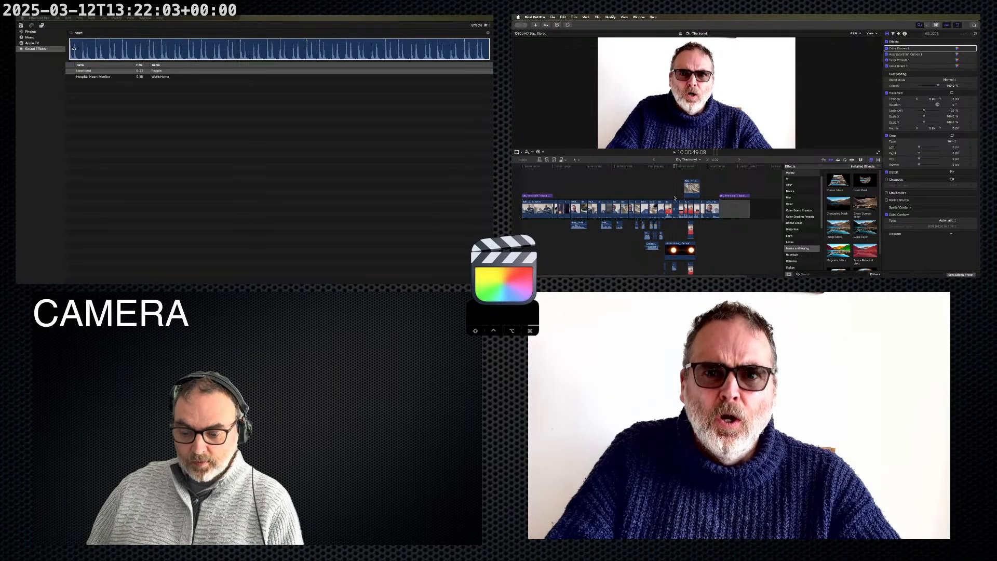
key(super+equal)
key(super+equal)
key(super+equal)
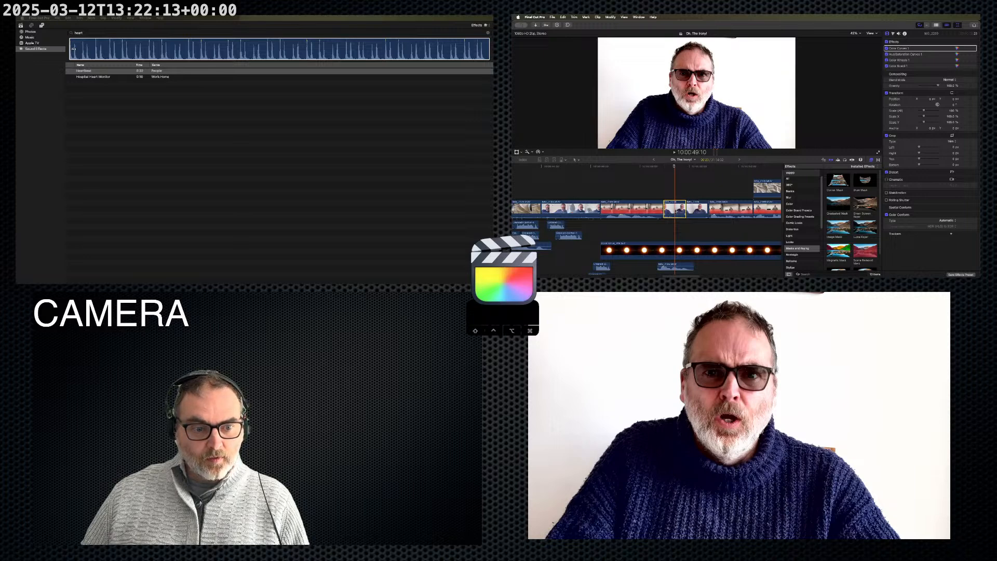
- Review the pasted colour corrections on the two reaction clips and undo the effects paste
click(893, 34)
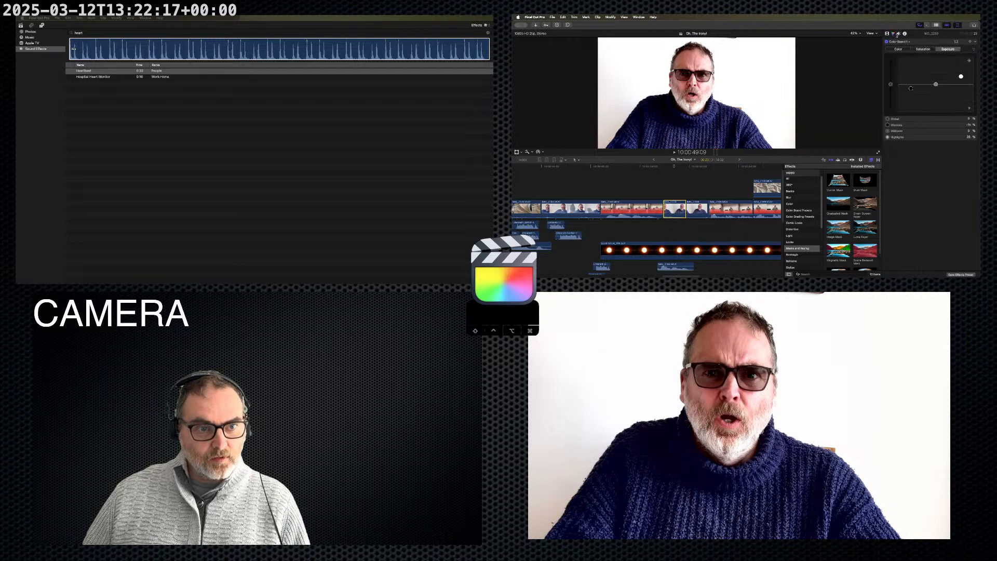
click(898, 40)
click(900, 54)
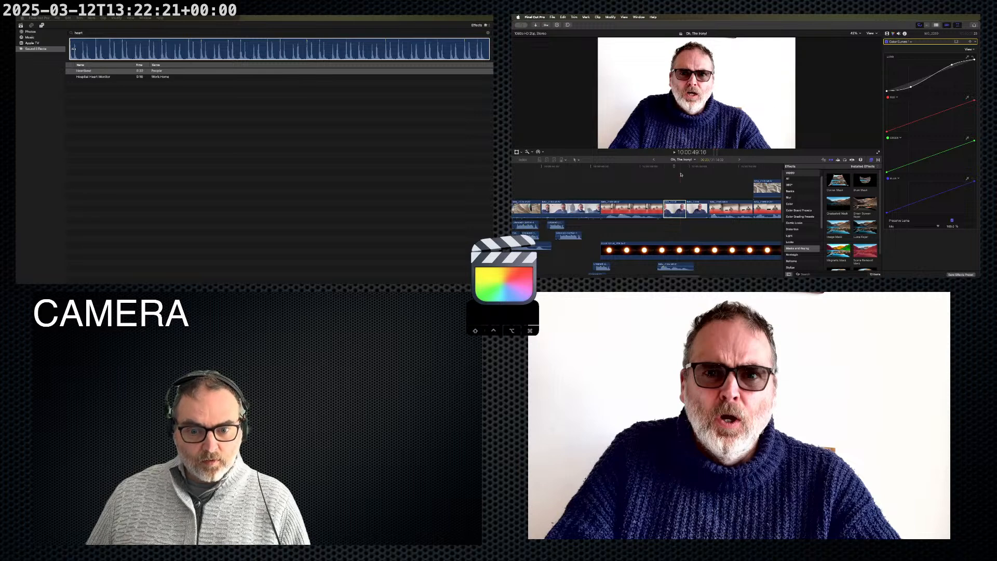
click(695, 166)
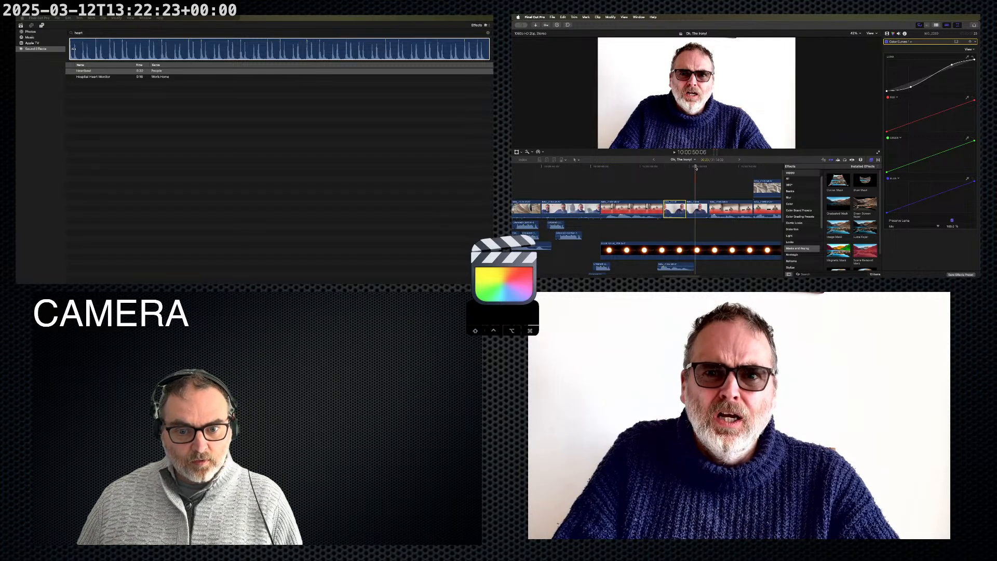
click(694, 186)
click(693, 185)
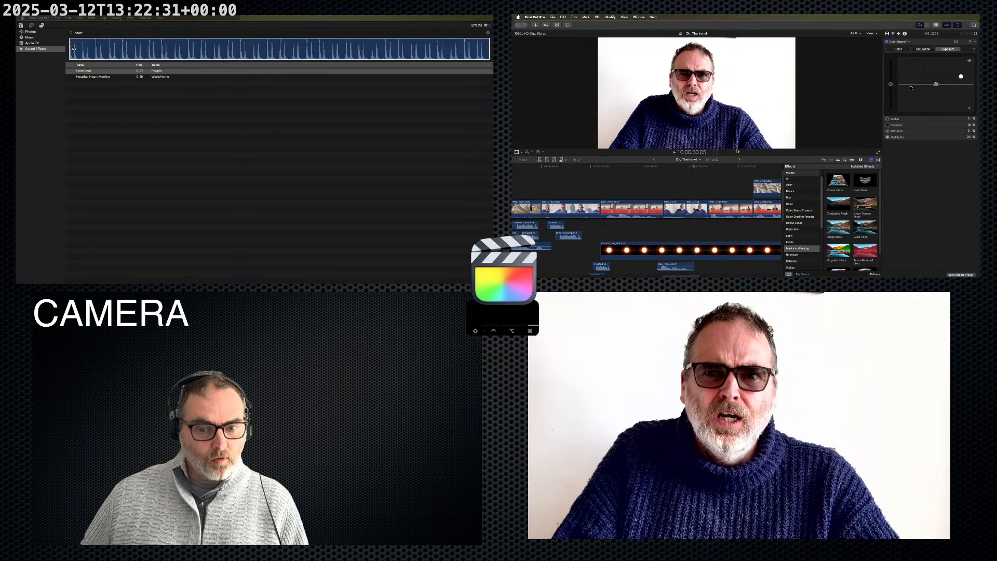
key(super+z)
- Paste only the Color Curves, Hue/Saturation Curves, Color Wheels and Color Board attributes onto both reaction clips, leaving out the transform
drag(682, 192, 691, 202)
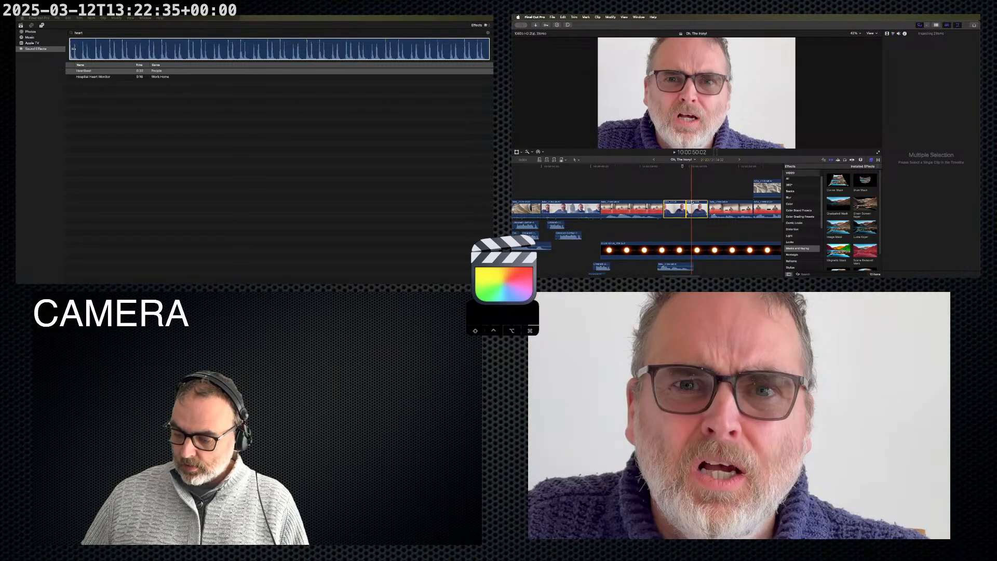
key(shift+super+v)
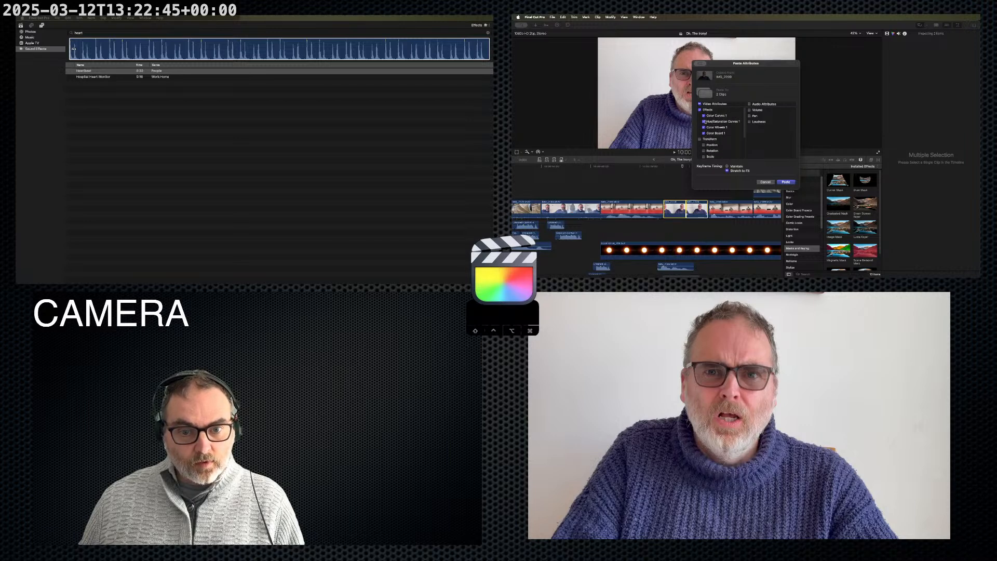
click(785, 182)
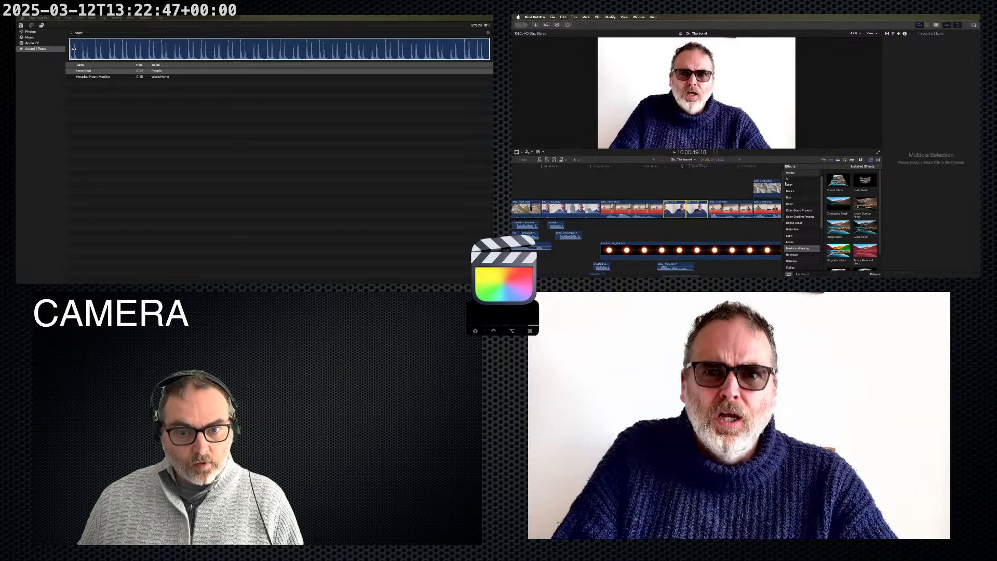
click(692, 183)
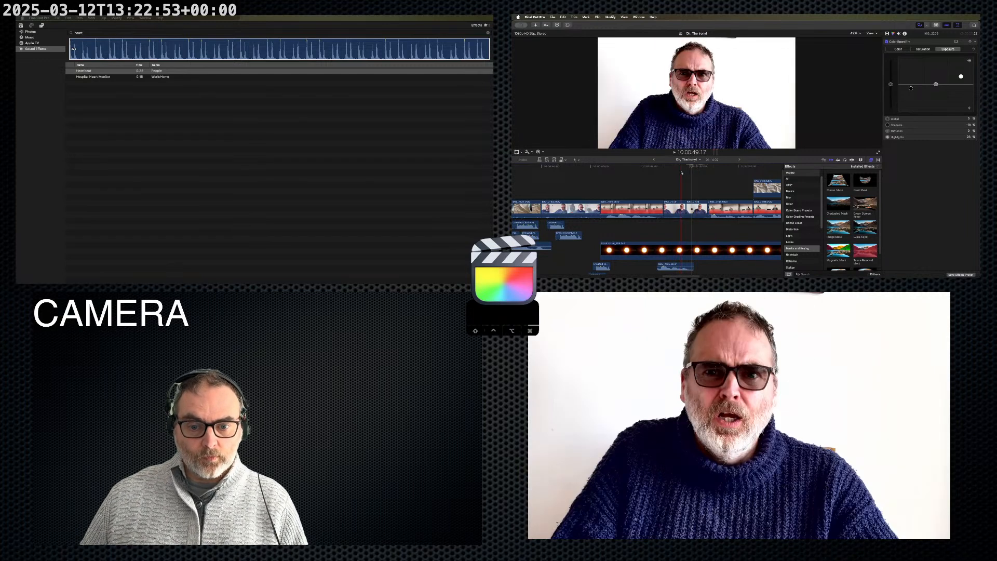
- Apply the Magnetic Mask effect to the first white-background reaction clip at about 10:00:49 and switch off its mask component
click(675, 208)
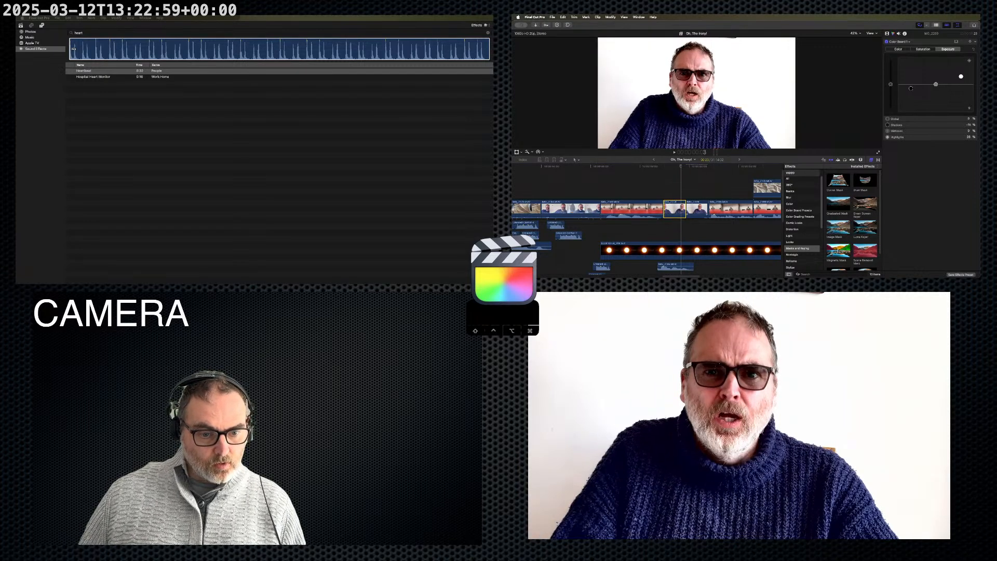
drag(838, 251, 680, 214)
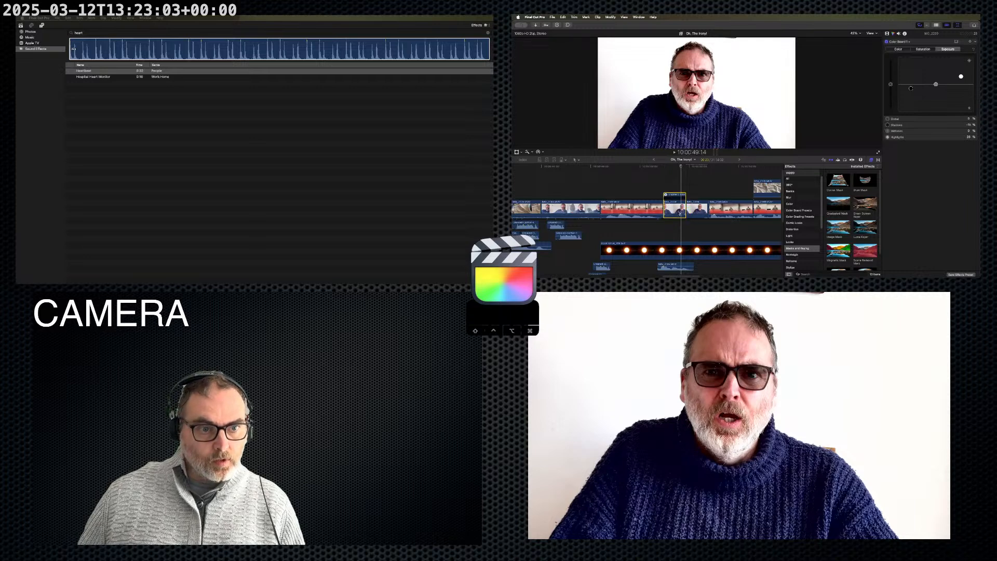
click(887, 33)
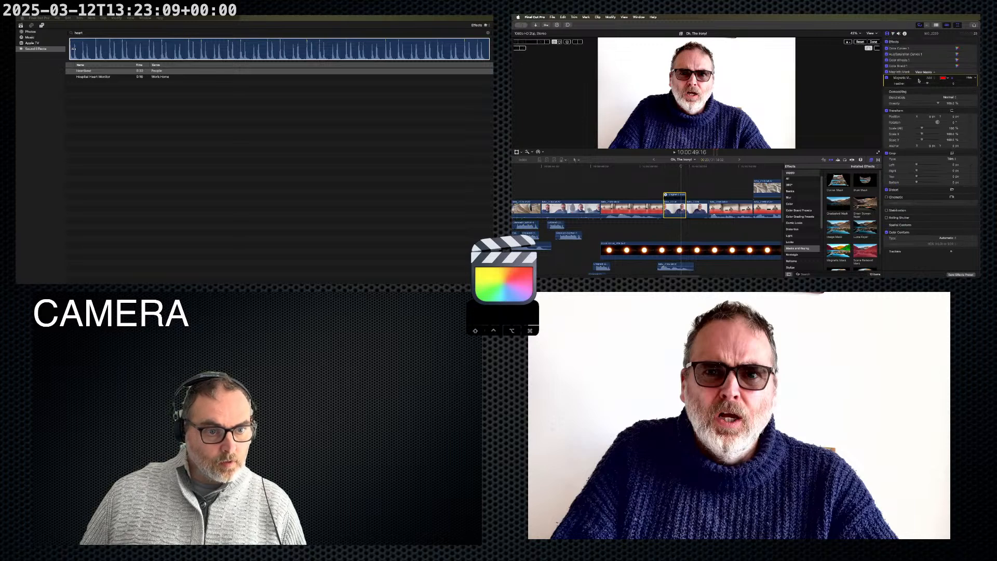
click(886, 78)
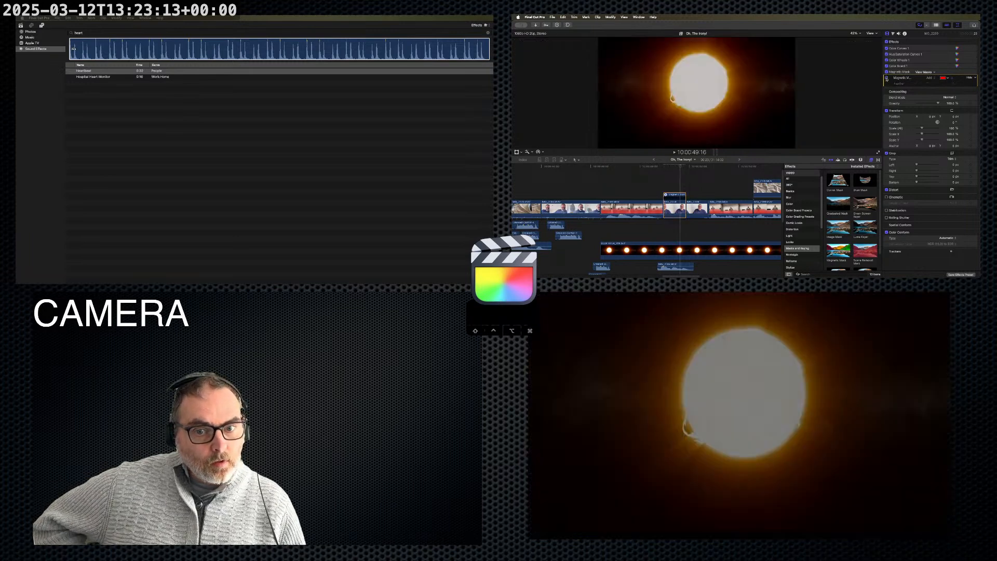
- Re-enable the first reaction clip's Magnetic Mask, add a second mask component covering the man and his sweater, and analyse the clip
click(886, 78)
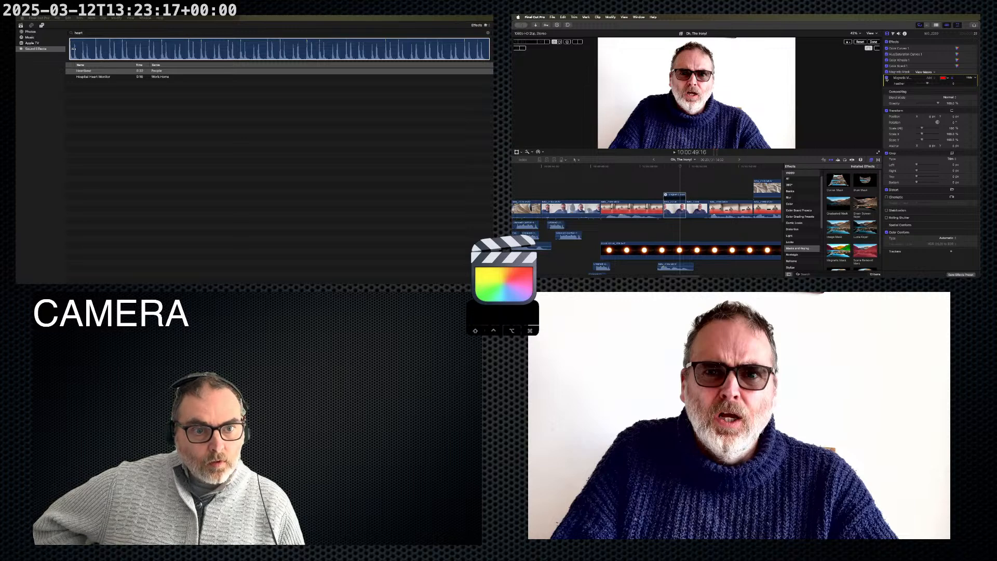
click(847, 42)
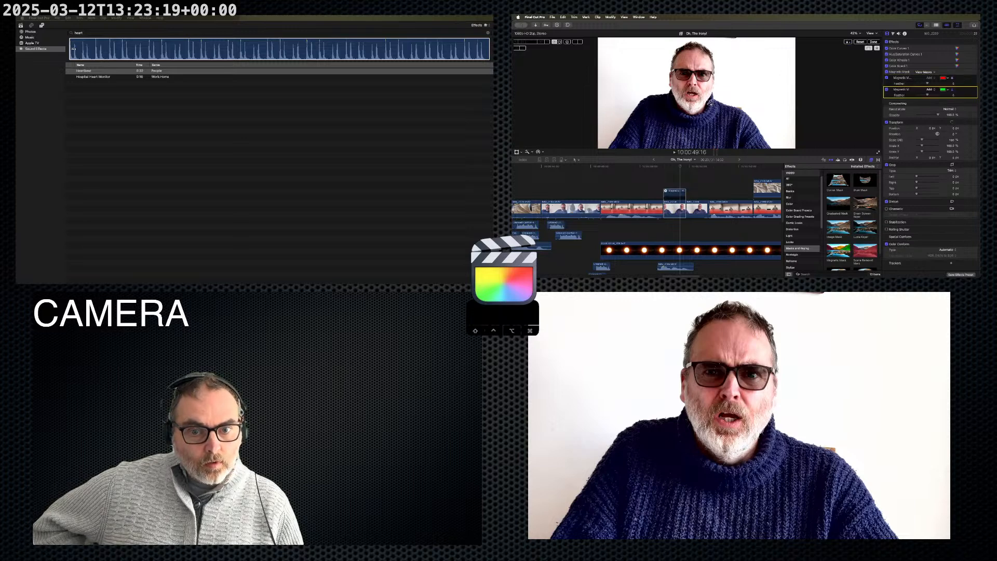
click(708, 104)
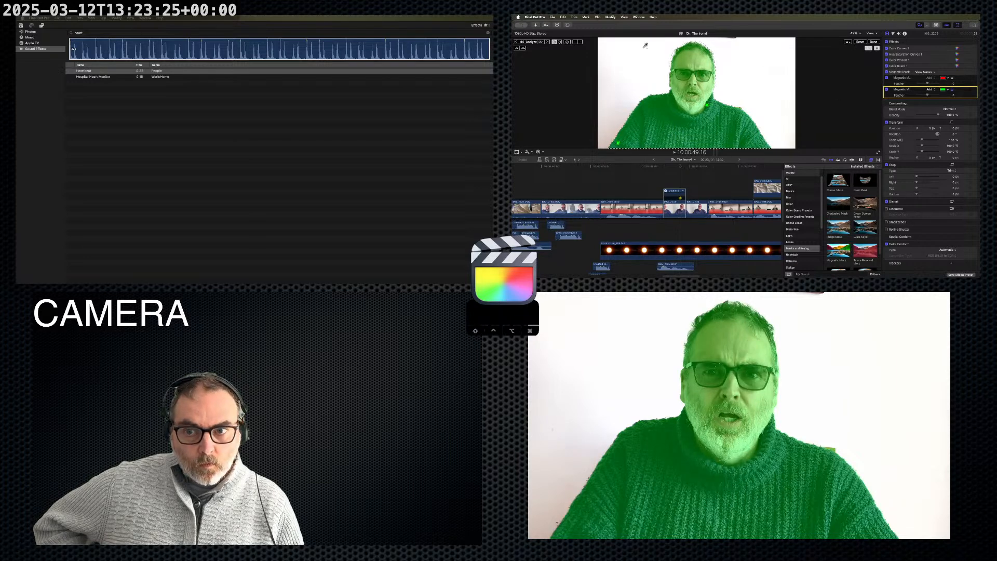
click(532, 42)
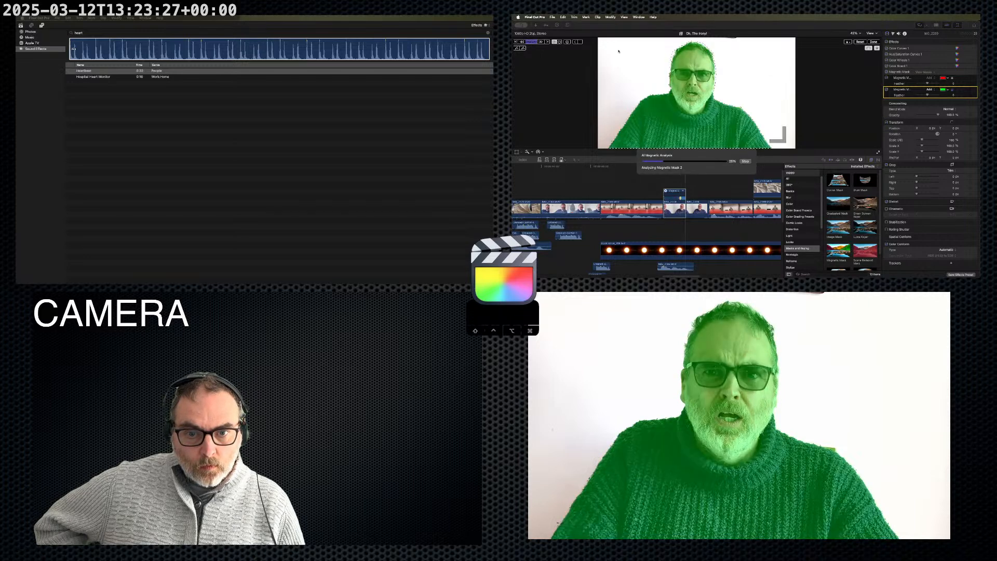
click(875, 42)
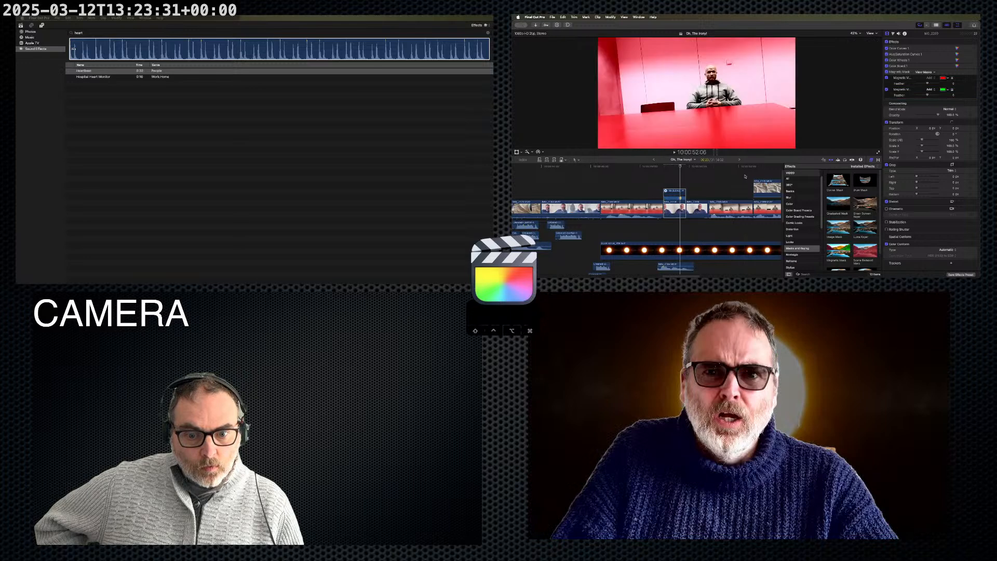
- Split the connected sun clip within a storyline and enlarge its first part so the sun fills the background behind the first reaction
click(696, 247)
key(super+g)
key(super+b)
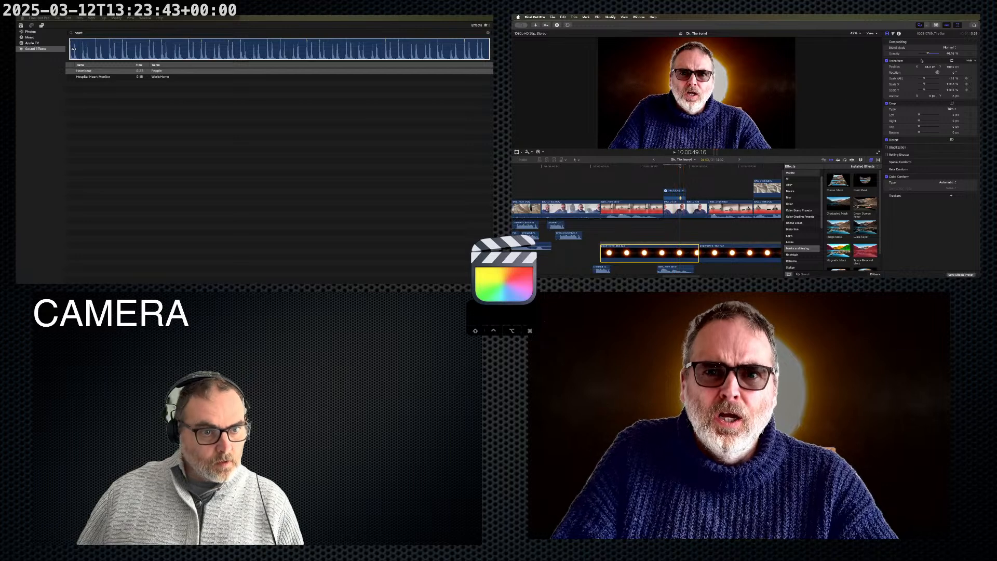
drag(924, 79, 935, 80)
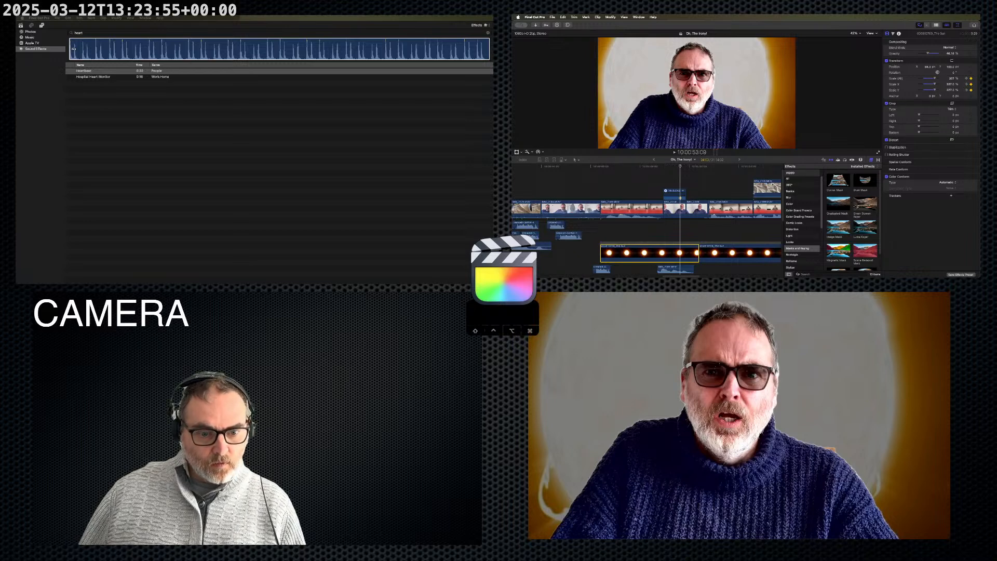
- Lower the second mask component's feather below zero on the first reaction clip, keeping Add mode, and play back the cut-out edges
click(676, 208)
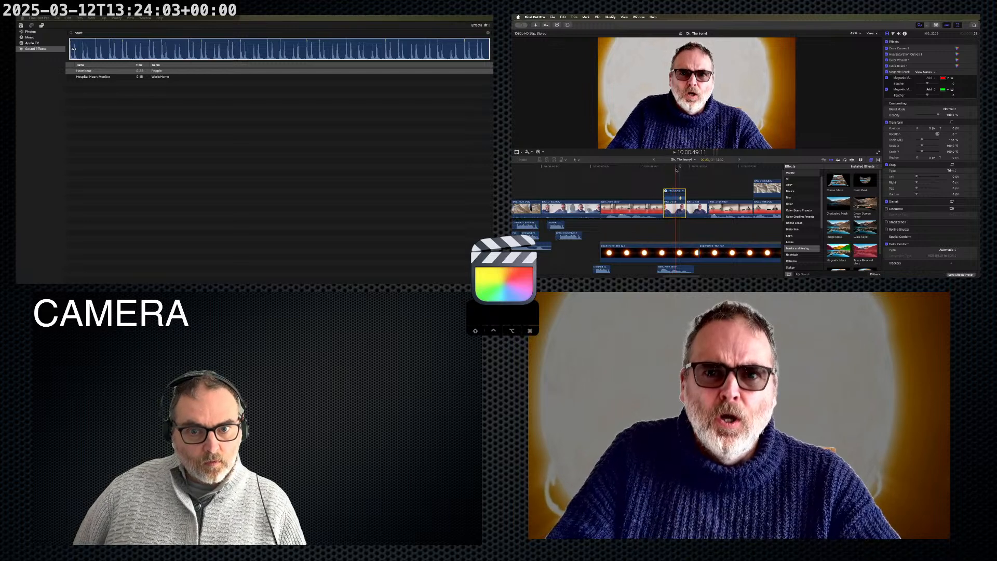
key(space)
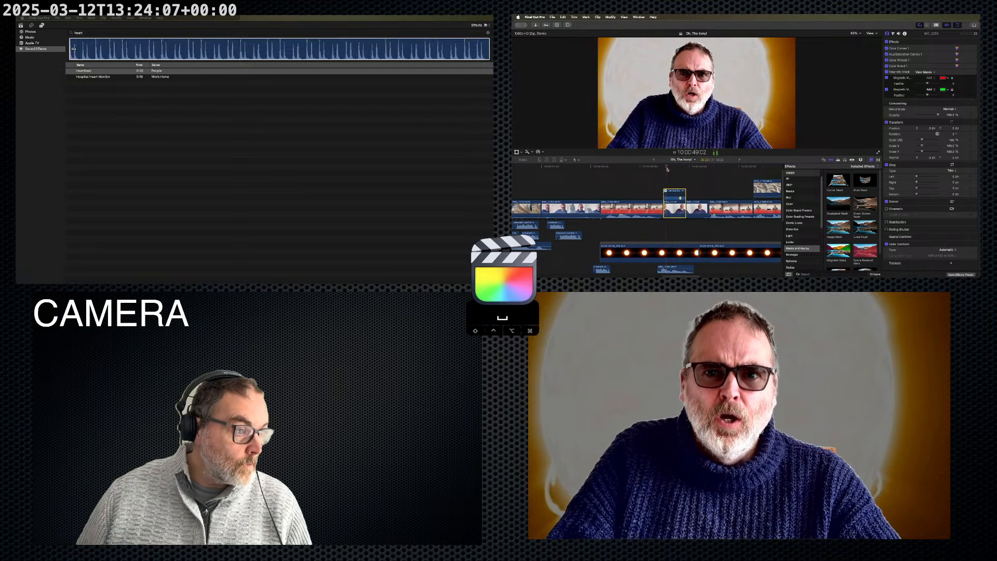
key(space)
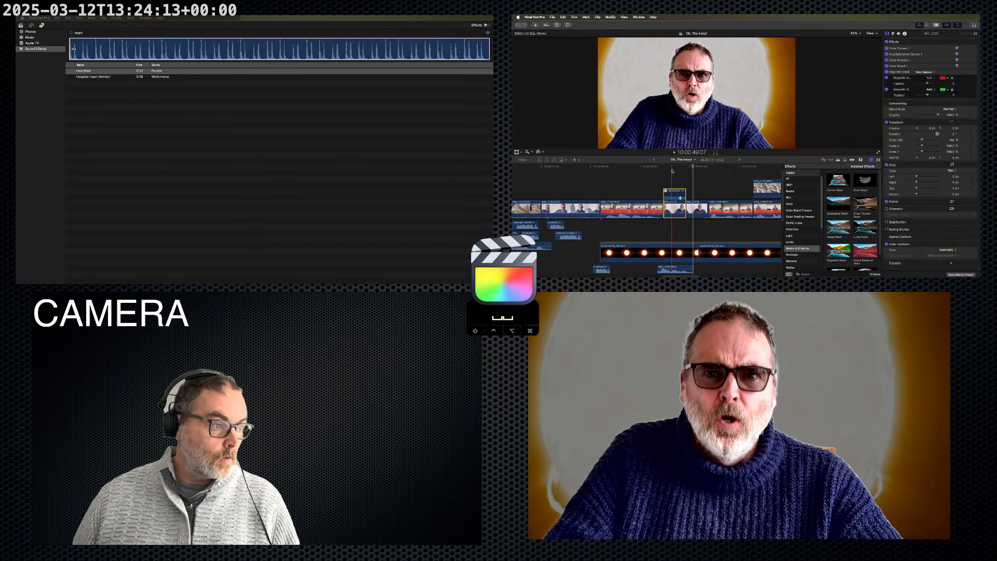
click(674, 171)
key(c)
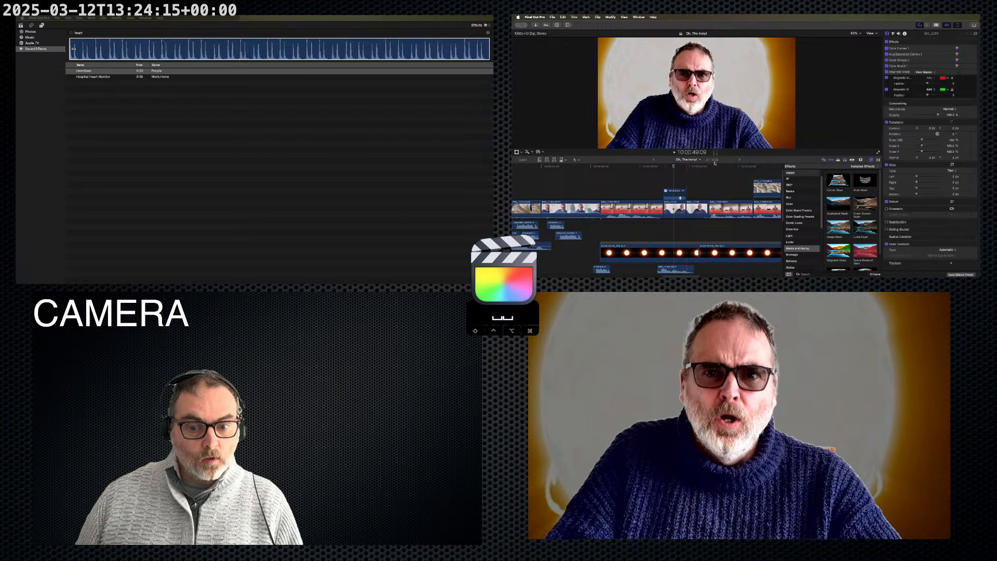
click(930, 90)
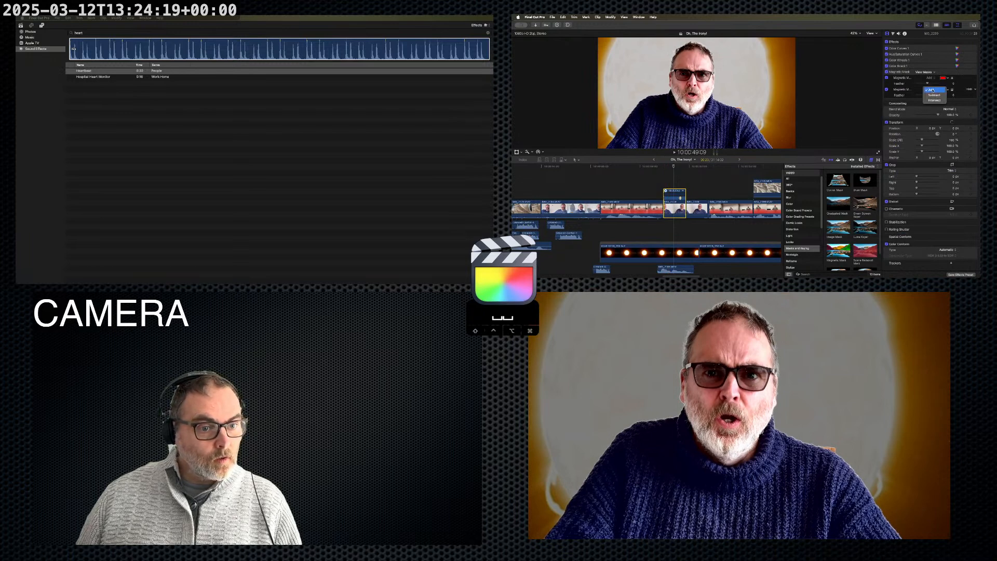
click(932, 91)
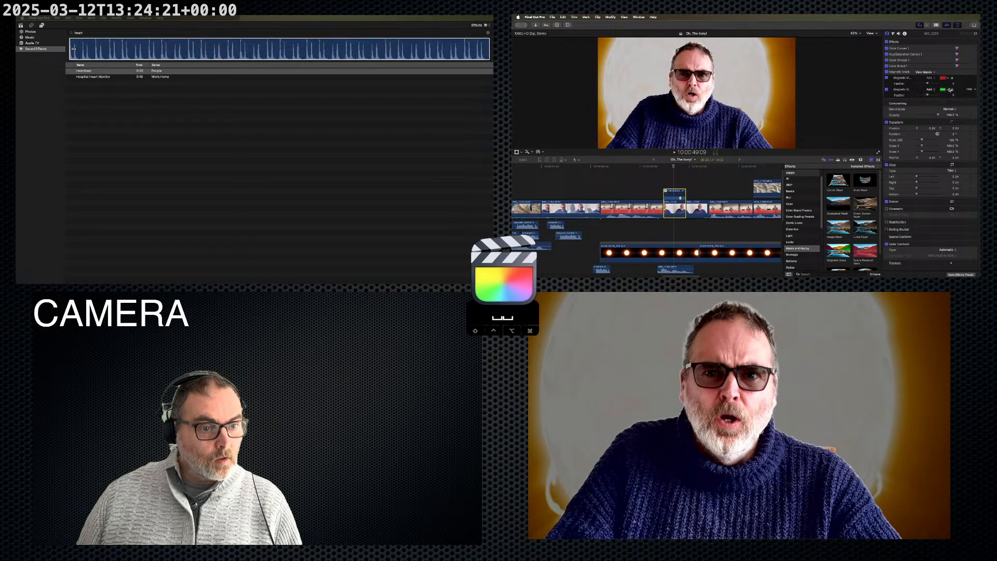
drag(928, 95, 921, 96)
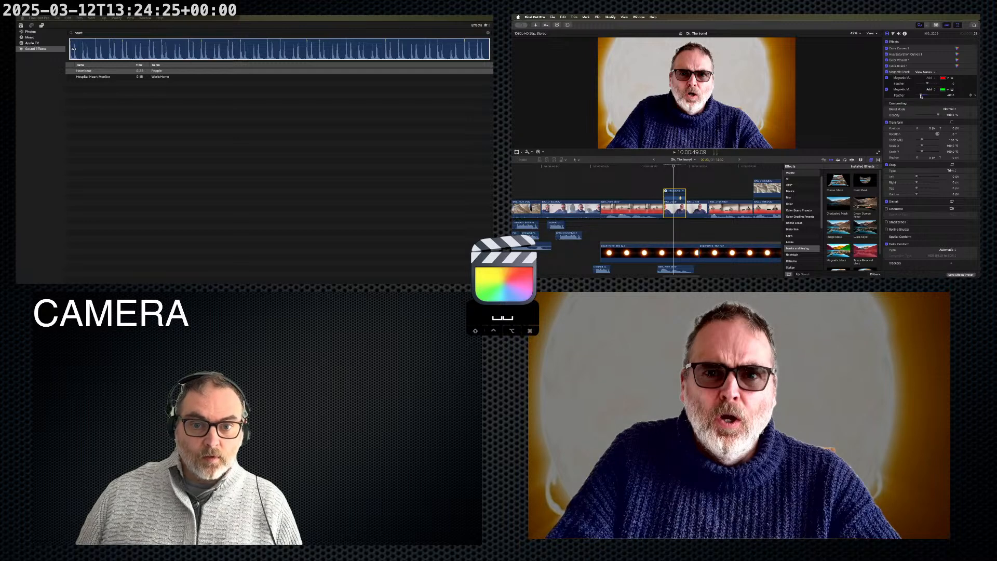
key(space)
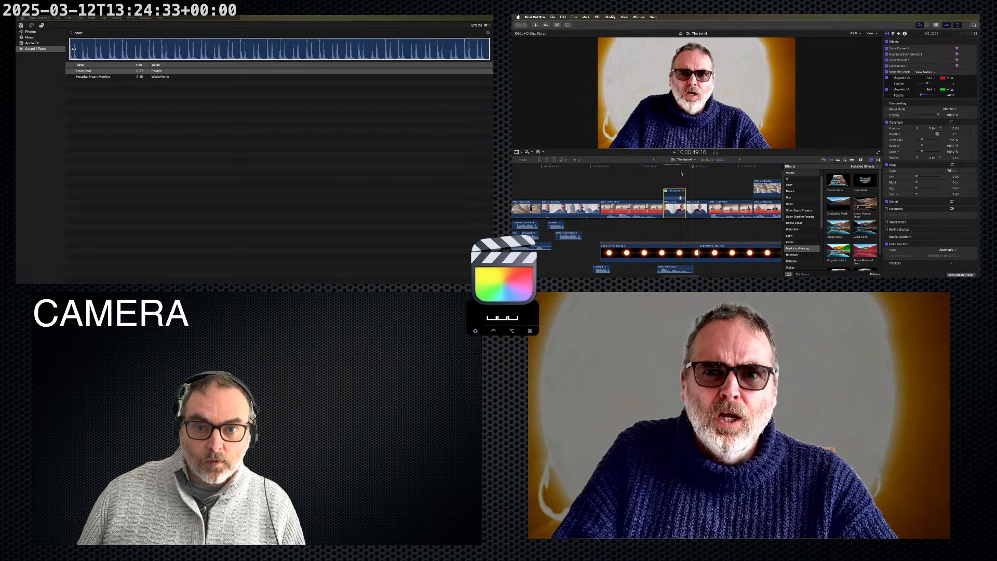
click(682, 173)
- Apply a Magnetic Mask to the second, close-up reaction clip at about 10:00:50, mask the man, and analyse the clip
click(699, 169)
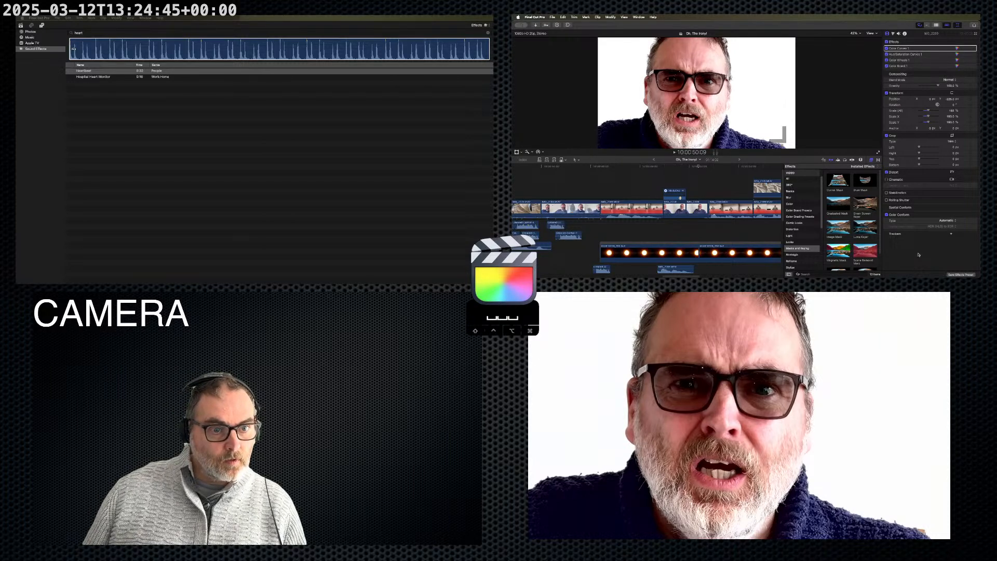
click(696, 208)
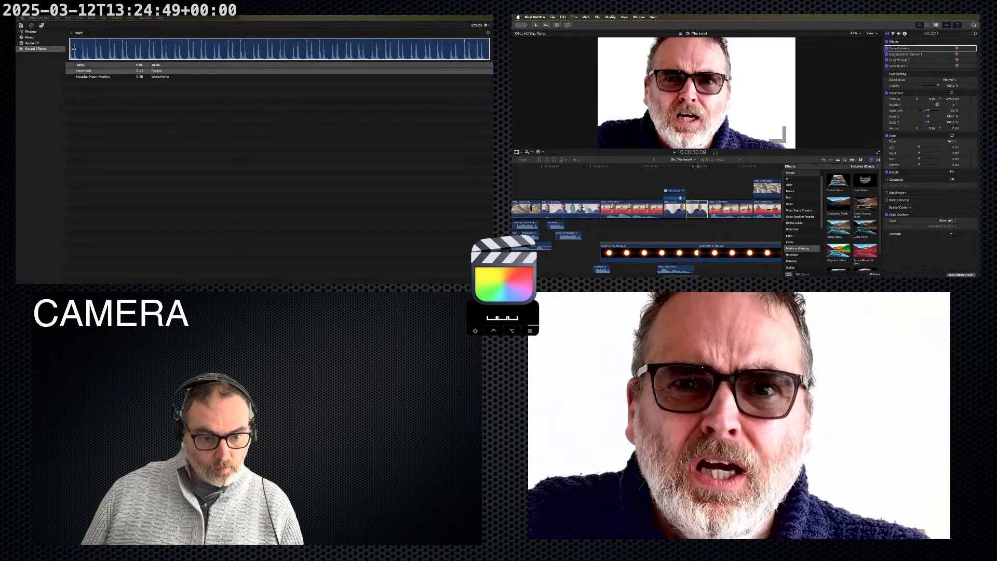
double_click(839, 251)
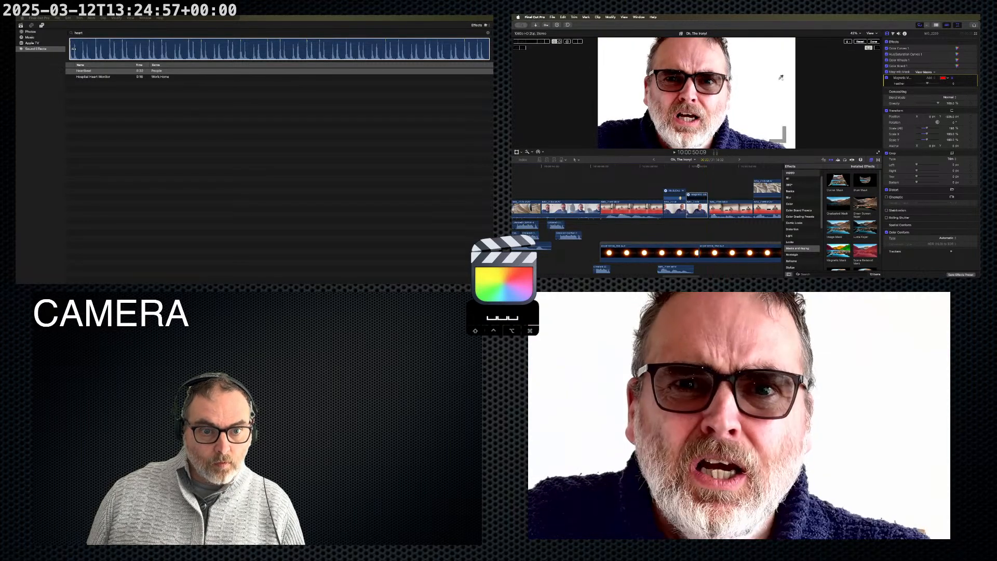
click(691, 112)
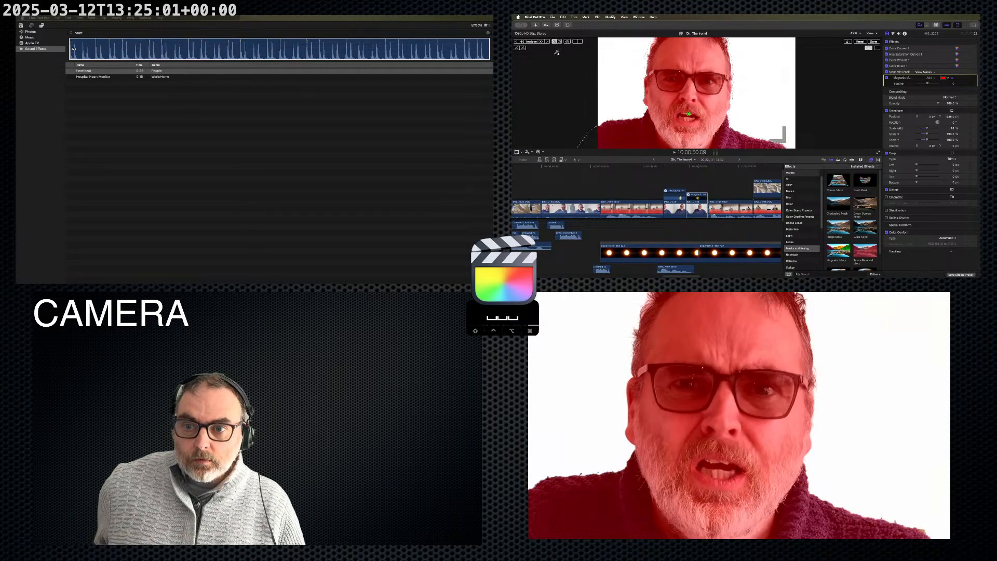
click(531, 42)
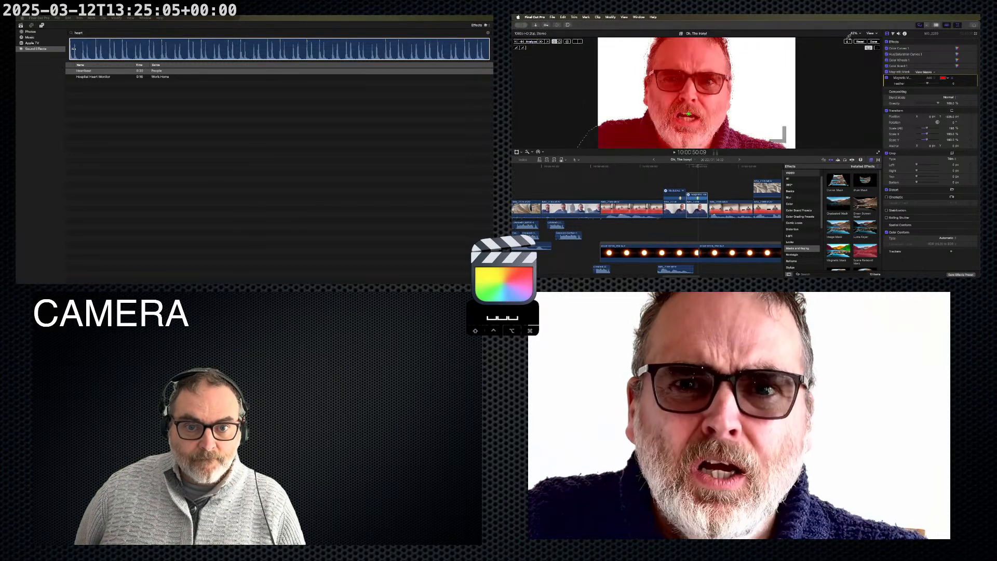
click(874, 42)
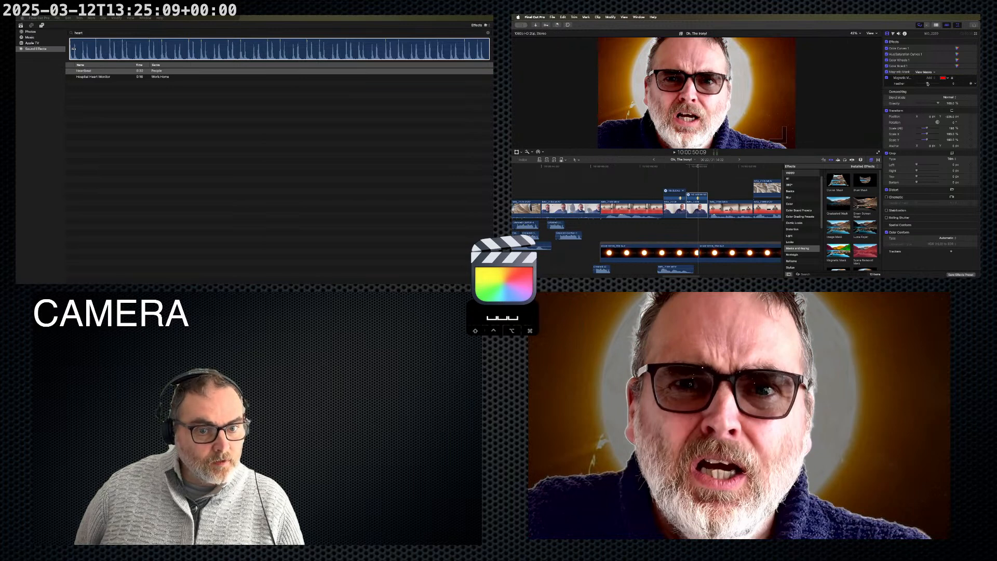
- Lower the close-up clip's Magnetic Mask feather below zero and play back the reaction sequence
drag(922, 85, 916, 86)
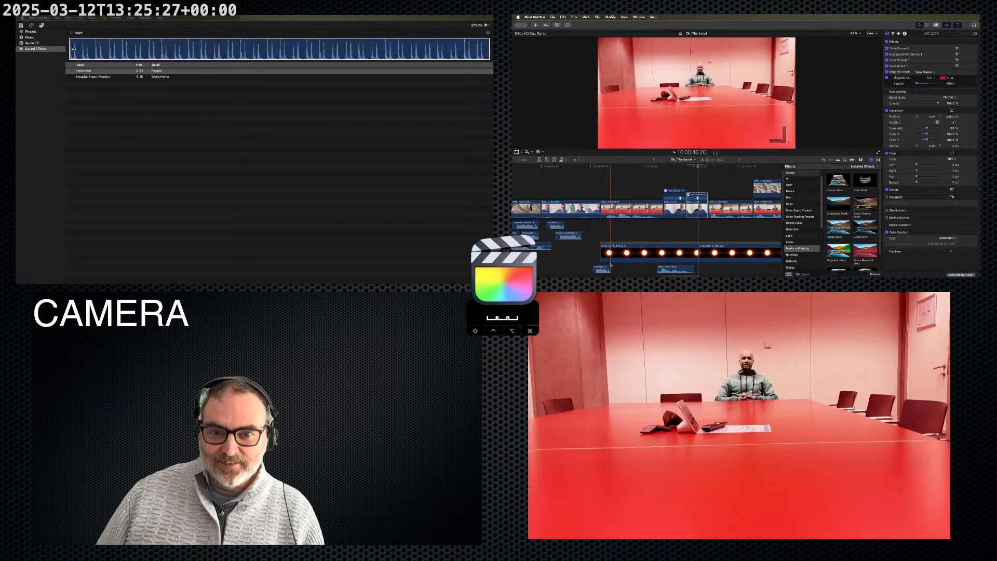
key(space)
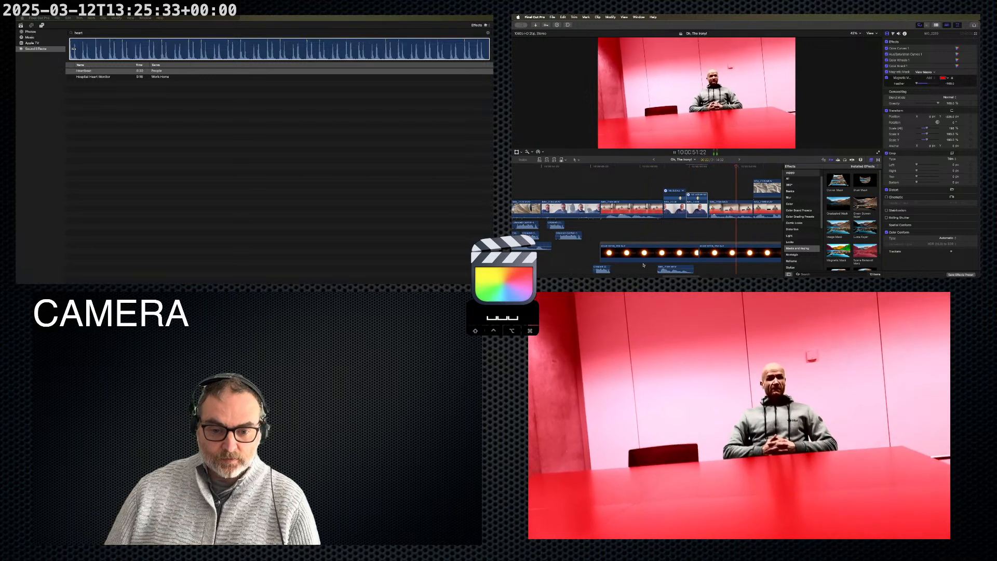
key(space)
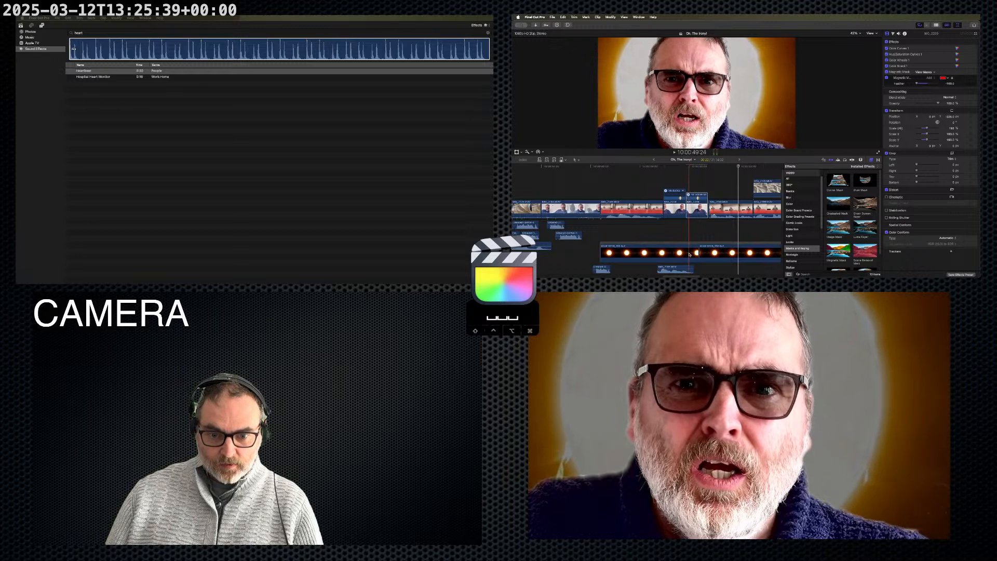
- Lift the first sun clip out of its storyline and extend its end past the close-up reaction clip
click(691, 253)
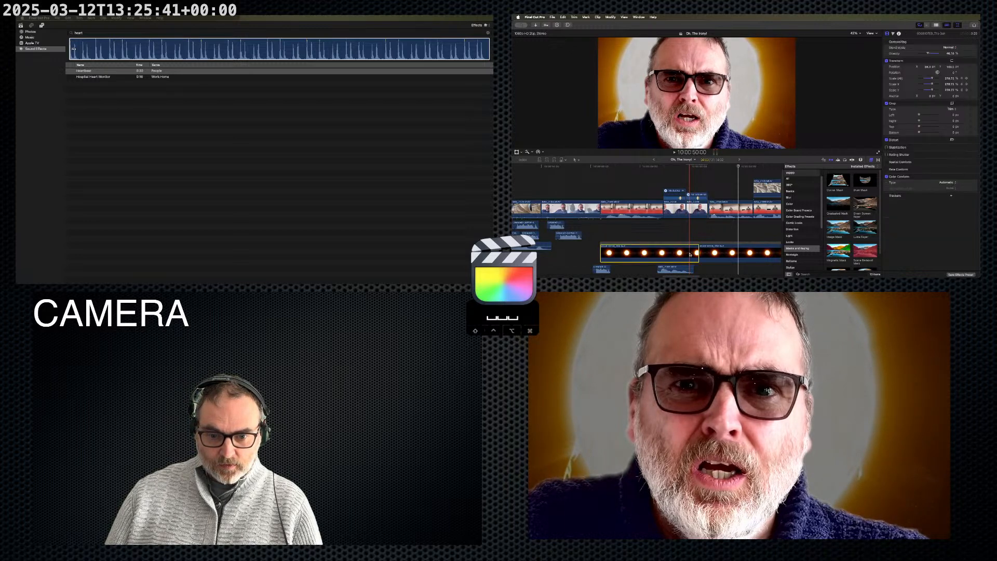
key(alt+super+Up)
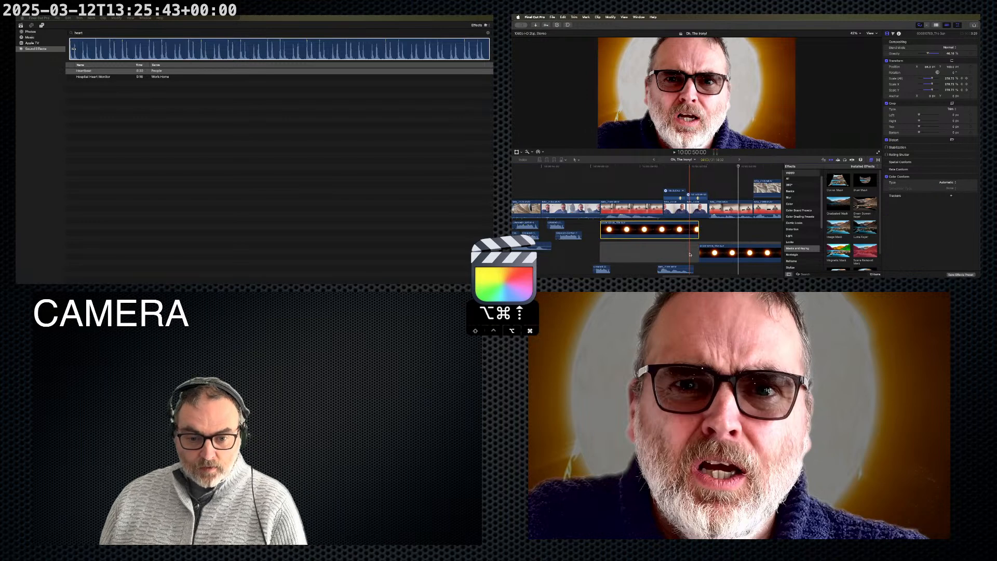
drag(698, 234, 710, 234)
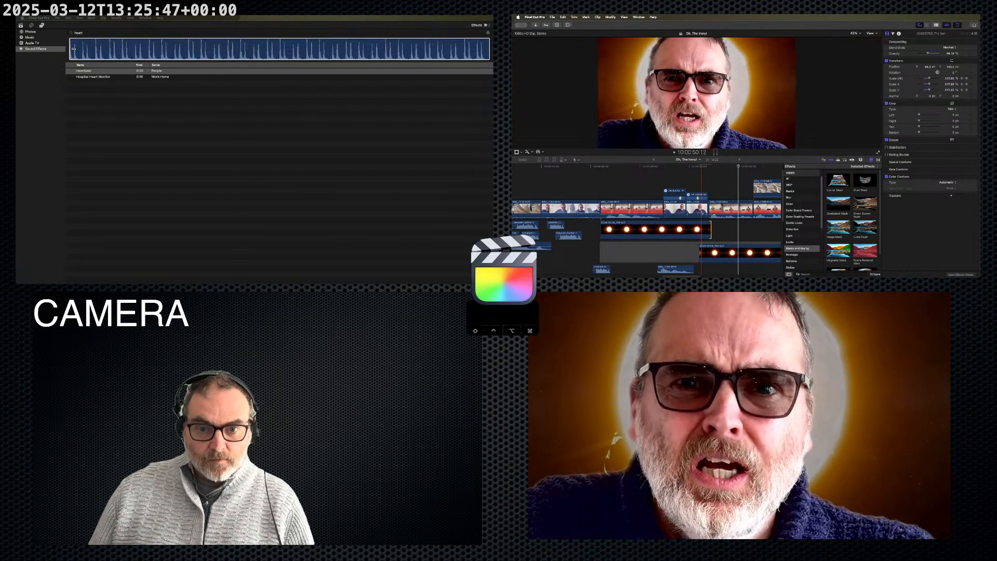
drag(711, 231, 728, 231)
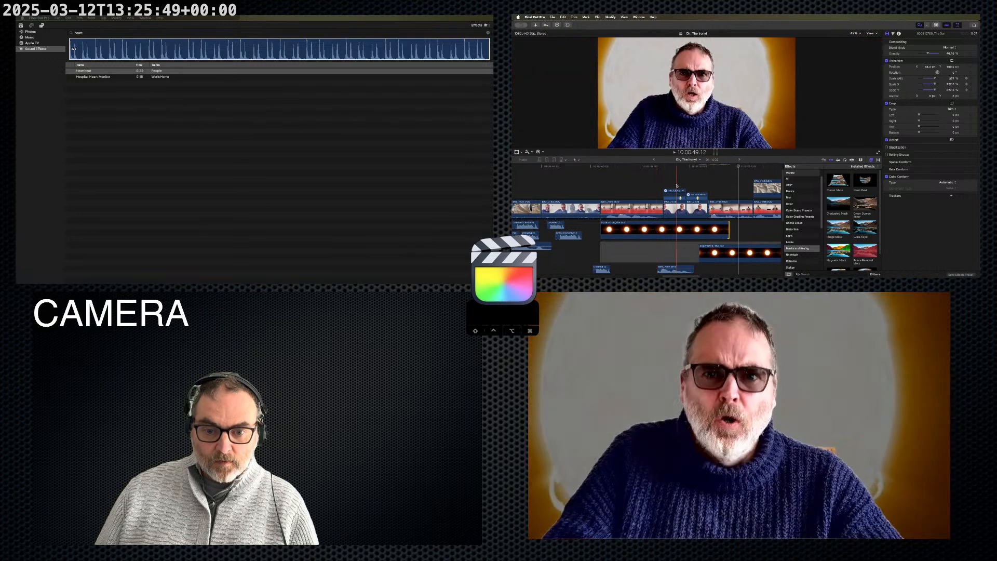
- Play back the masked reaction shots over the sun and the section that follows them
key(space)
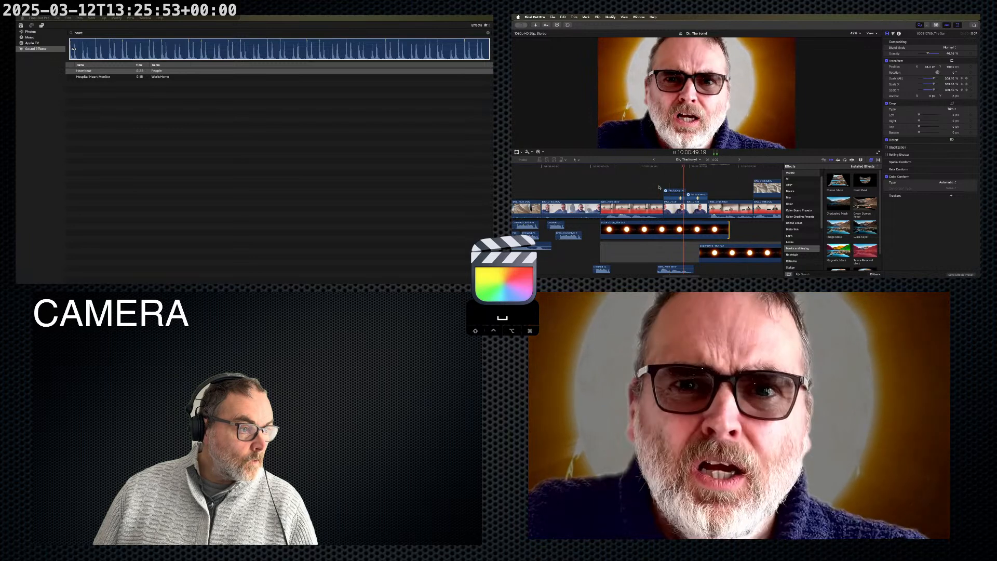
key(space)
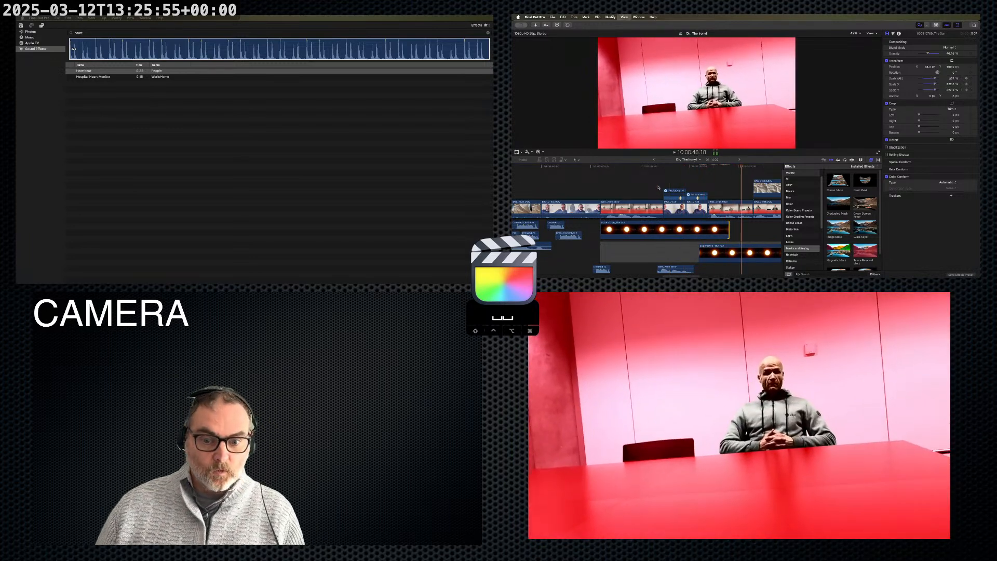
key(space)
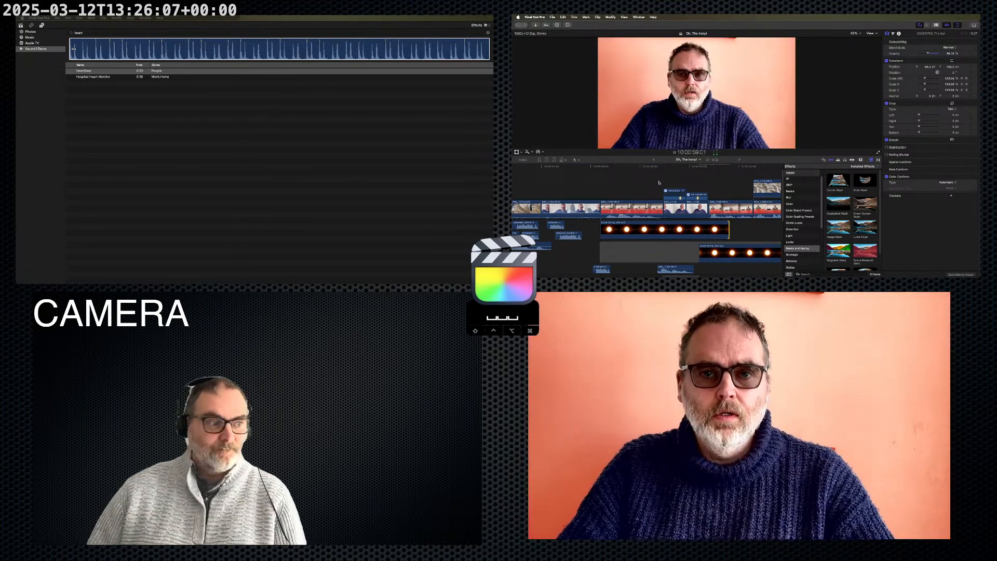
key(space)
- Extend the end of the first green background audio clip up to the next one and preview the edit from its opening title
key(shift+z)
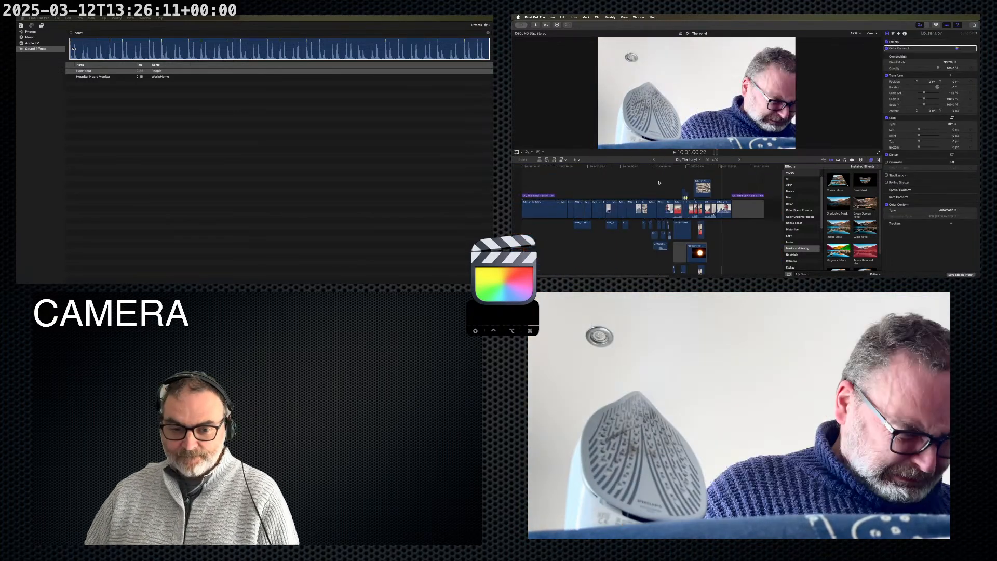
scroll(717, 244, down, 3)
scroll(718, 245, down, 2)
drag(599, 256, 624, 256)
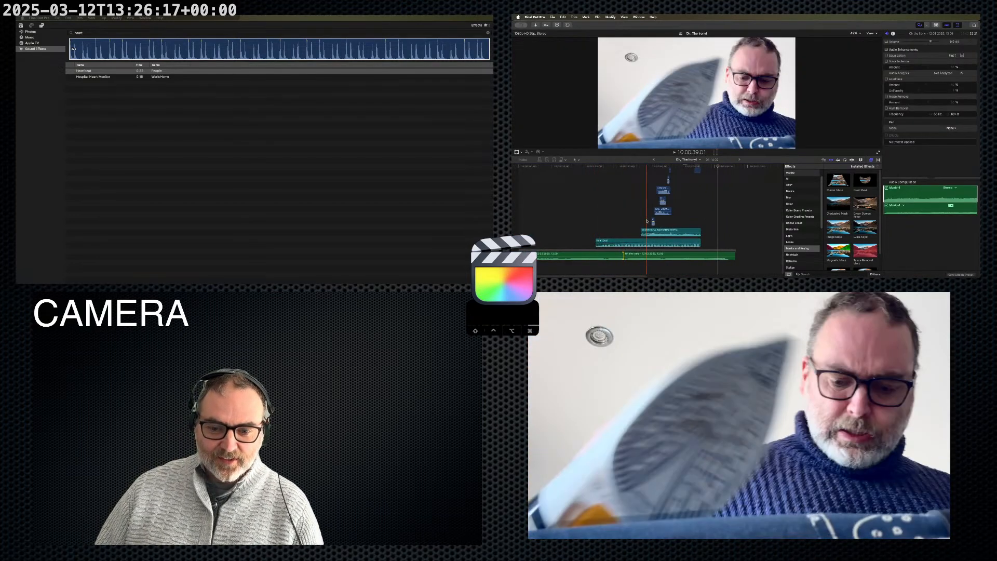
key(shift+z)
key(space)
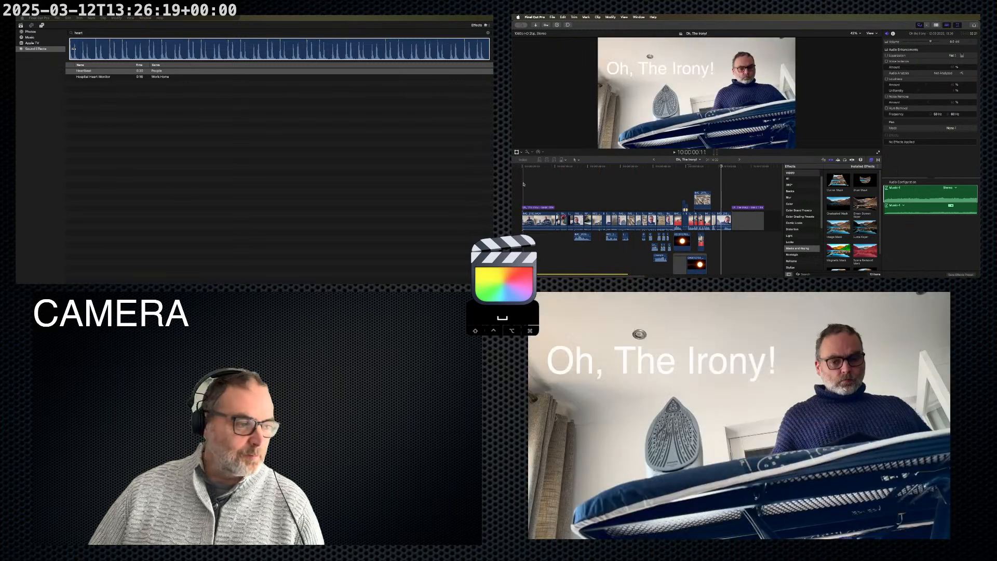
key(space)
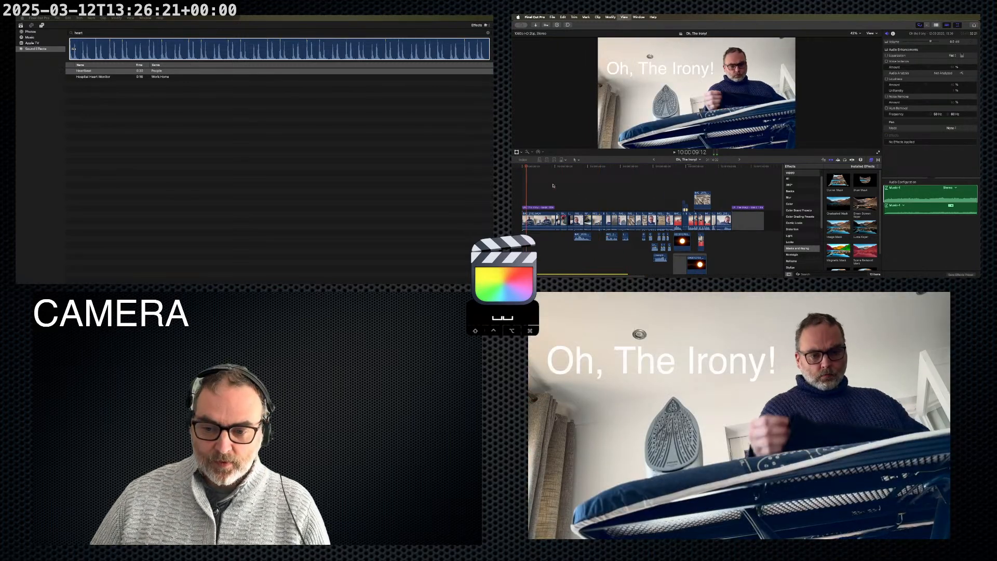
- Trim the join between the two green background audio clips earlier in two passes and play back the ending through the closing title
key(space)
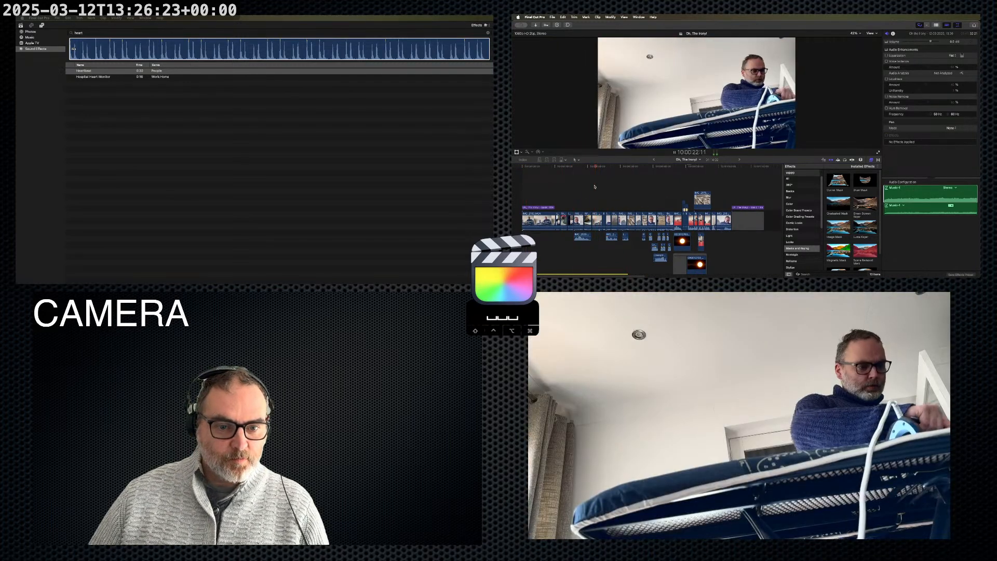
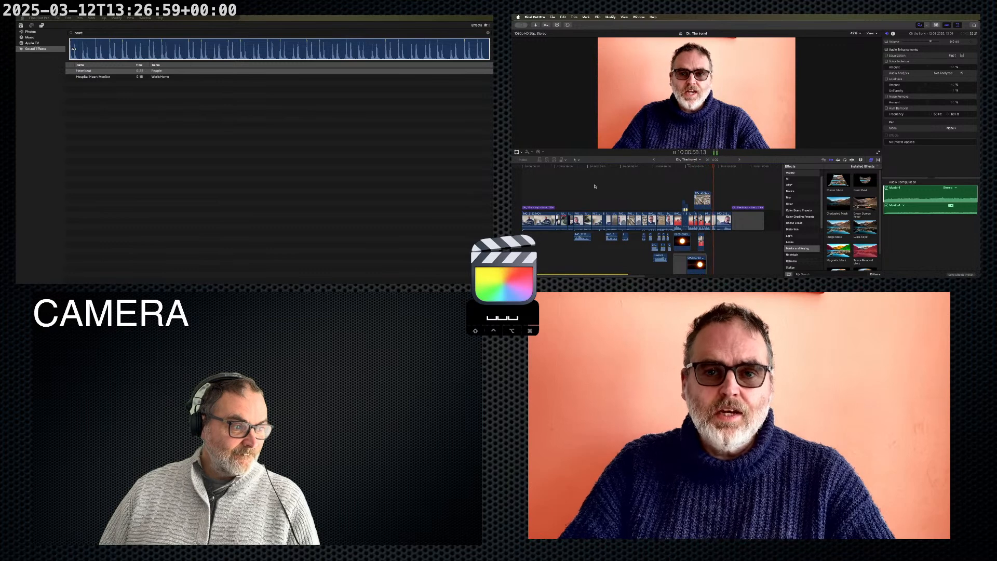
scroll(674, 206, down, 10)
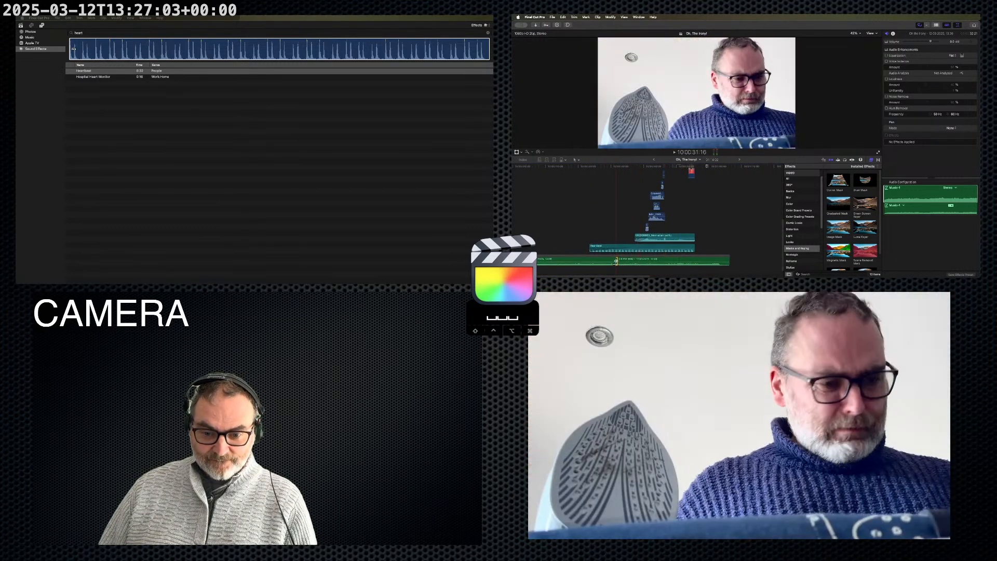
drag(616, 261, 611, 261)
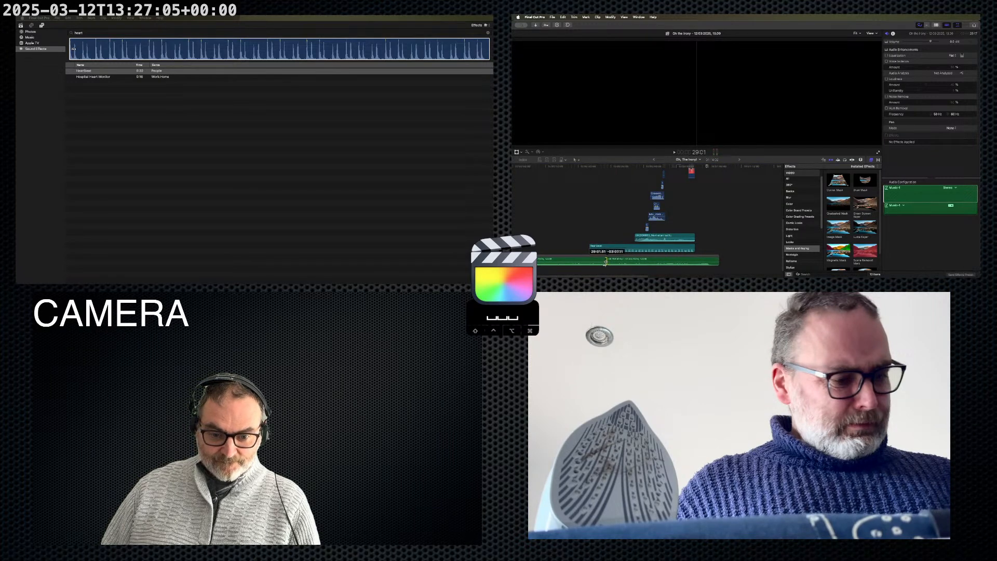
key(space)
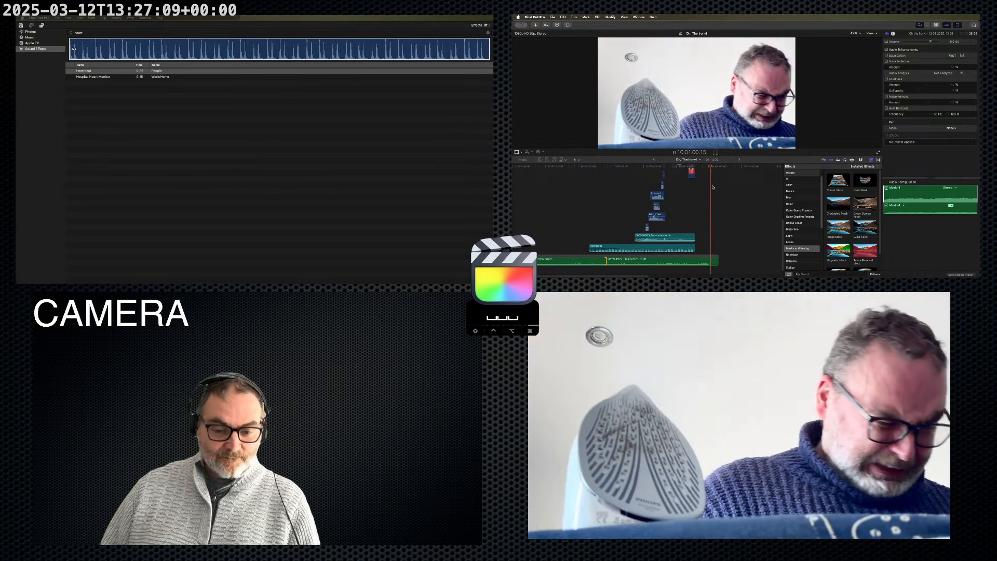
drag(605, 262, 600, 259)
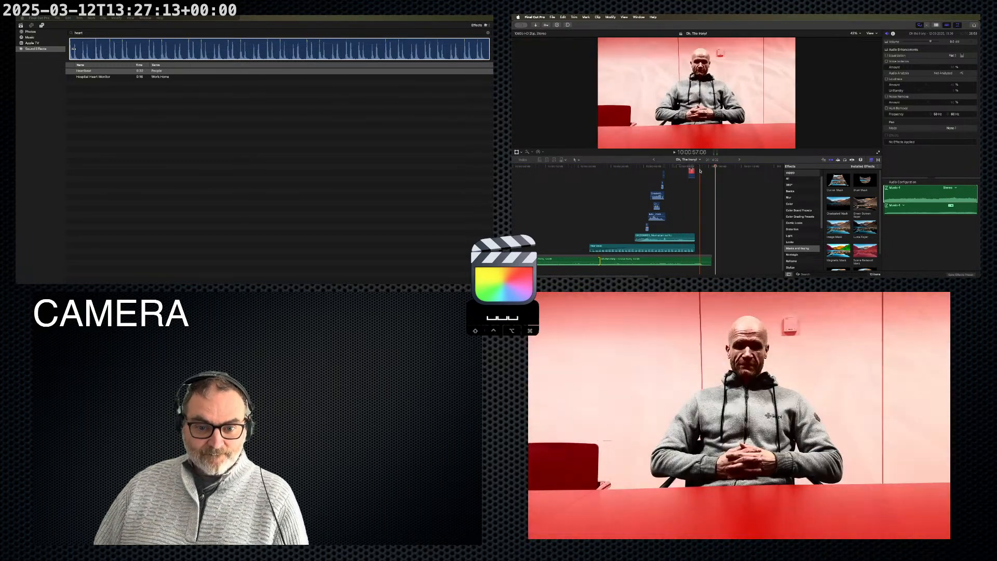
key(space)
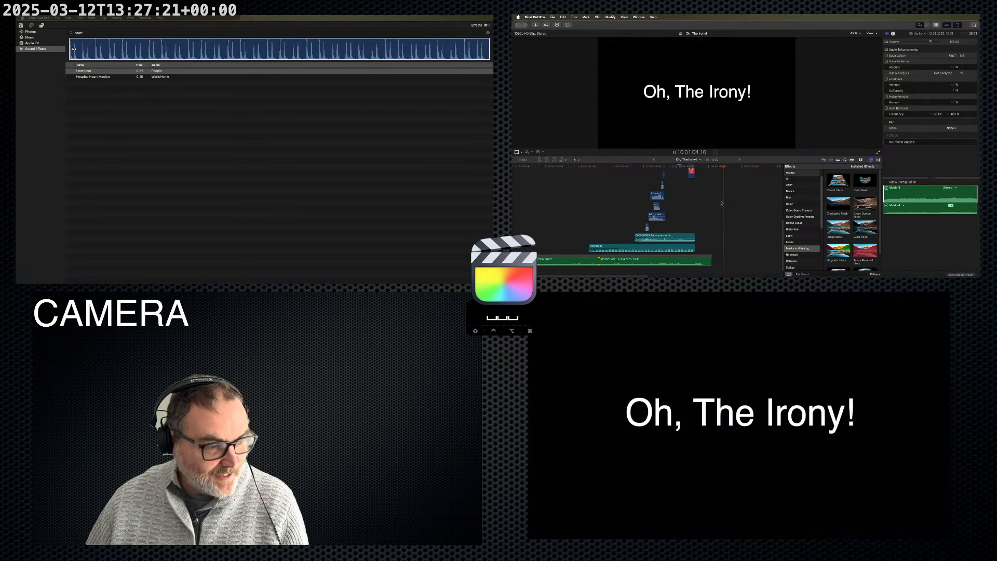
key(space)
scroll(722, 203, up, 10)
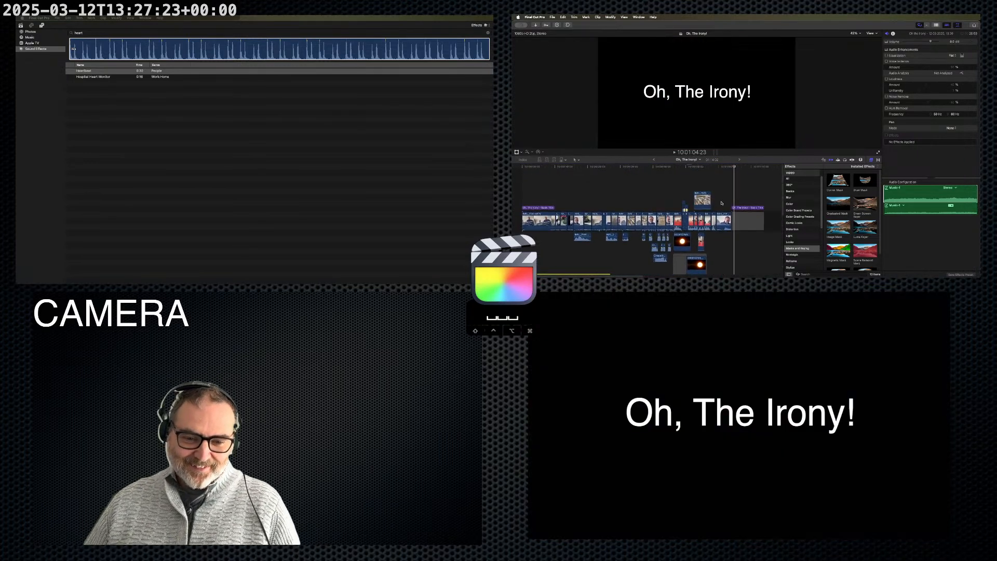
- Play back the ironing section from about 38 seconds and inspect the audio effects on the connected dialogue clip there
click(720, 180)
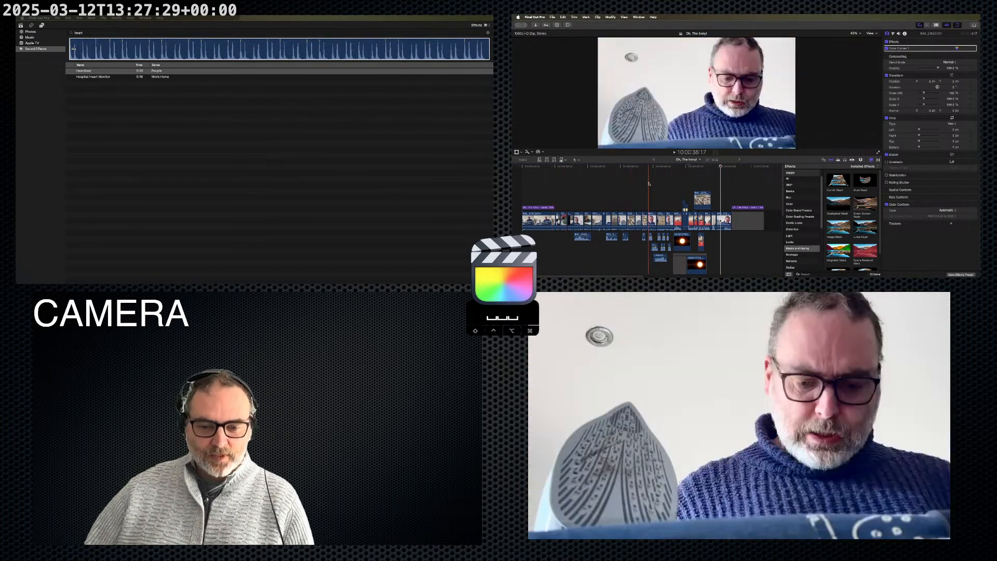
key(space)
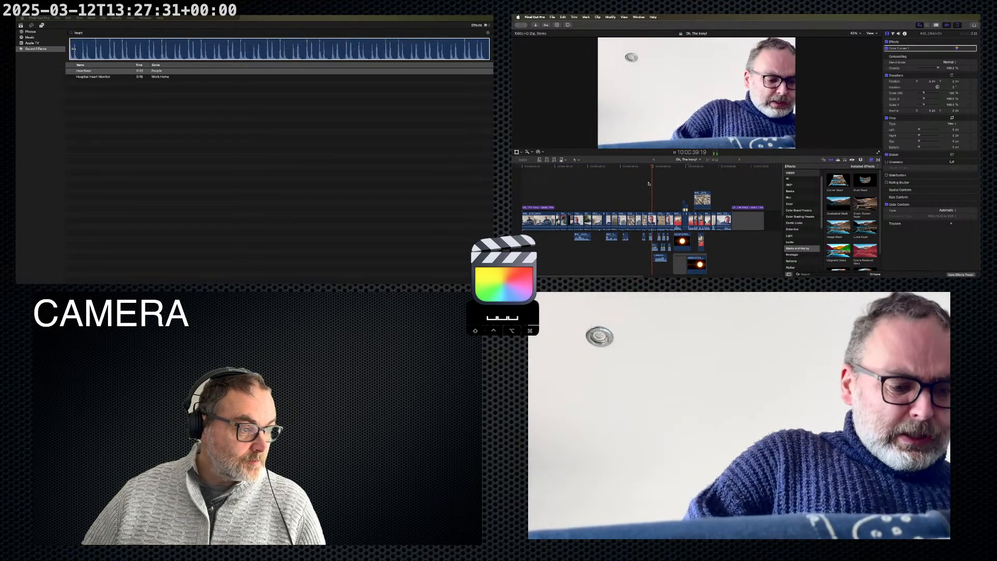
key(space)
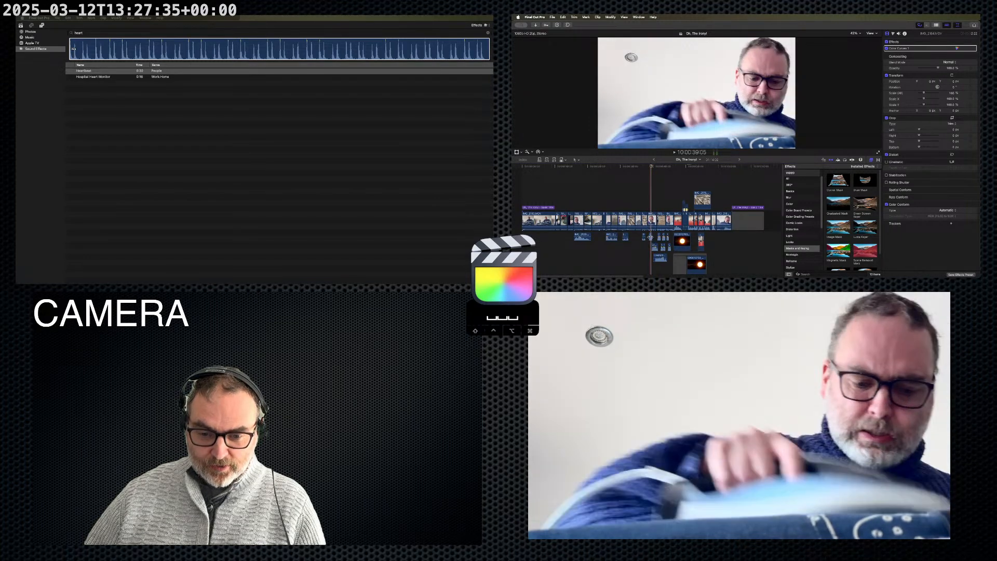
click(650, 237)
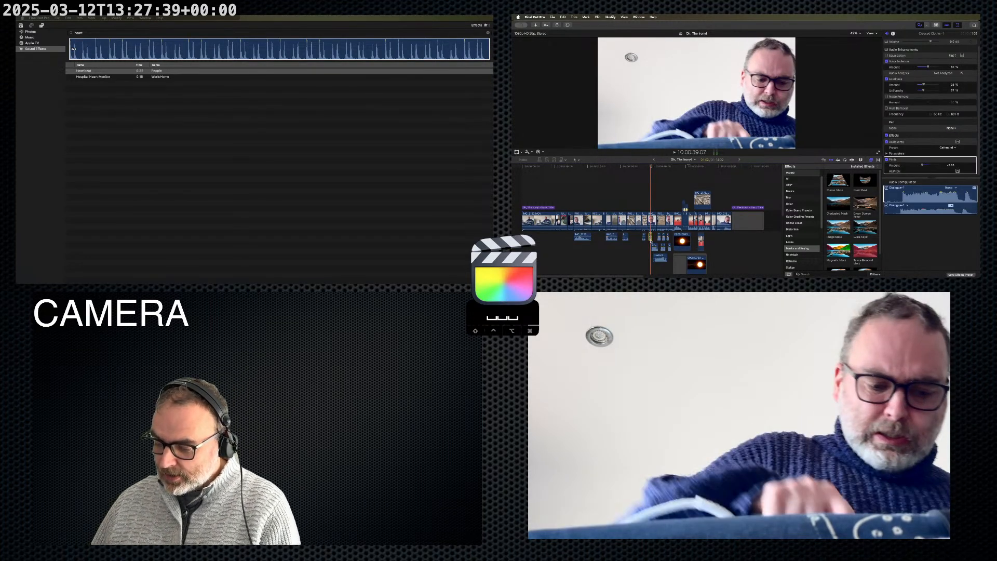
key(space)
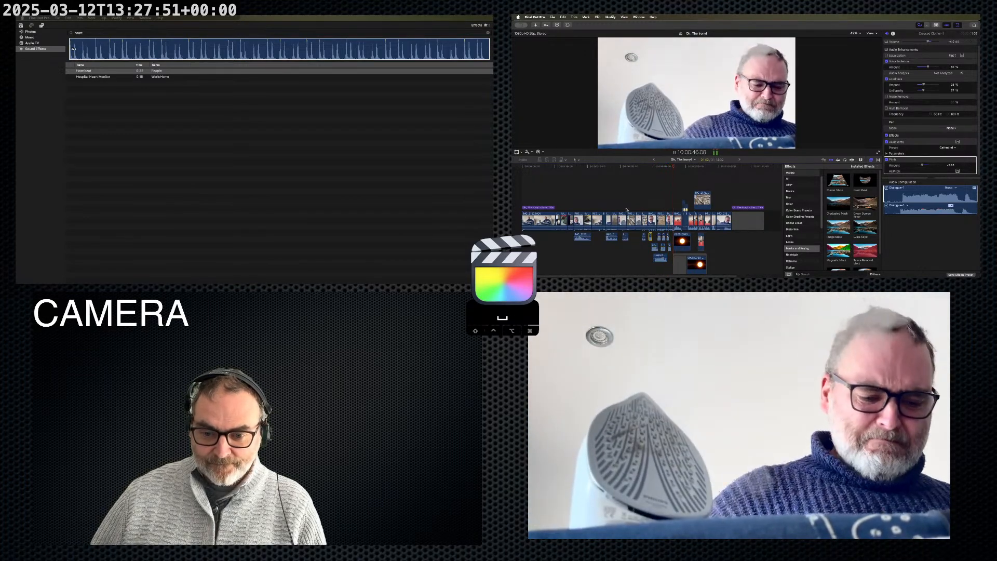
- Inspect the connected dialogue clip under the steam shots at about 26 seconds and play that section back
key(space)
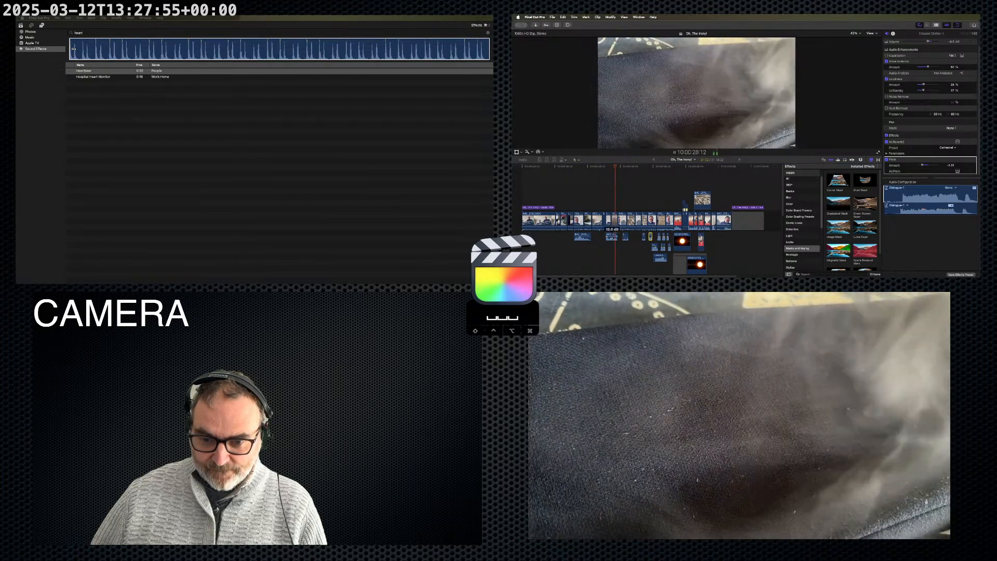
key(space)
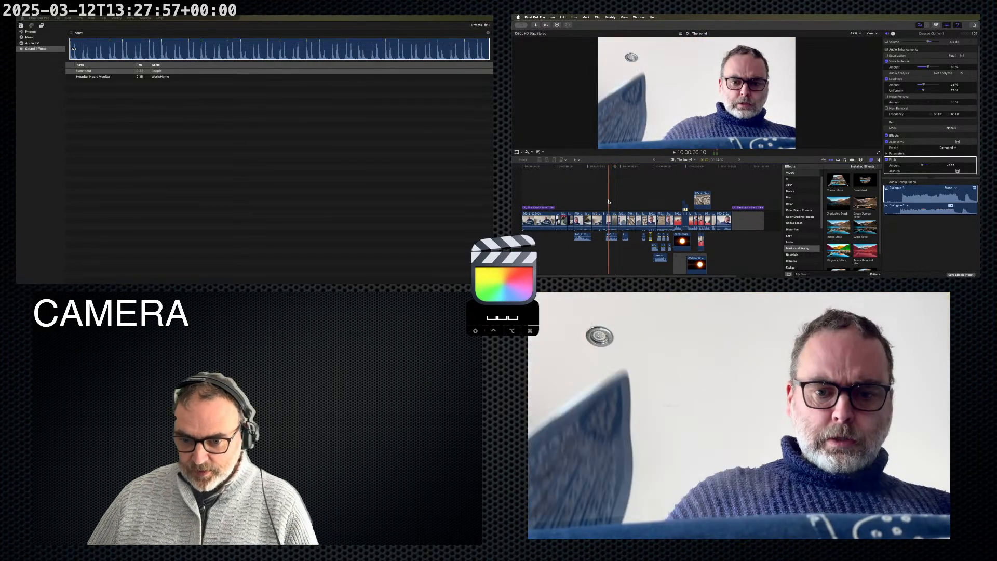
key(super+equal)
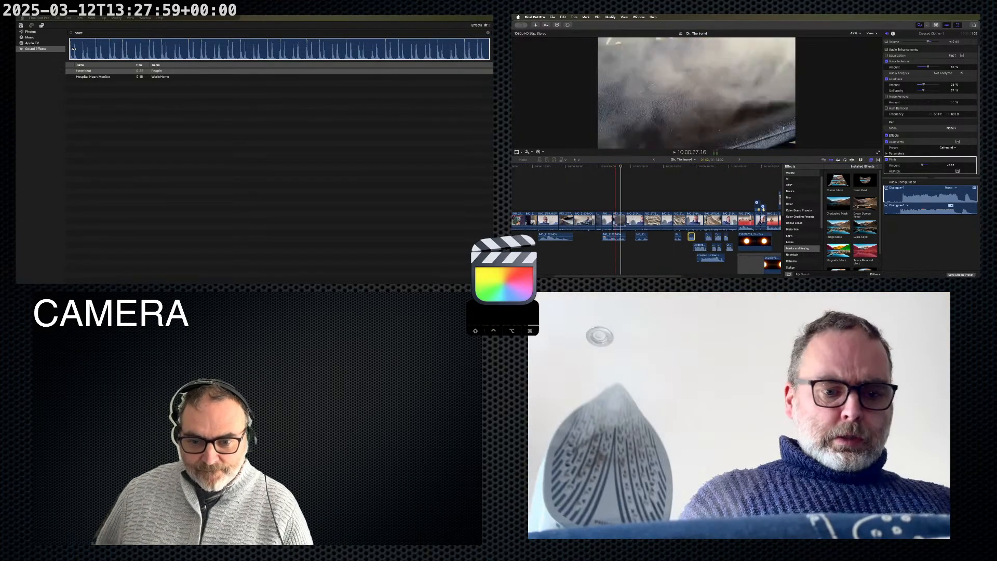
click(614, 237)
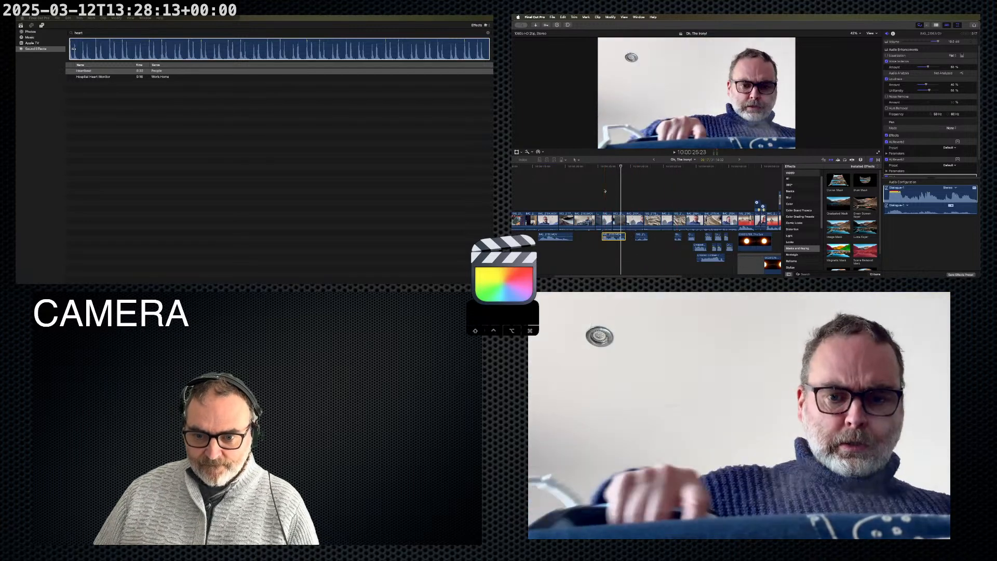
key(space)
key(space)
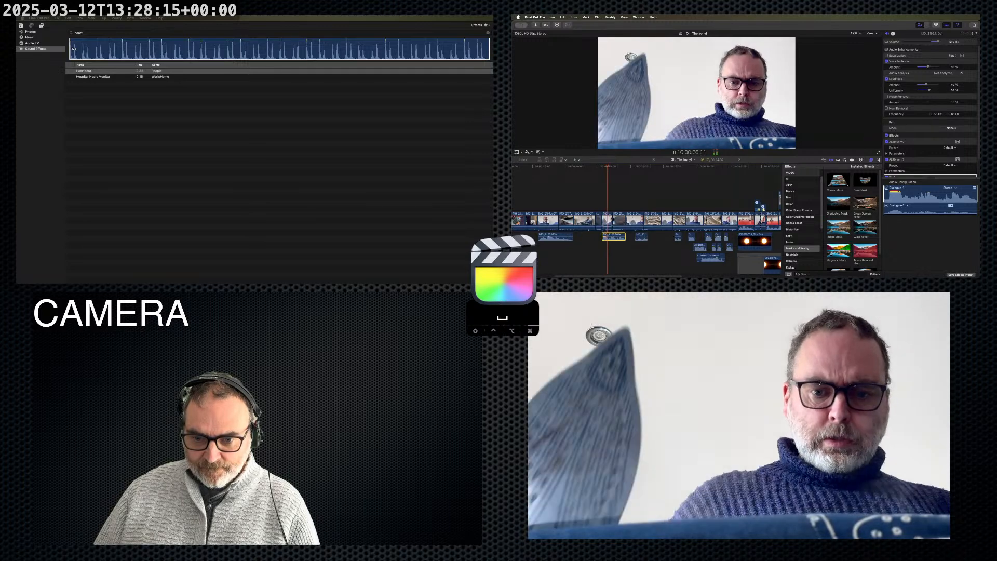
- Move the connected dialogue clip at about 37 seconds earlier, under the beige trousers shot at about 33 seconds, and preview it
key(space)
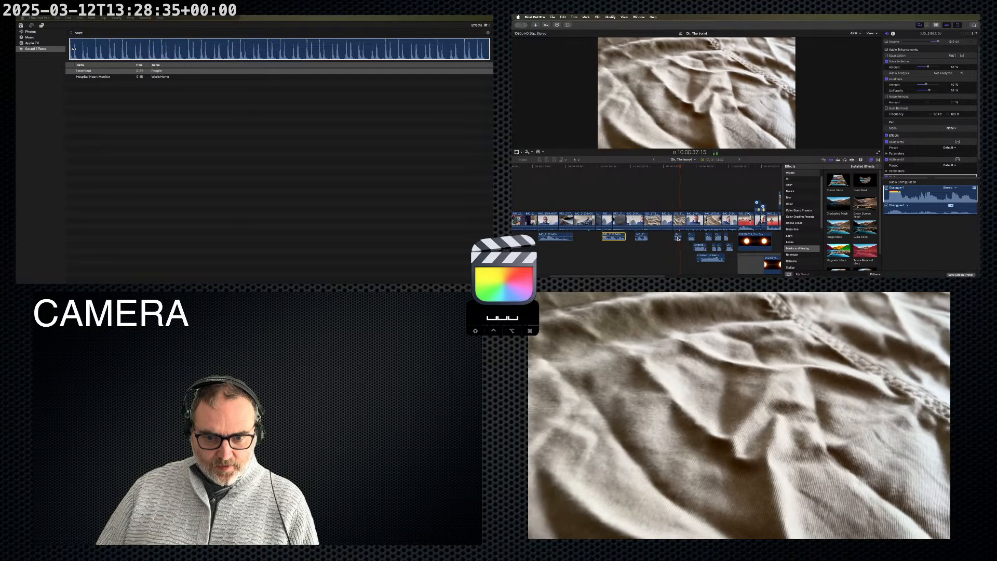
drag(678, 236, 655, 237)
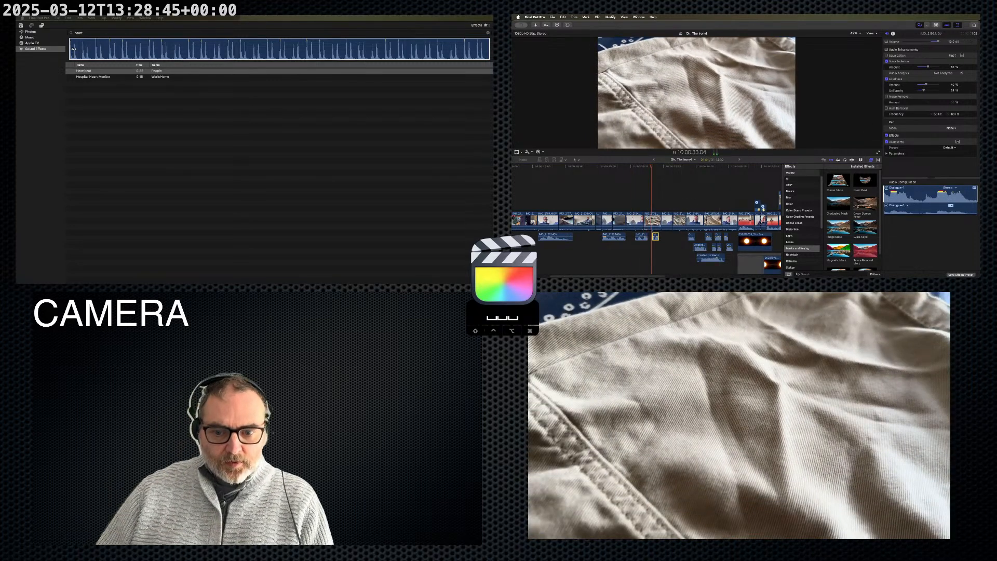
key(space)
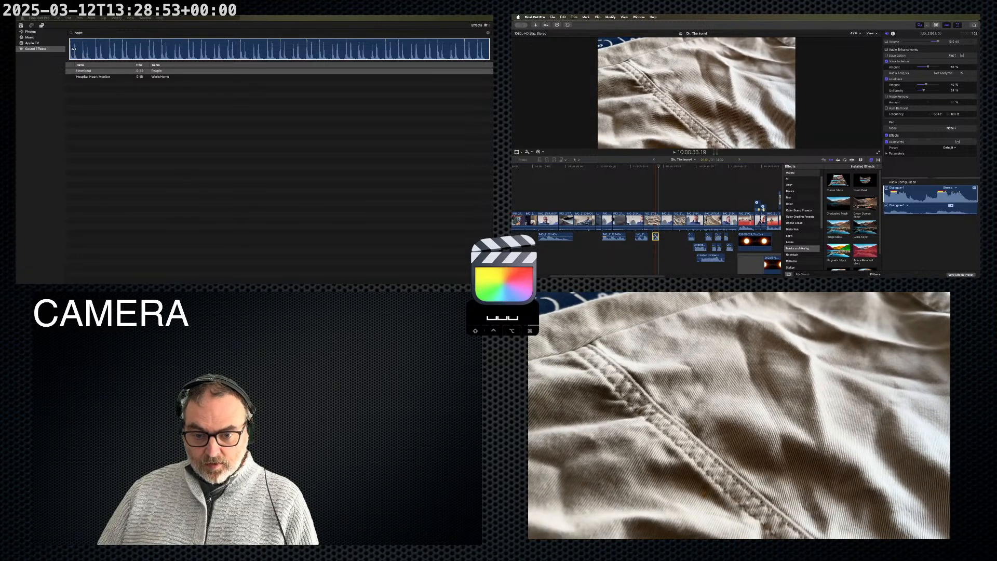
- Find the echo audio effects, apply Echo Delay to the moved dialogue clip, and play it back
key(super+equal)
key(super+equal)
key(super+equal)
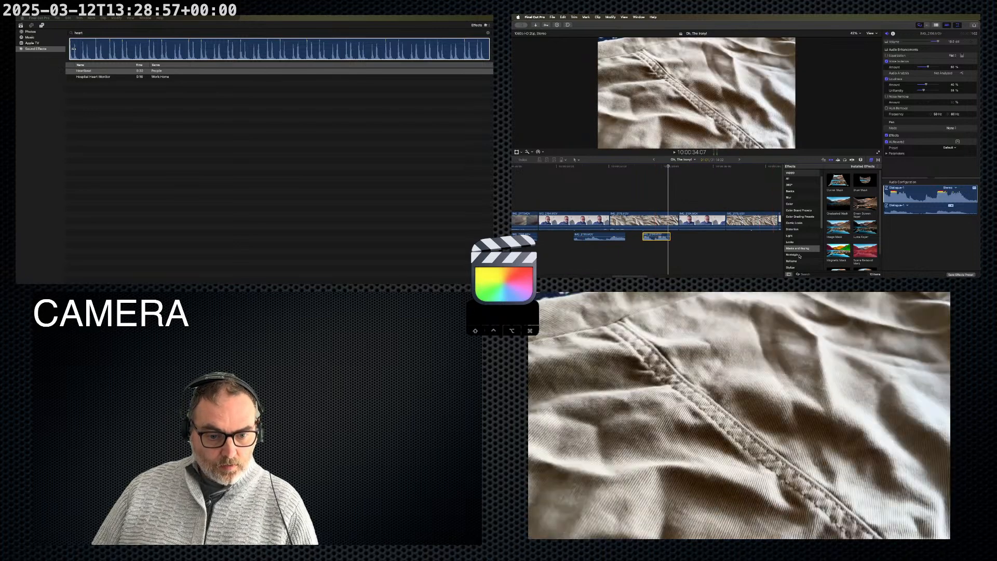
text(echo)
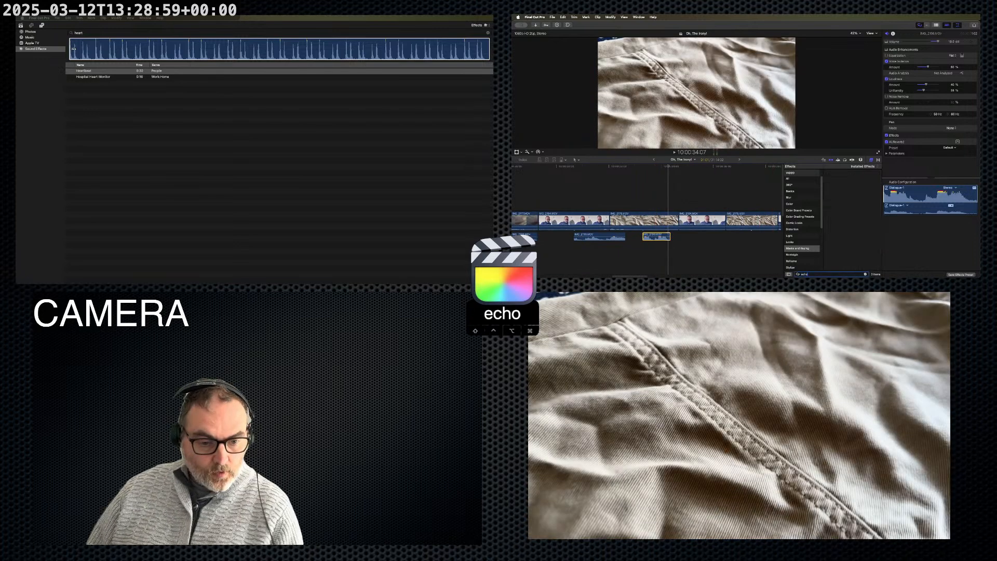
scroll(803, 262, down, 5)
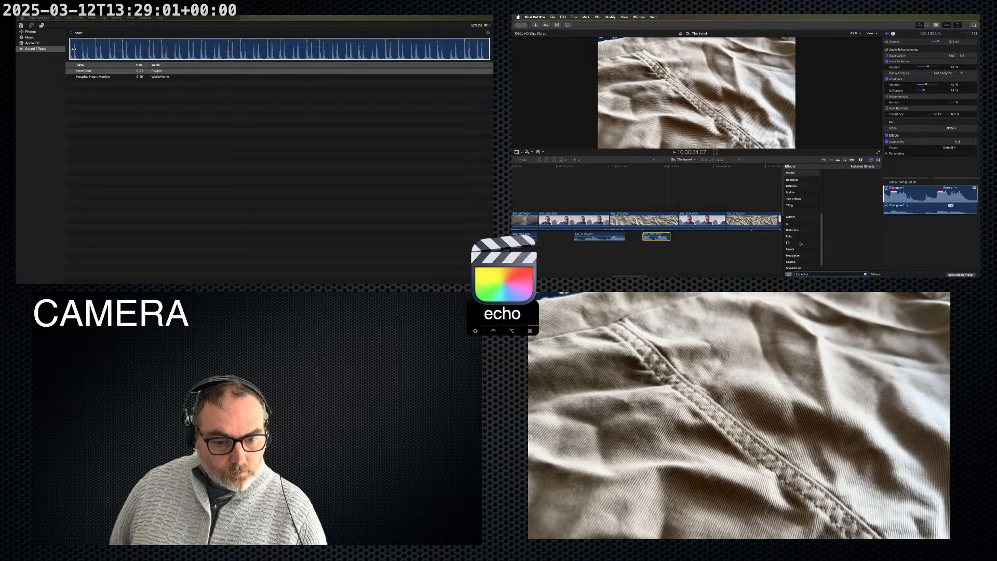
drag(834, 186, 659, 237)
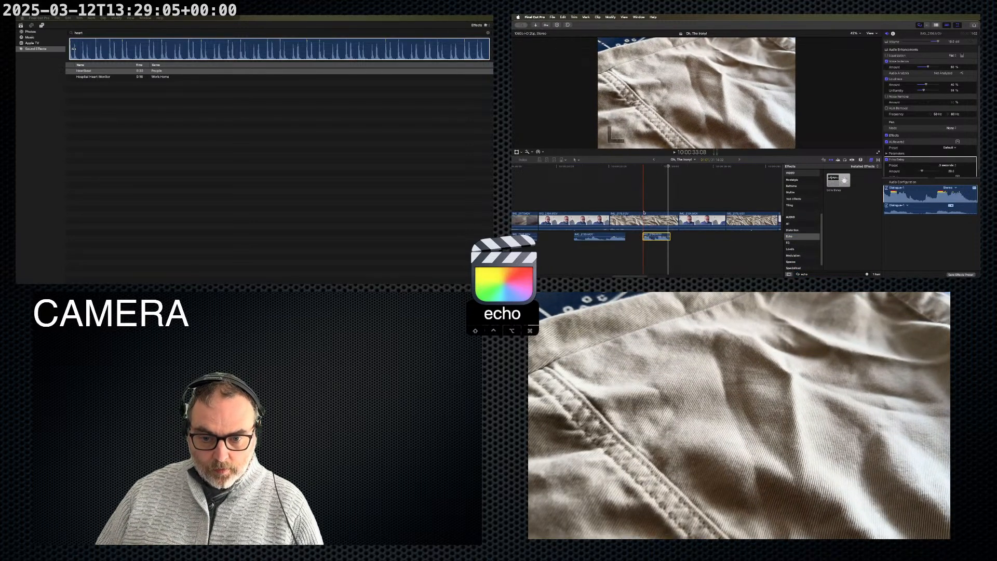
key(space)
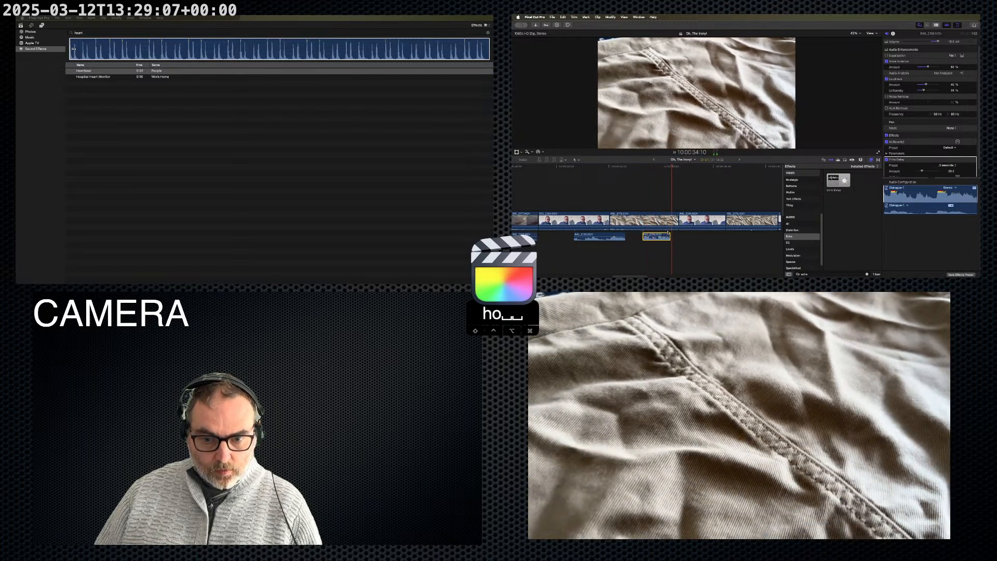
key(space)
key(space)
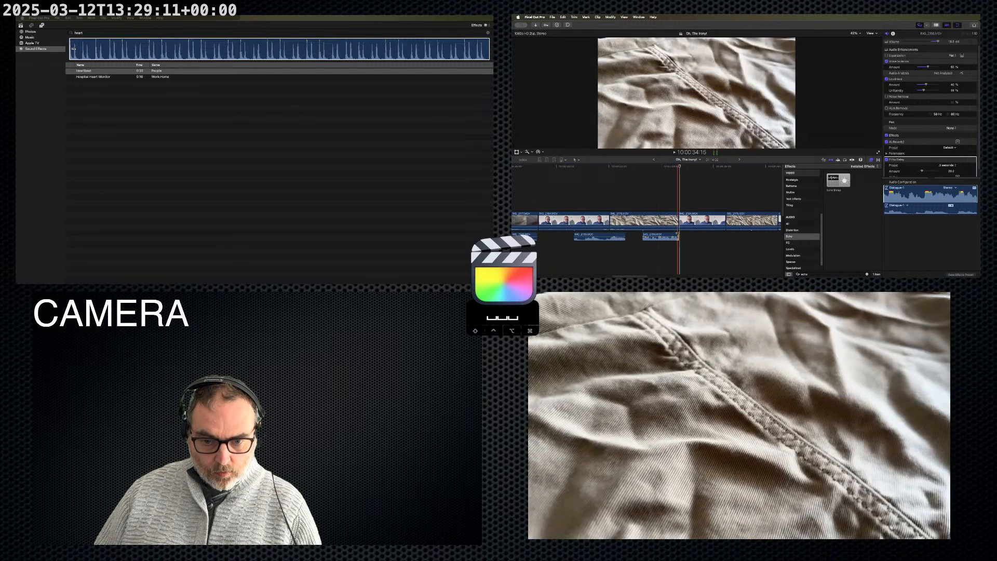
- Trim the echoed dialogue clip's end back to about 34 seconds, preview it, and paste an overlapping duplicate beneath it
drag(678, 236, 670, 235)
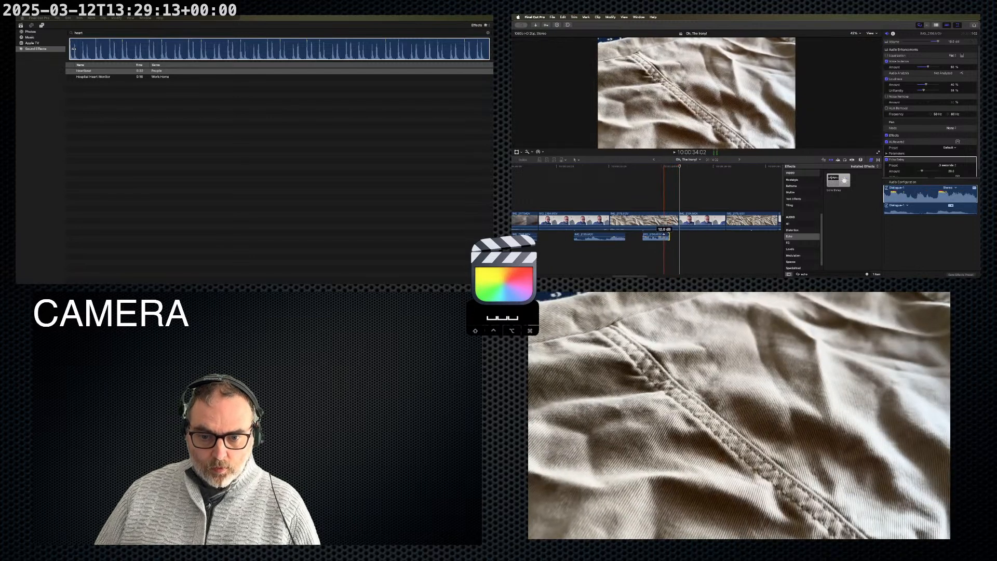
click(662, 236)
key(space)
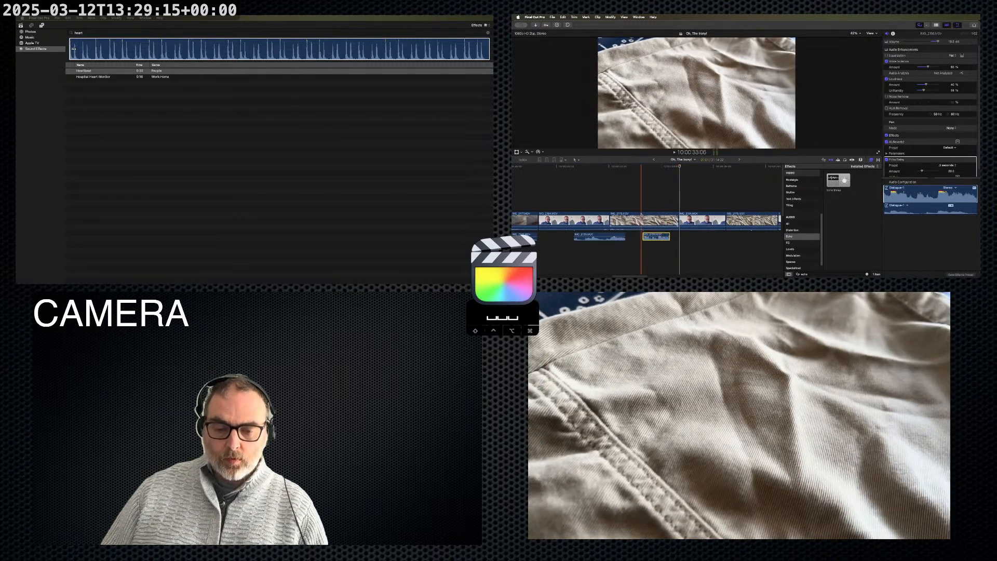
key(space)
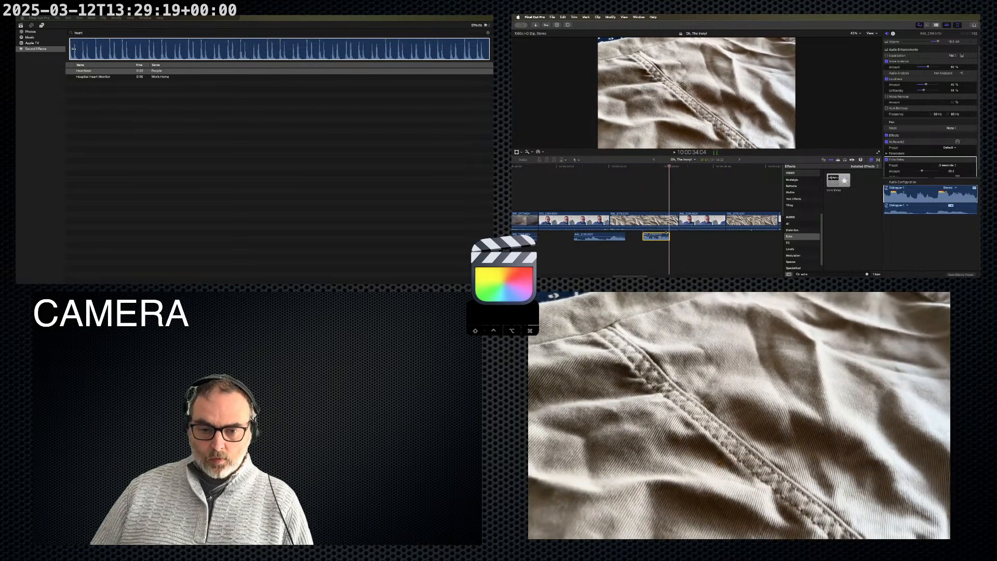
key(super+v)
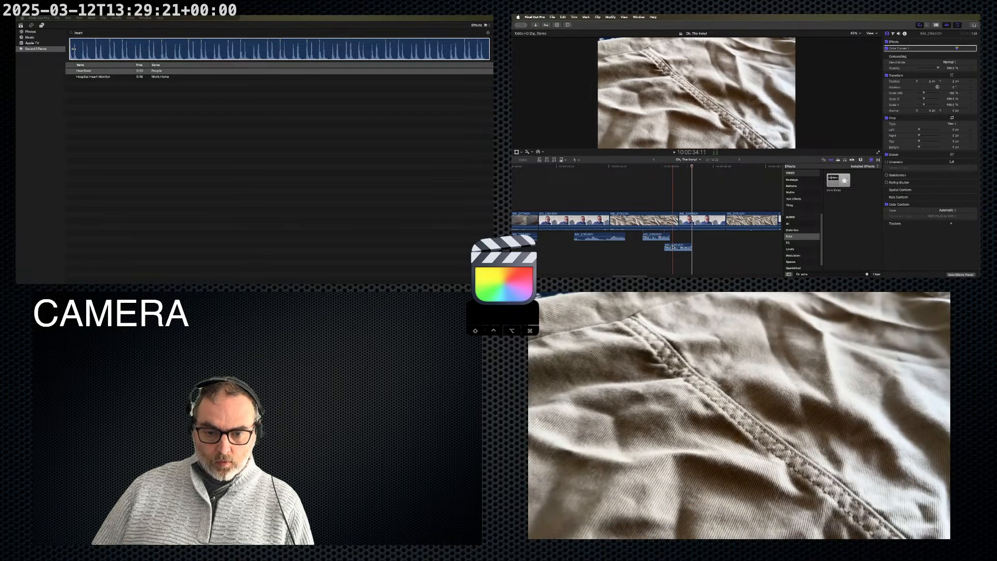
- Copy the Pitch effect from the dialogue clip under the steam shots onto the pasted duplicate and play back the result
click(610, 236)
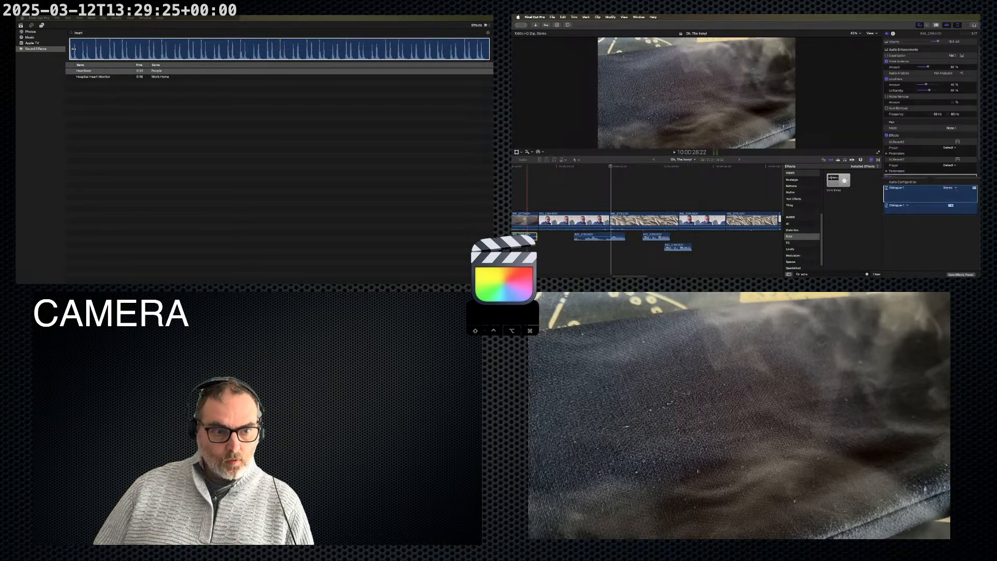
scroll(905, 170, down, 2)
scroll(905, 170, down, 1)
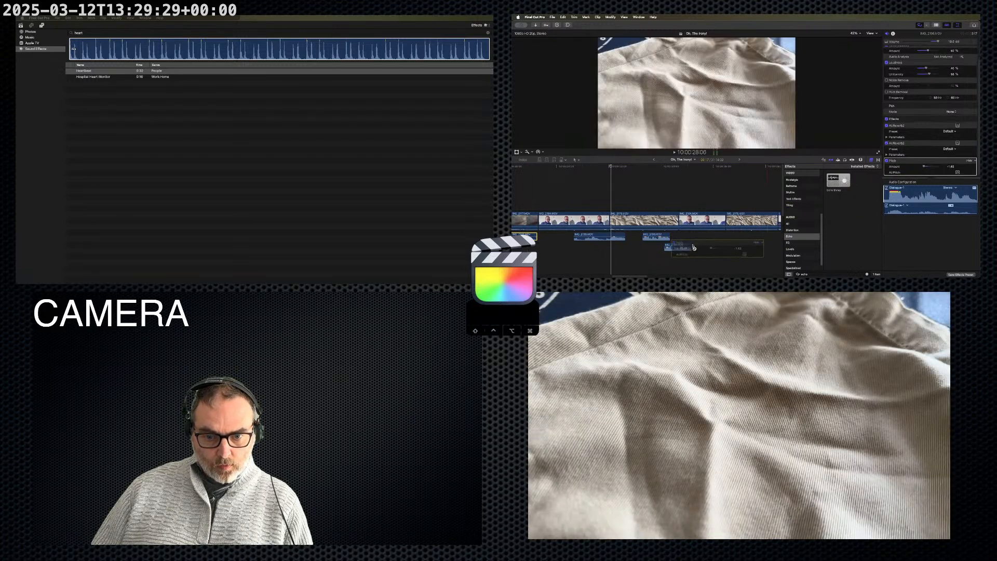
click(674, 246)
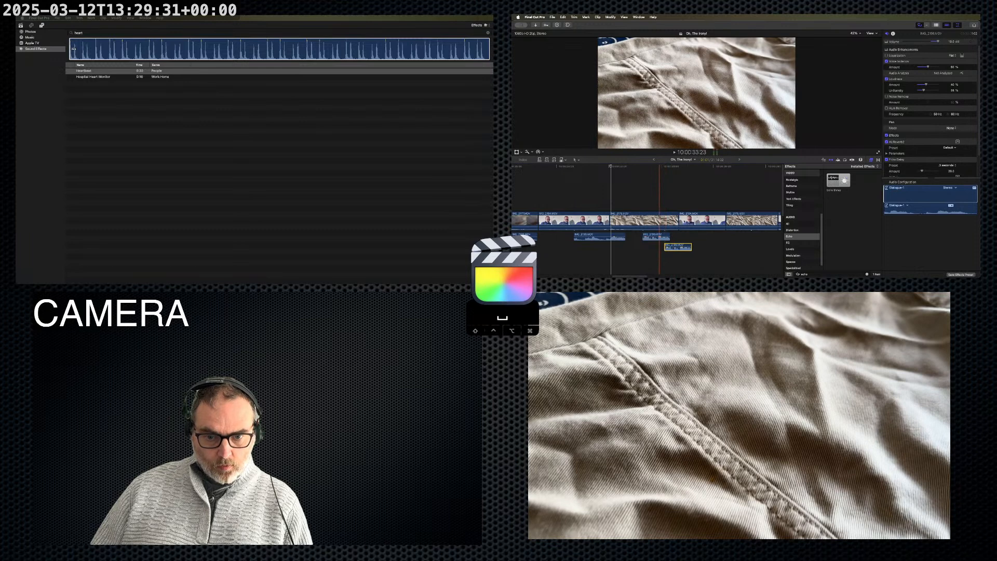
key(space)
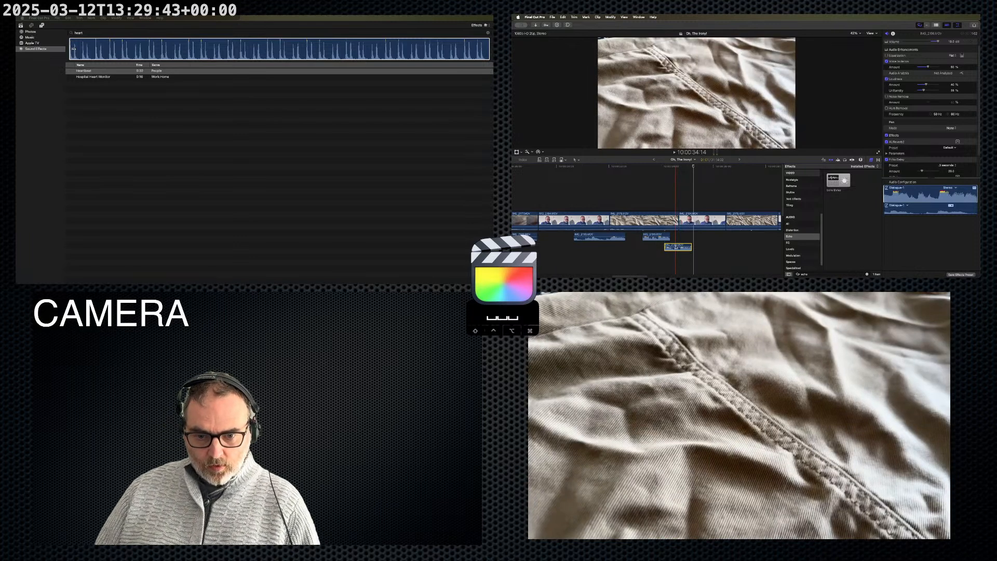
- Paste another copy of the pitched dialogue clip beneath the first, slow it down by stretching its retime bar, and preview it
key(super+v)
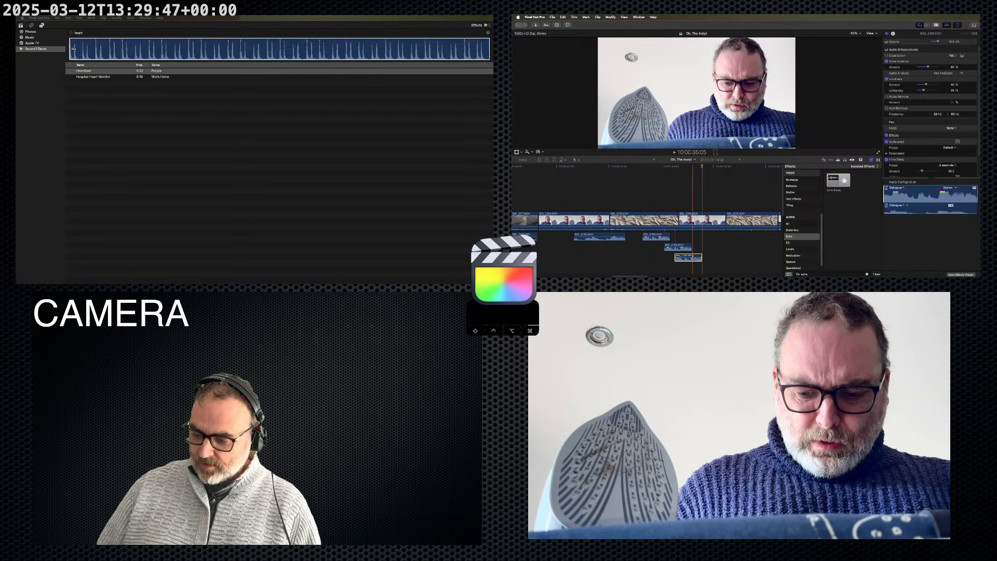
key(super+r)
drag(701, 255, 757, 256)
key(space)
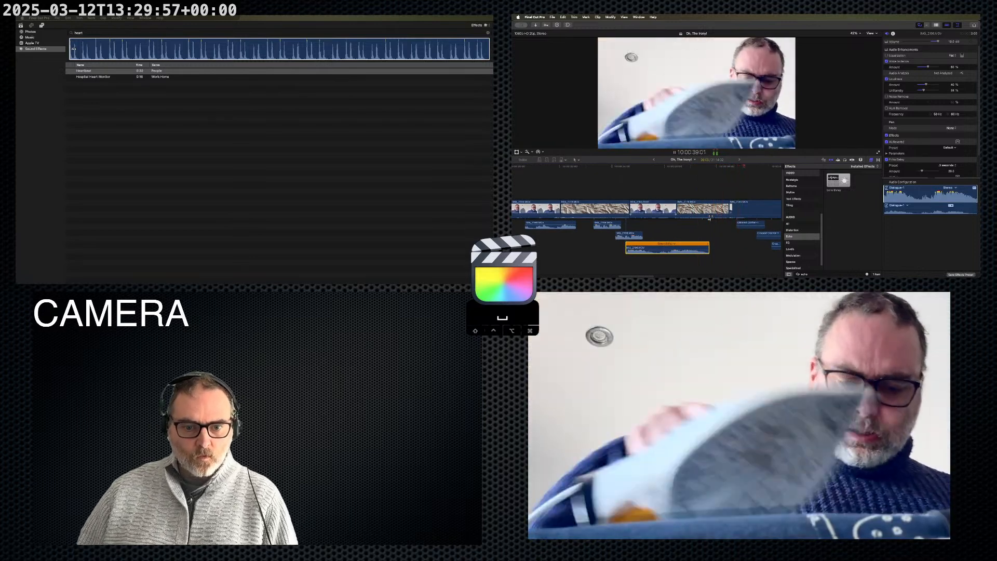
key(space)
- Play the rest of the timeline through to the red-tinted close-up at about 58 seconds
key(super+minus)
key(super+minus)
key(super+minus)
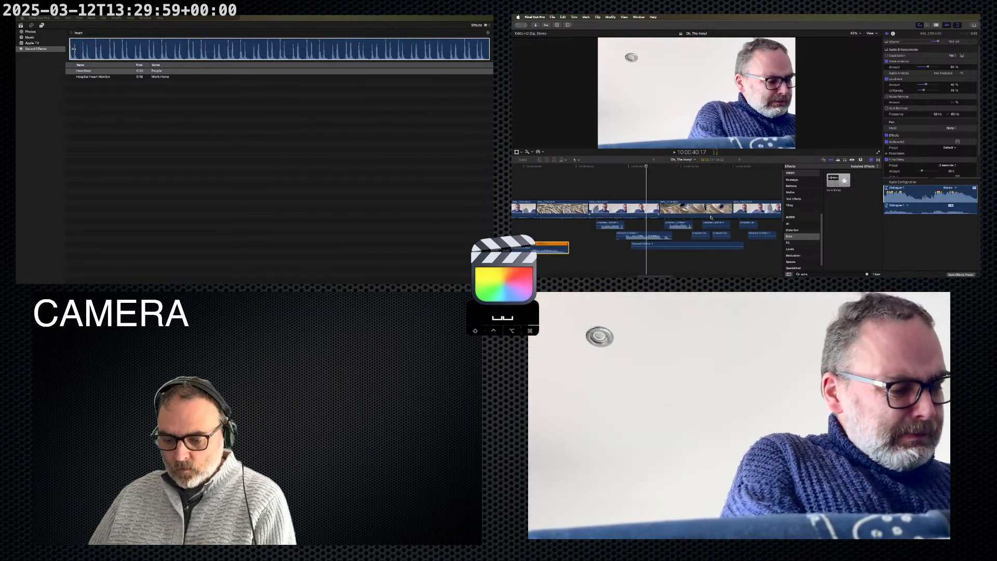
key(space)
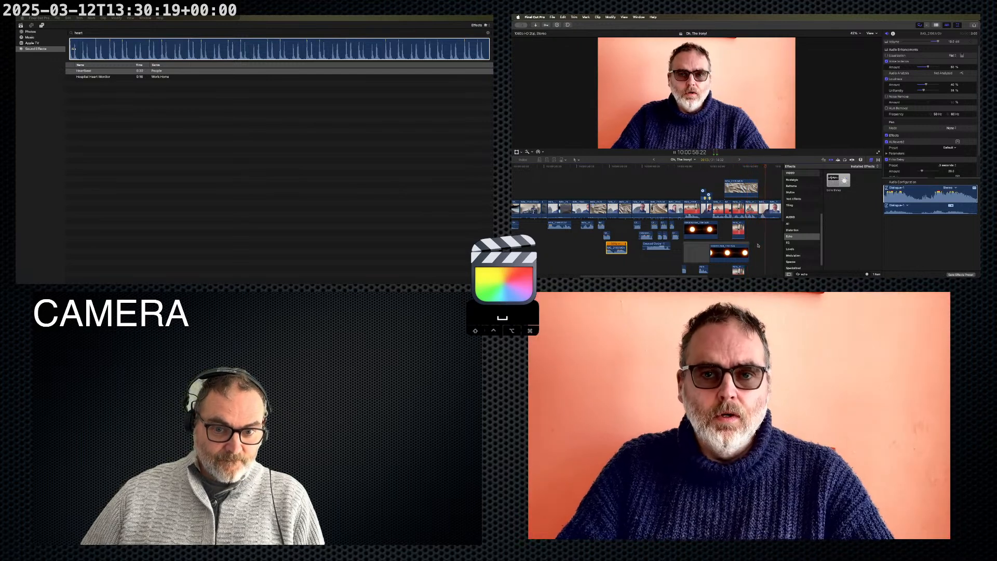
key(space)
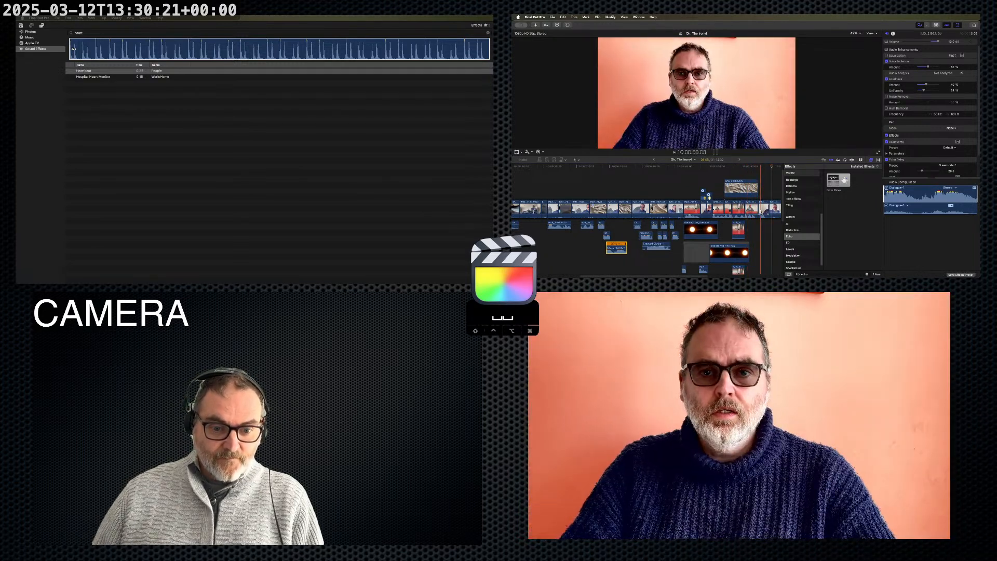
- Re-analyze the Magnetic Mask on the colour effect of the close-up at about 58 seconds and preview the shot
drag(759, 209, 750, 210)
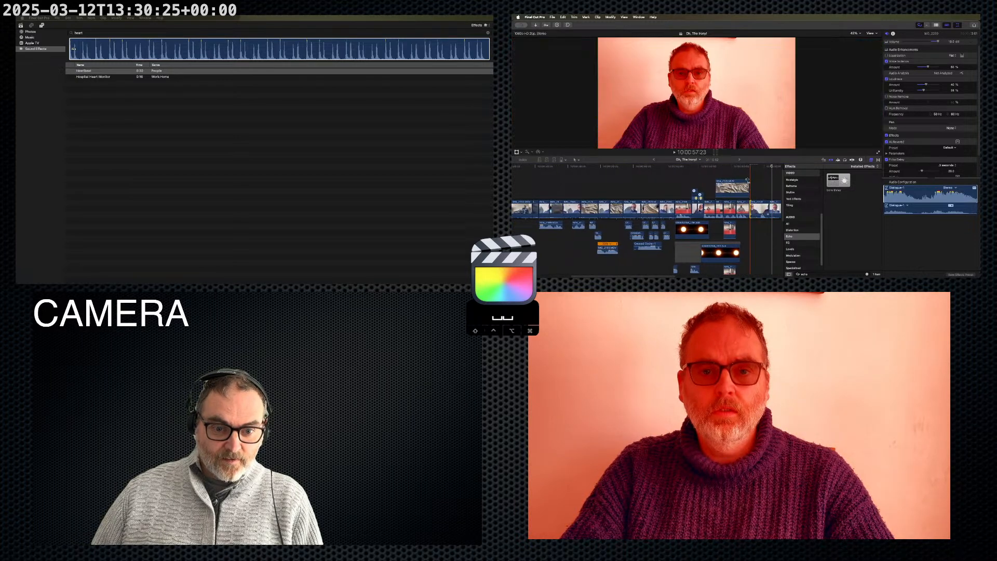
key(space)
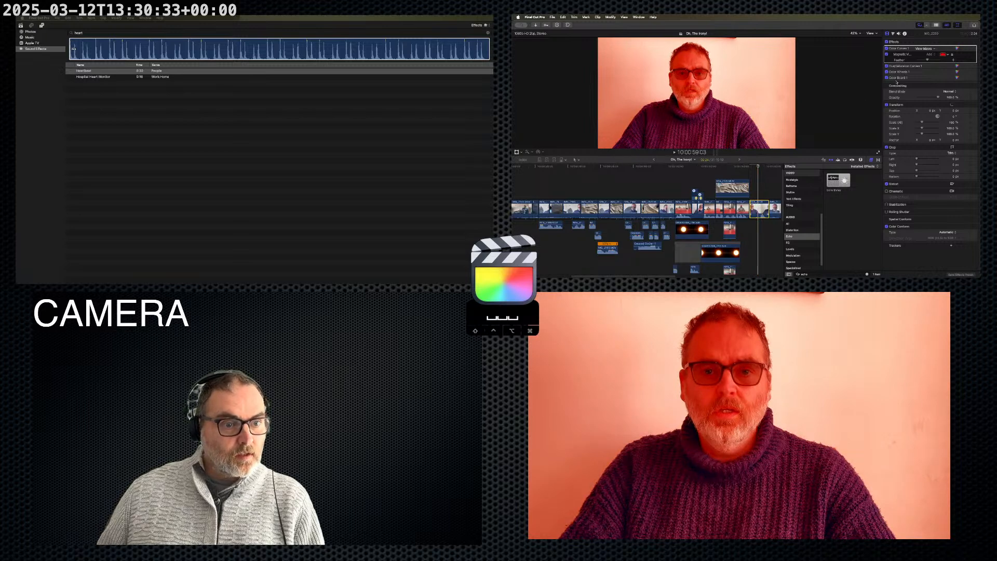
click(906, 59)
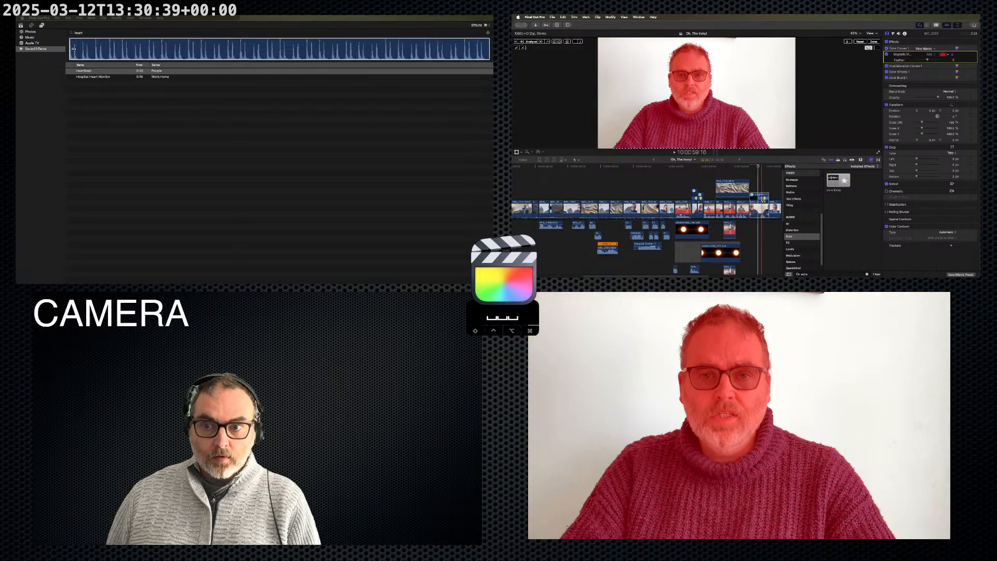
click(764, 167)
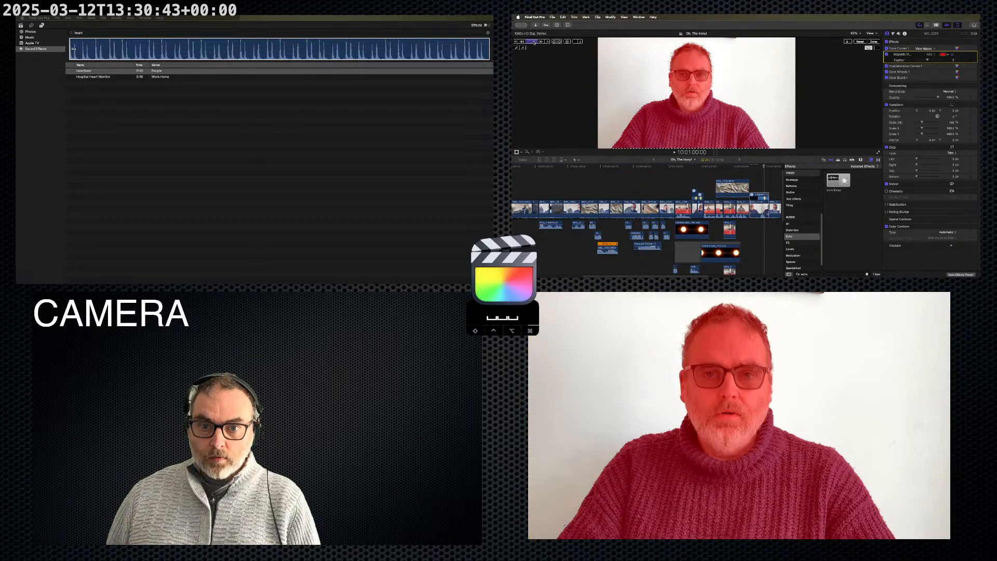
click(533, 41)
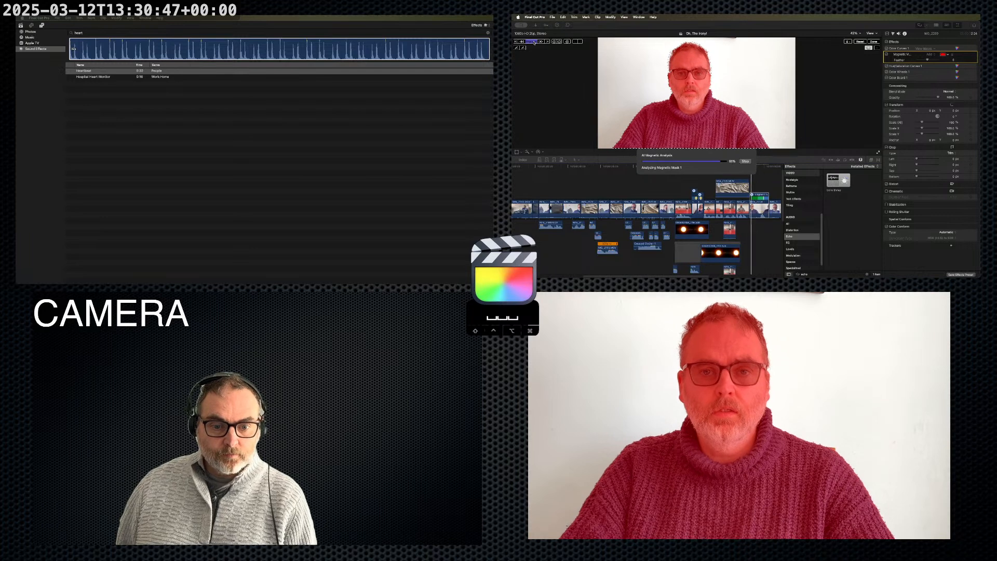
click(878, 42)
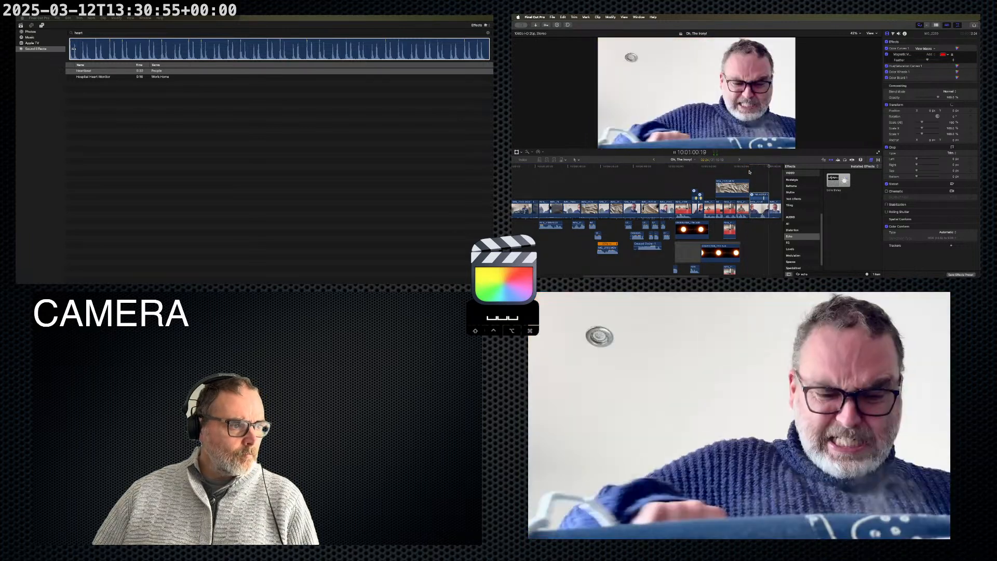
key(space)
- Review the cut into the close-up at about 58 seconds and trim a few frames off the start of that shot
scroll(746, 208, right, 2)
drag(736, 208, 745, 207)
click(735, 207)
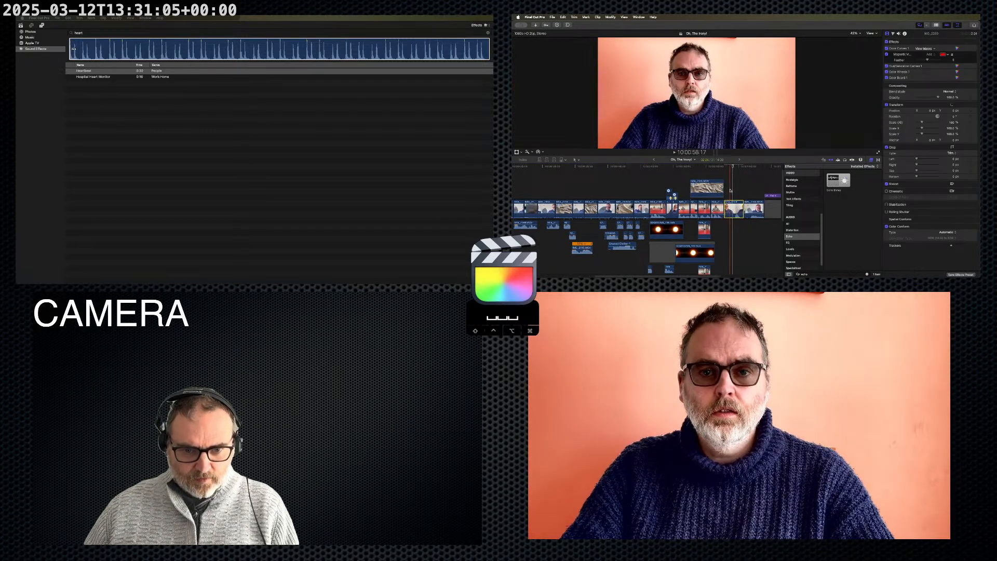
click(717, 167)
key(space)
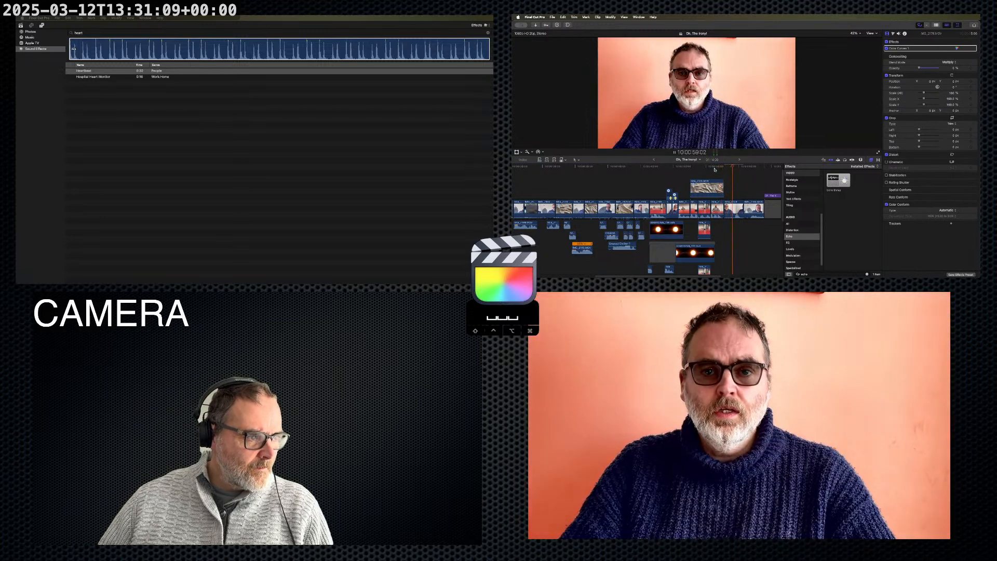
click(727, 209)
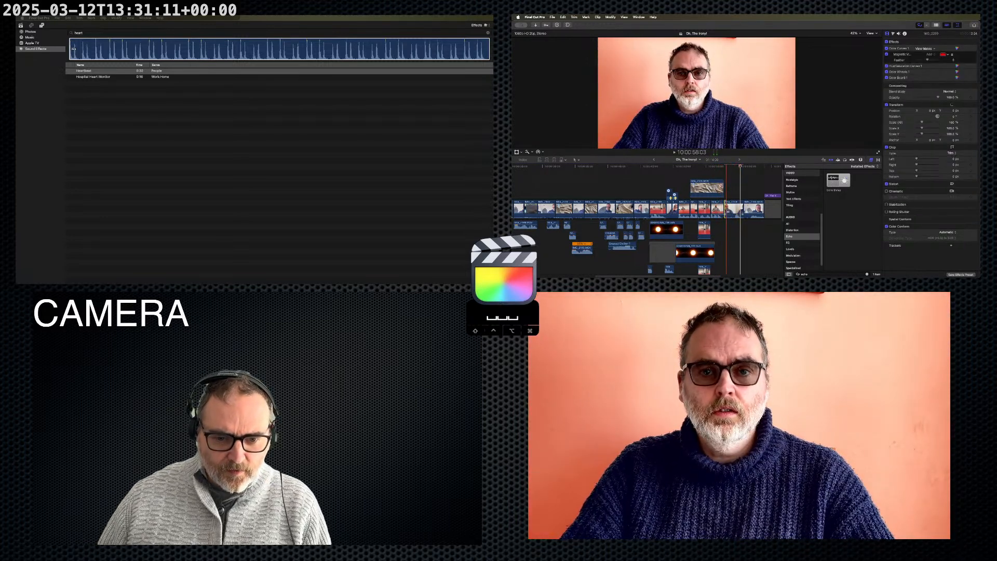
double_click(726, 209)
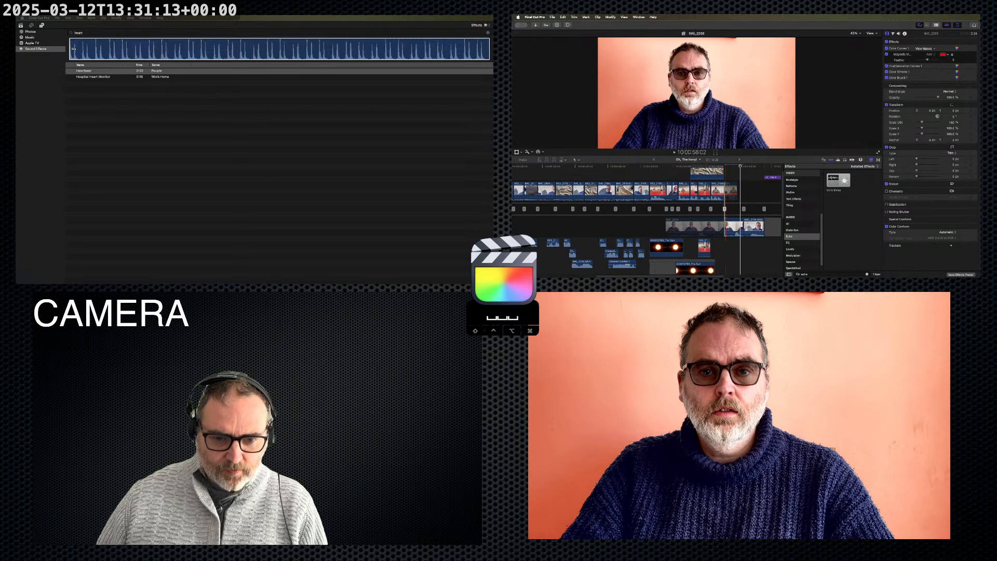
double_click(725, 211)
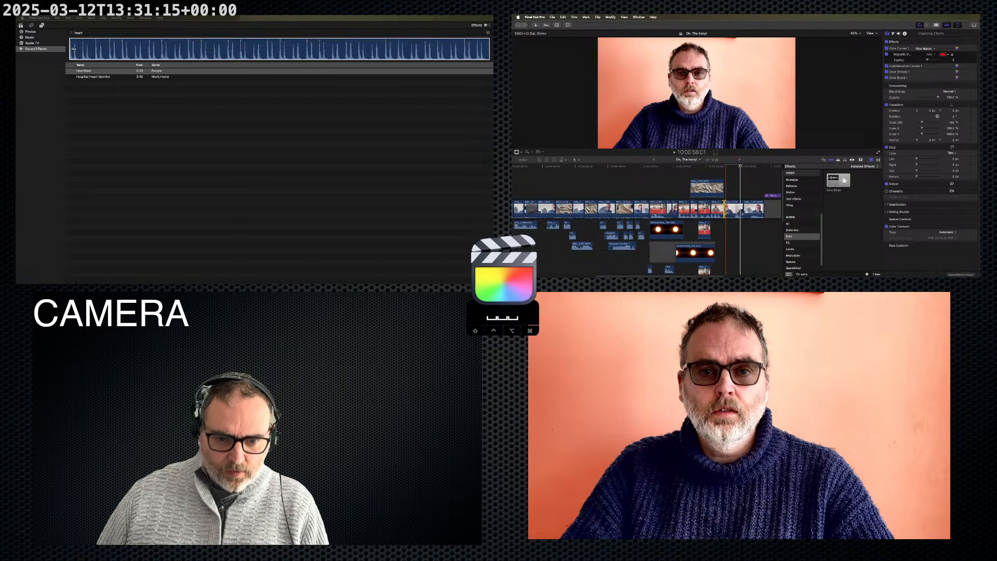
click(717, 175)
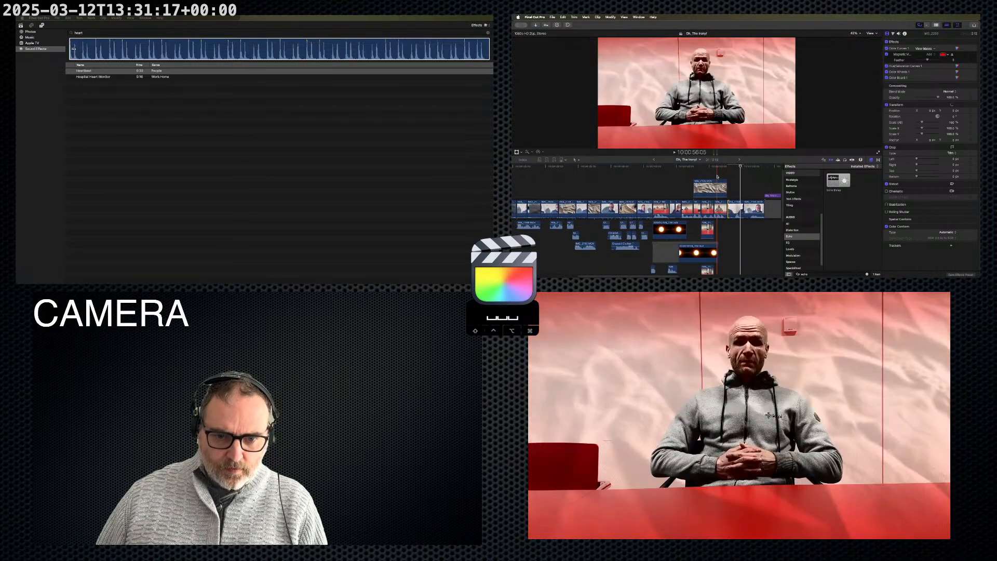
- Play the edit from the start of the timeline, checking the sound effect and music clips beneath the video
key(Home)
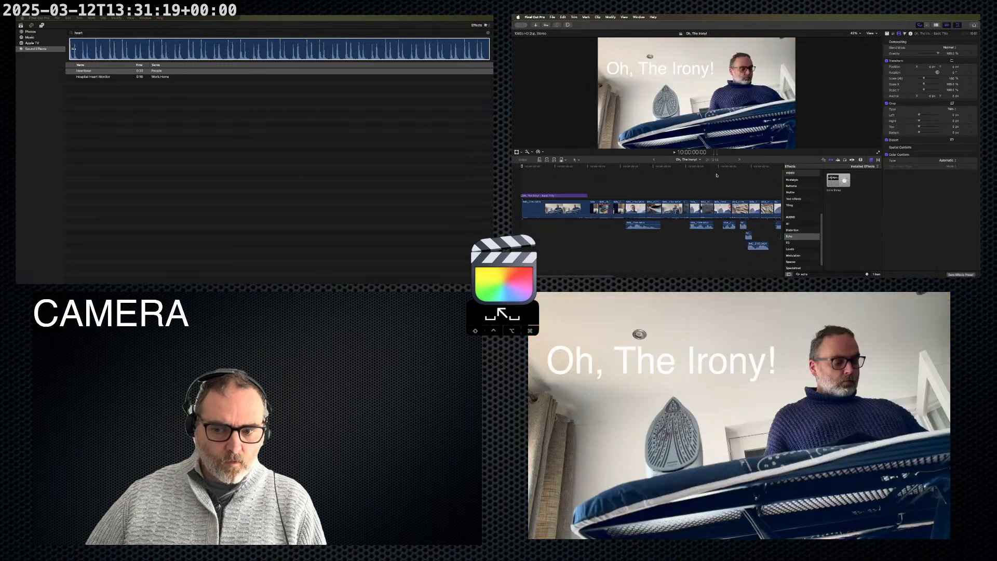
key(space)
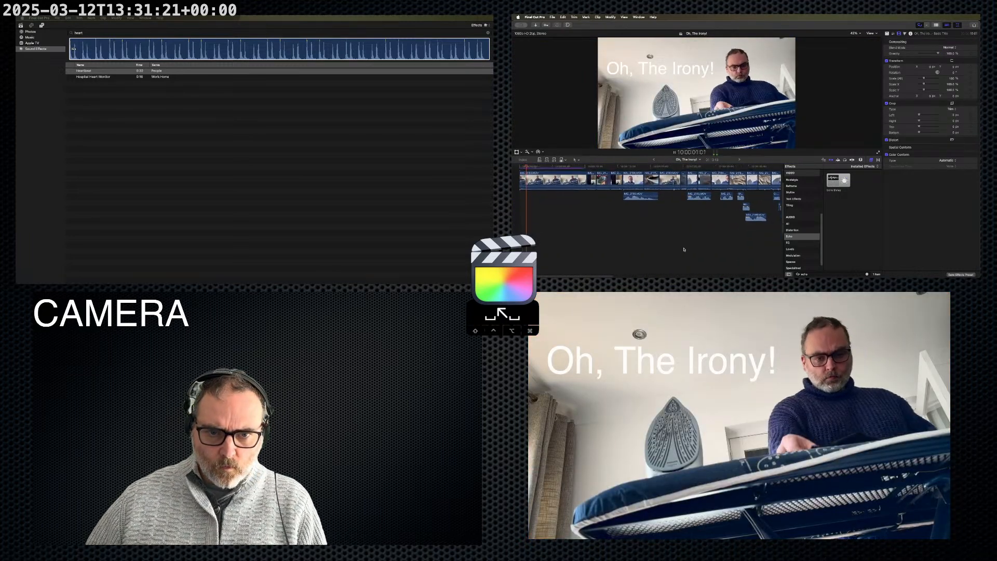
scroll(696, 244, down, 5)
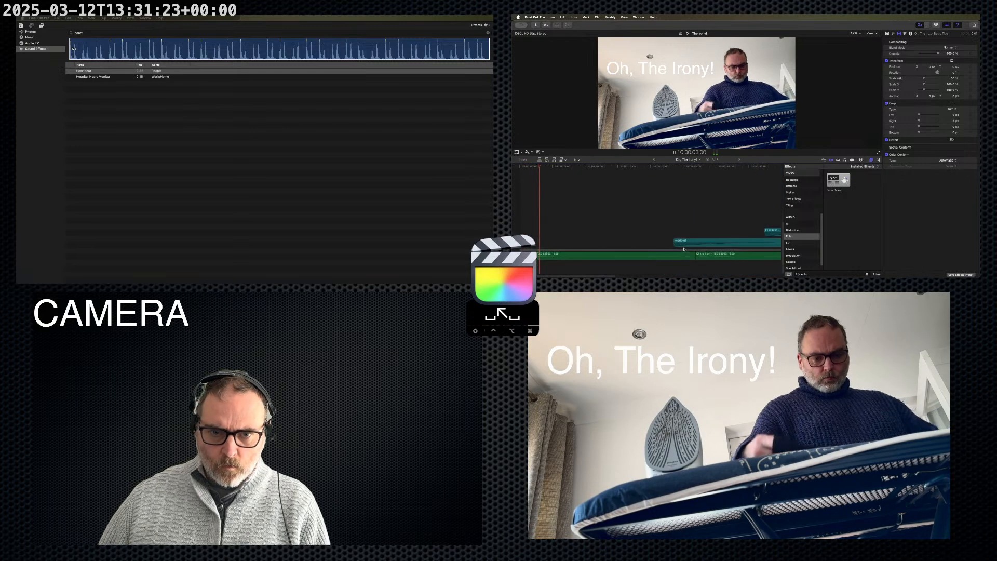
scroll(683, 249, up, 5)
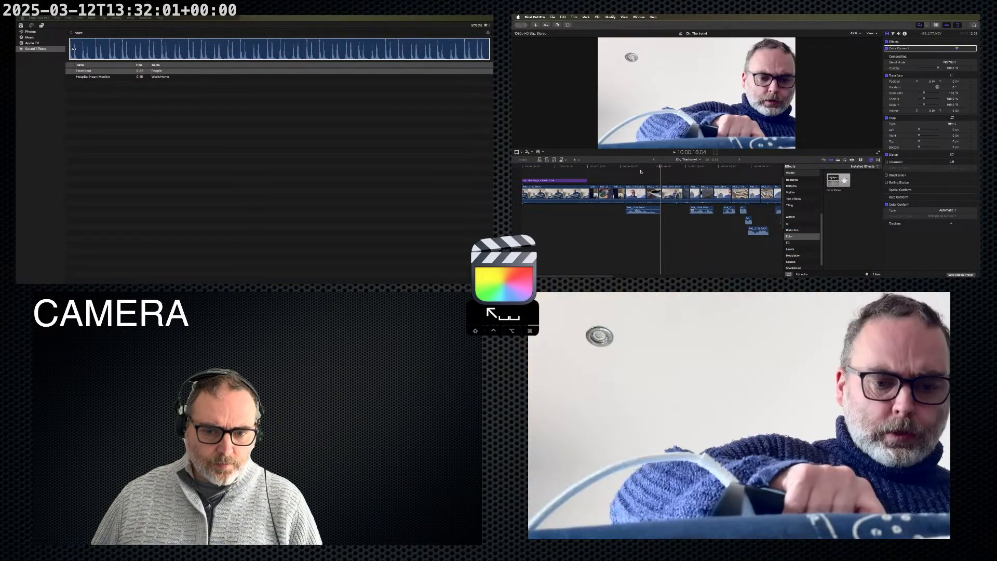
- Replay the iron close-up section at about 19 seconds and return to the start of the timeline
key(space)
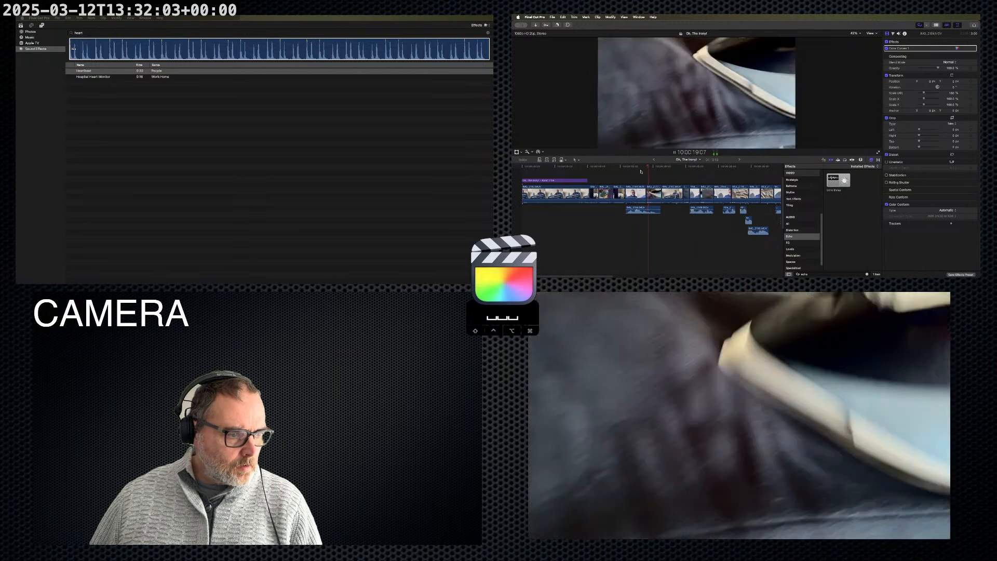
key(space)
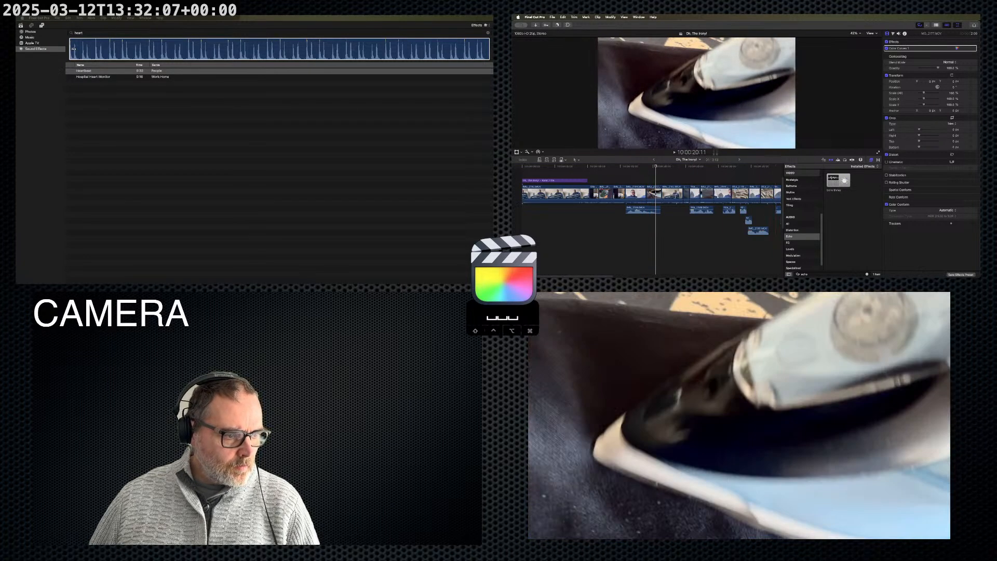
key(space)
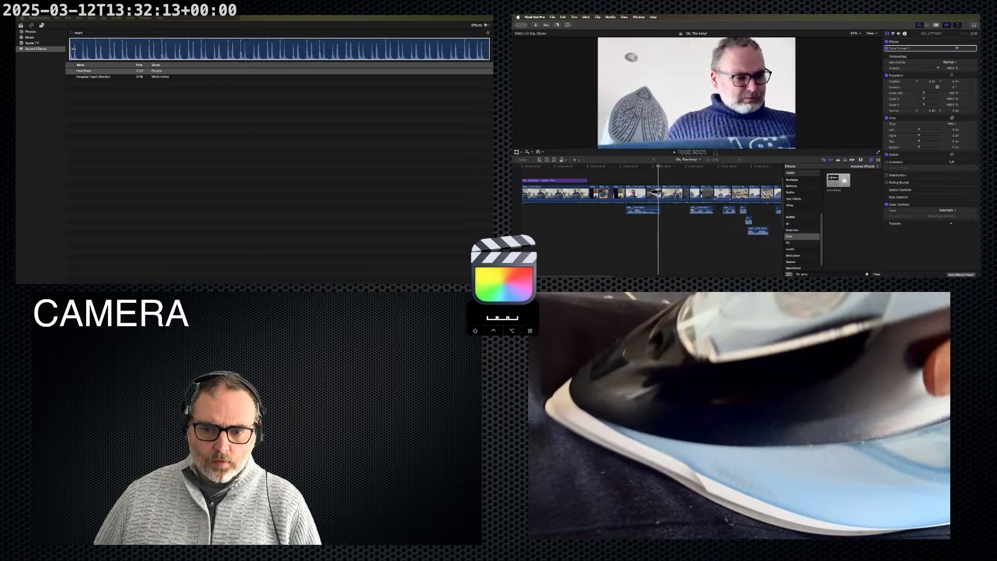
click(562, 179)
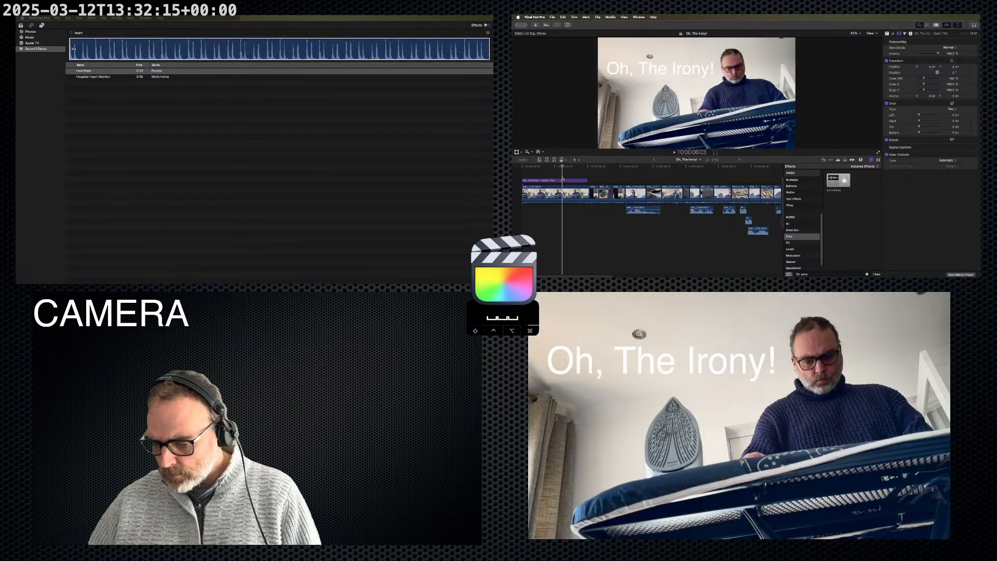
key(Home)
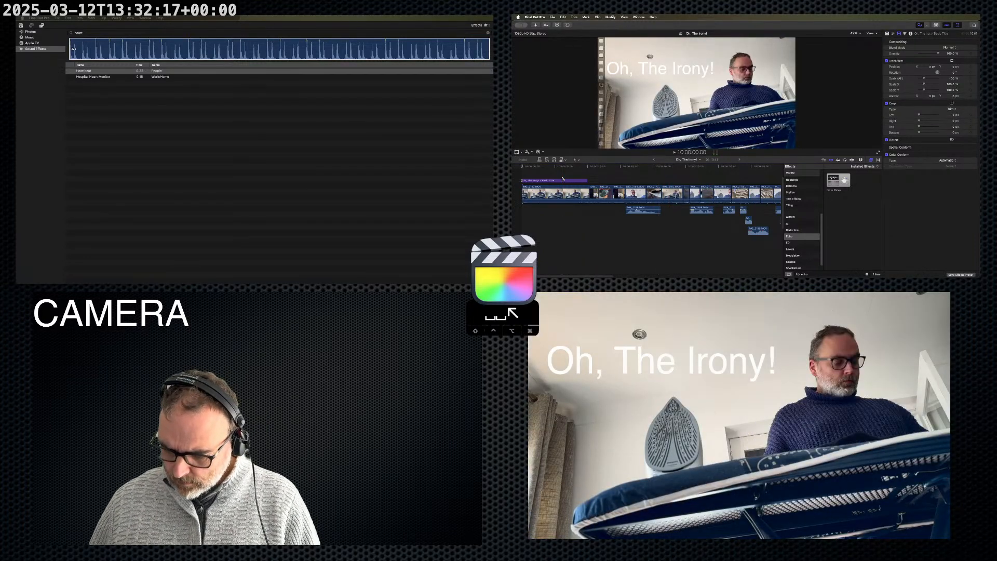